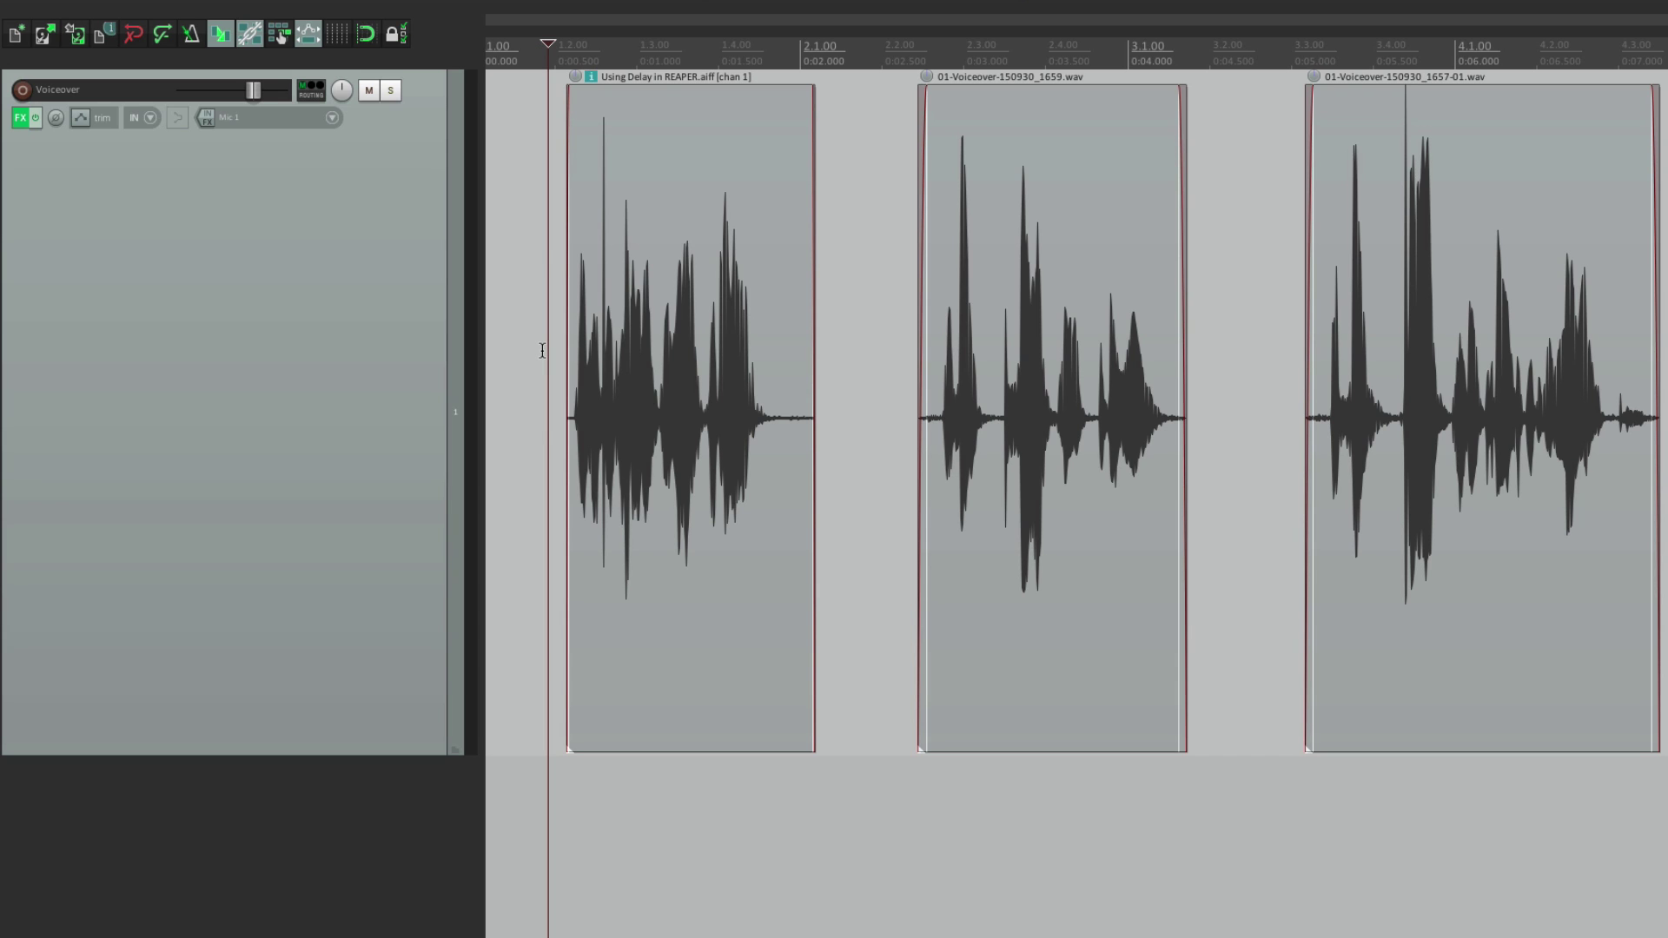
# Step: Play the voiceover from just before the item to listen for clicks
pyautogui.scroll(8, 542, 350)
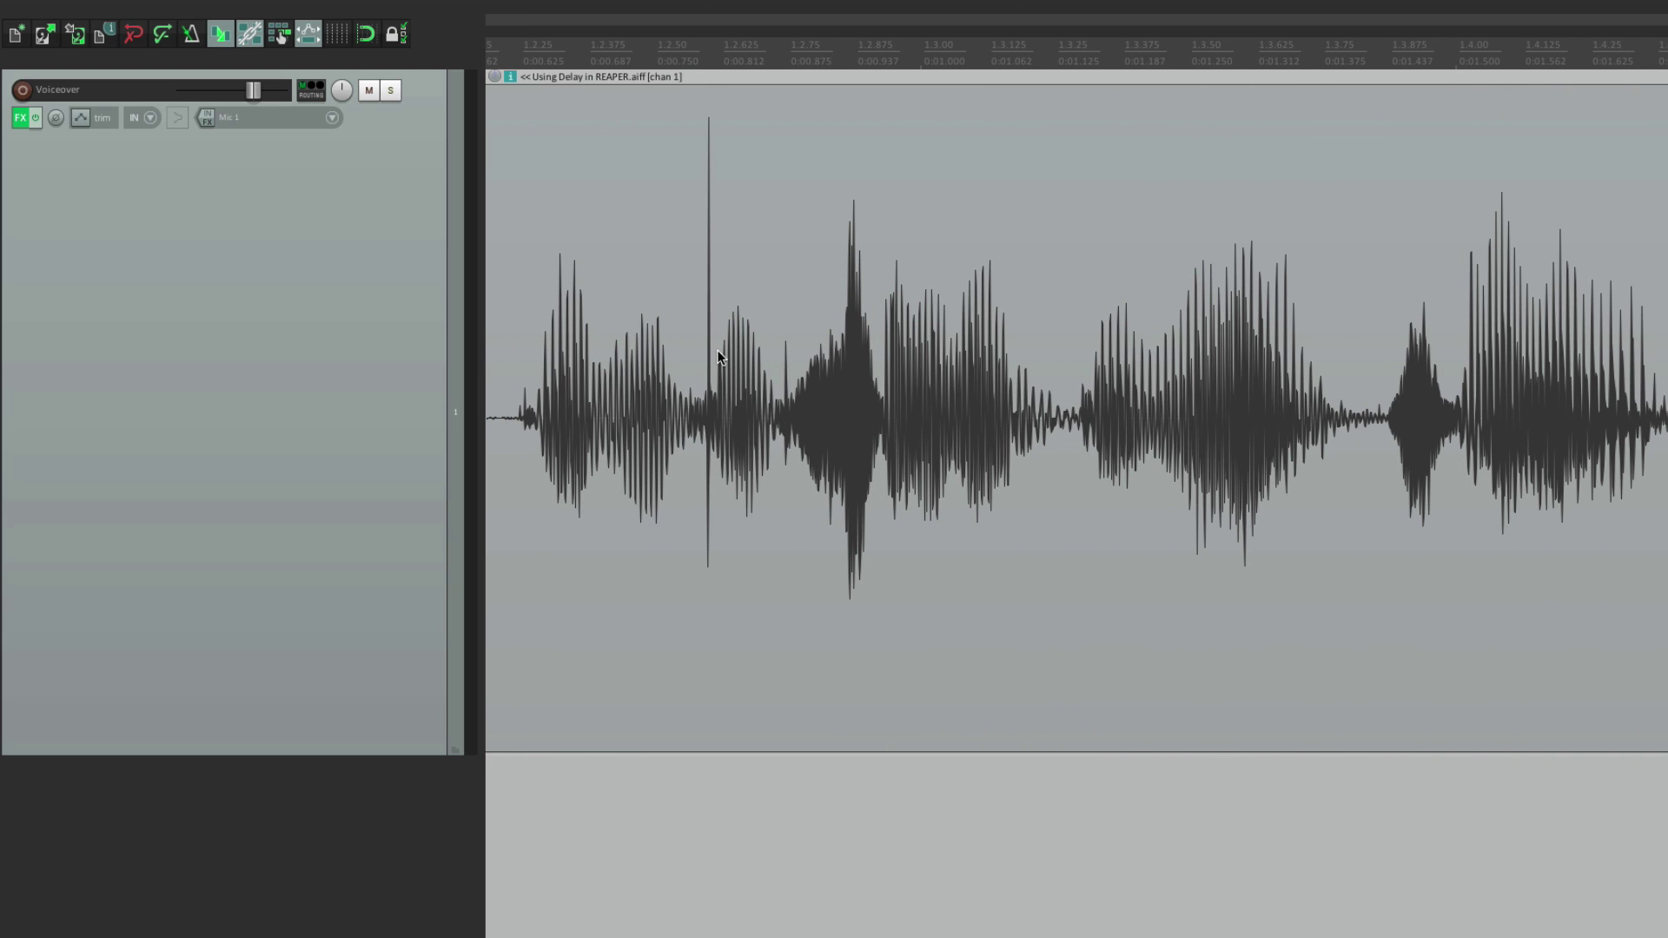
pyautogui.hscroll(-4, 717, 357)
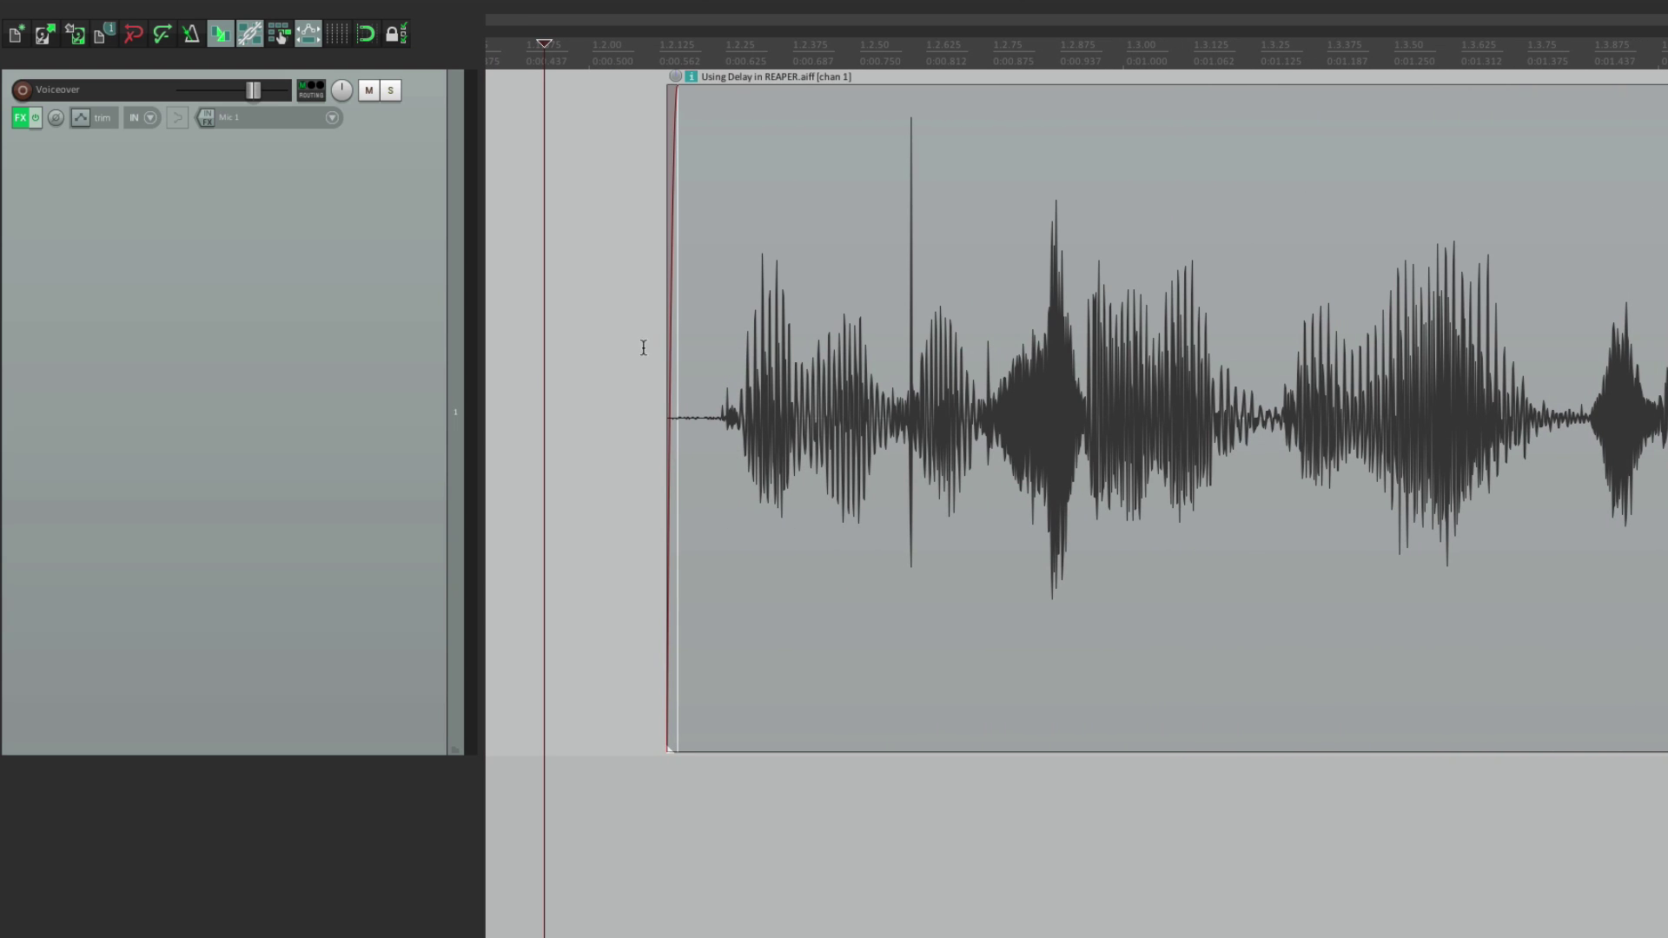
pyautogui.click(626, 351)
pyautogui.press('space')
pyautogui.press('space')
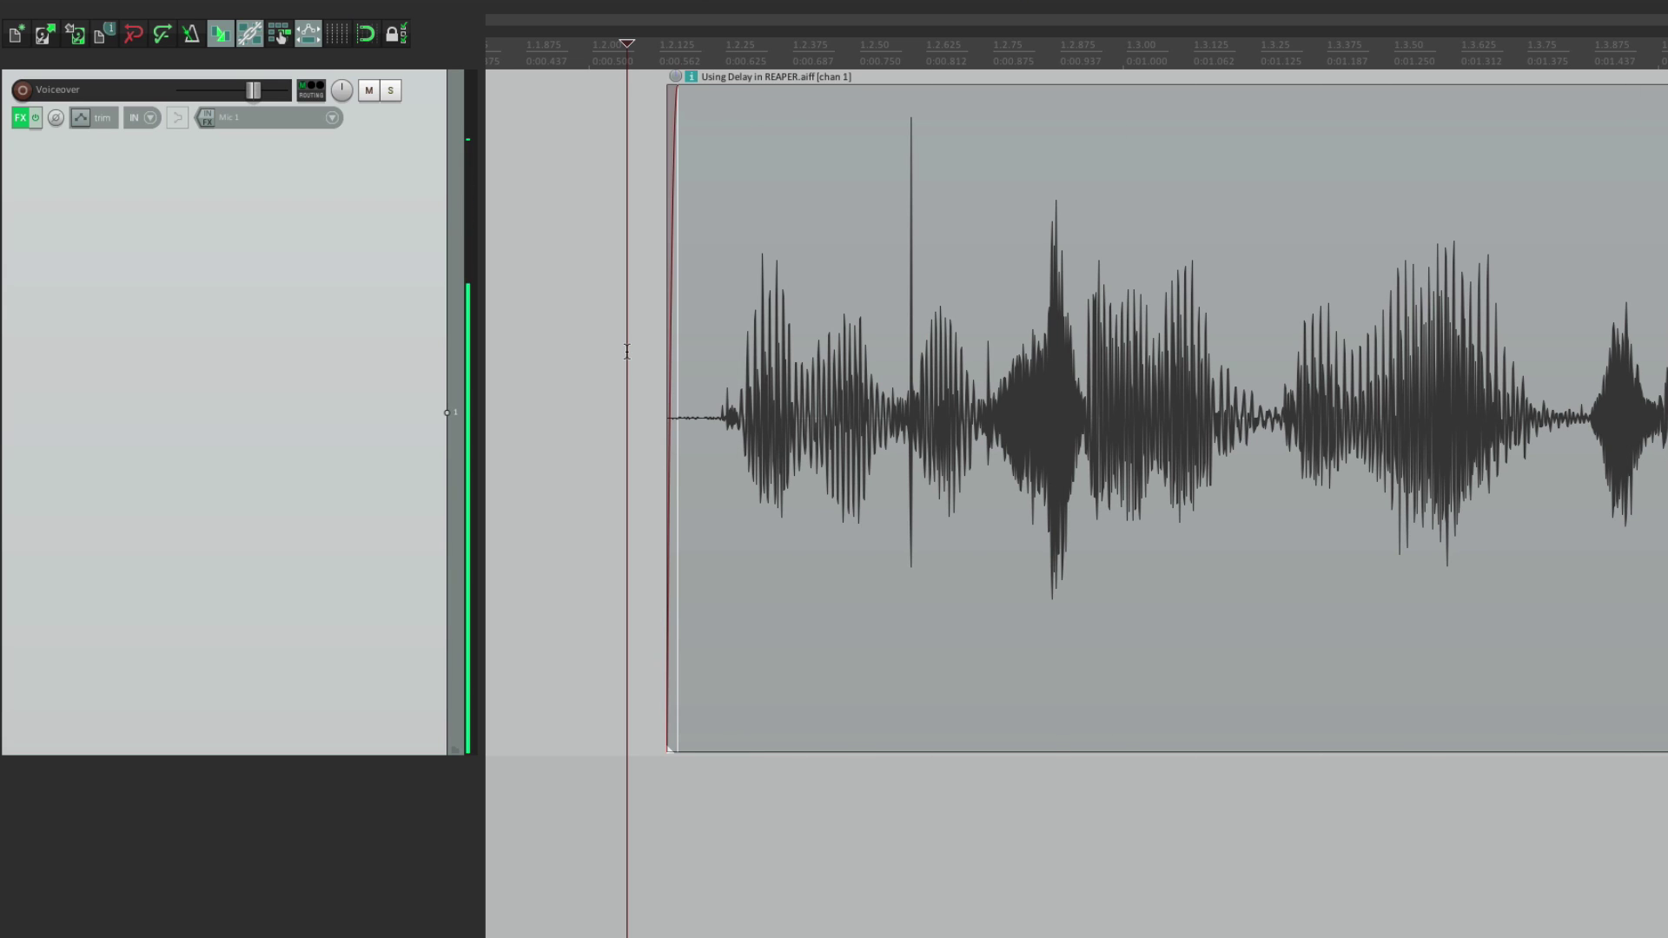
pyautogui.press('space')
pyautogui.press('space')
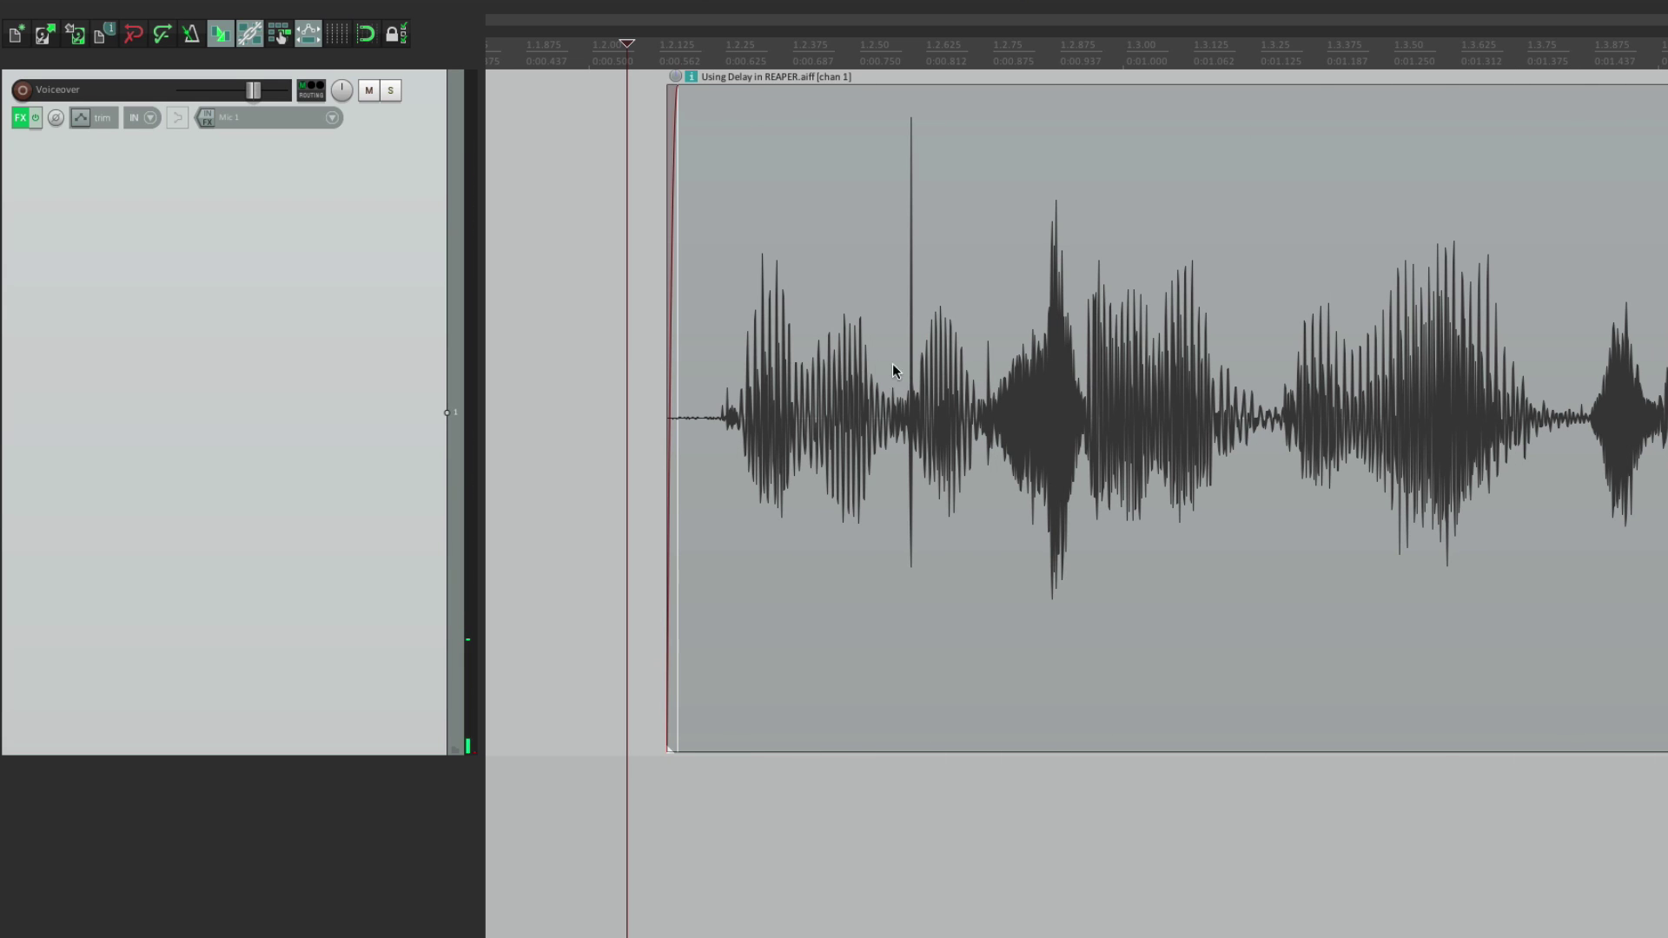
pyautogui.scroll(3, 900, 368)
pyautogui.scroll(3, 901, 367)
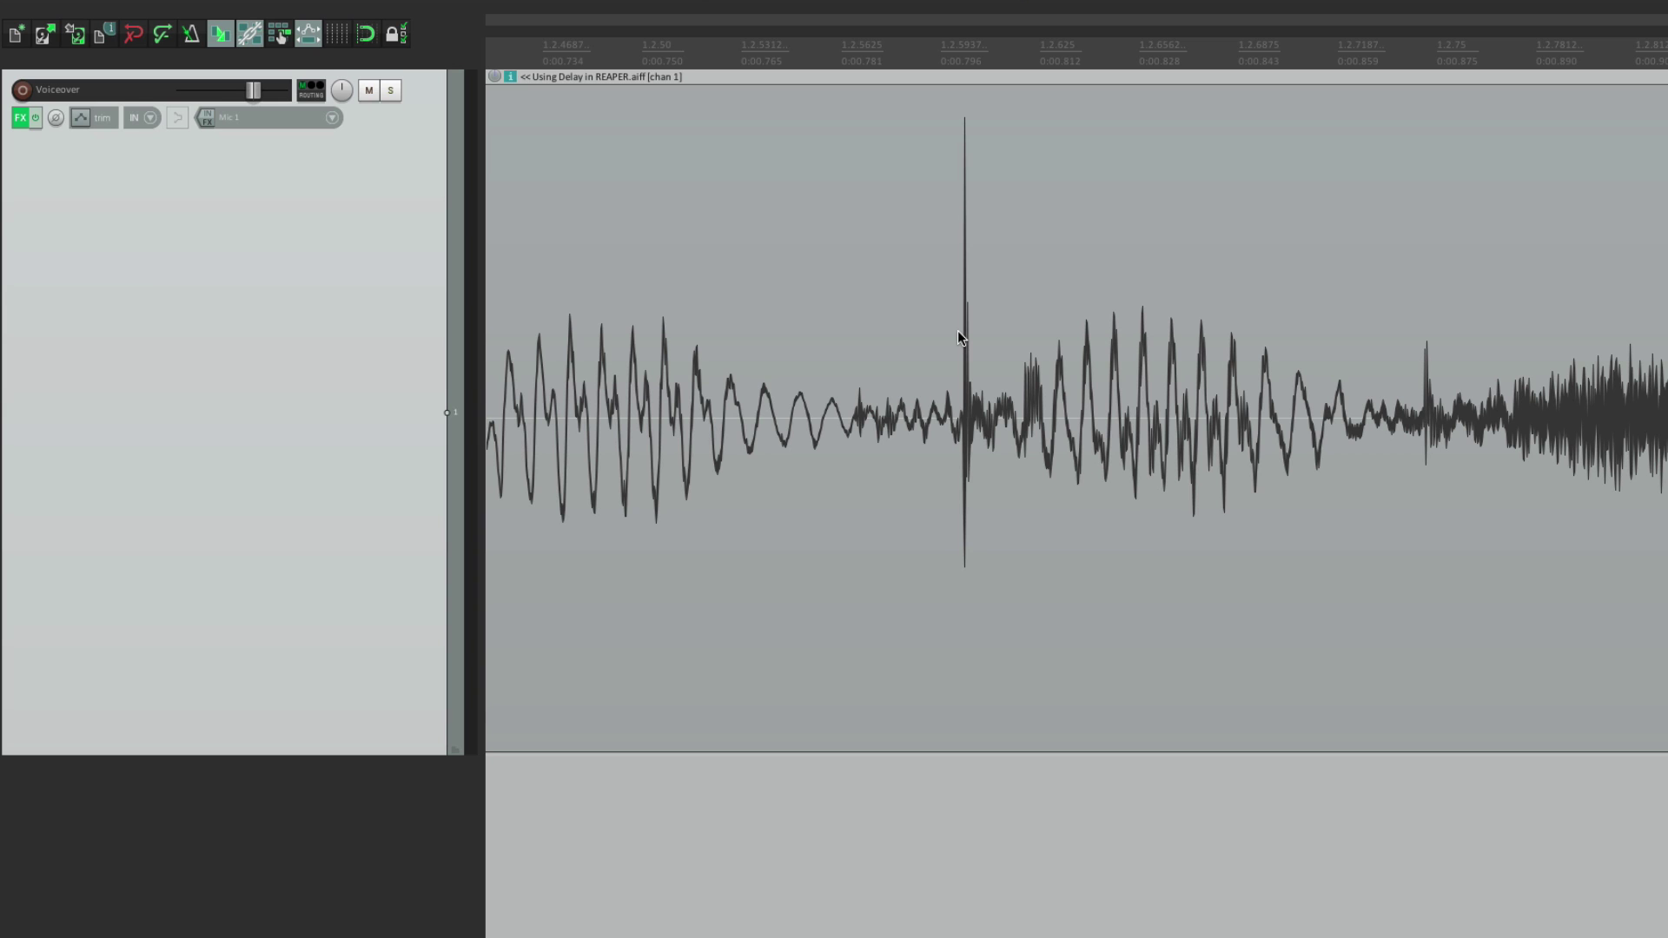
pyautogui.scroll(-3, 960, 337)
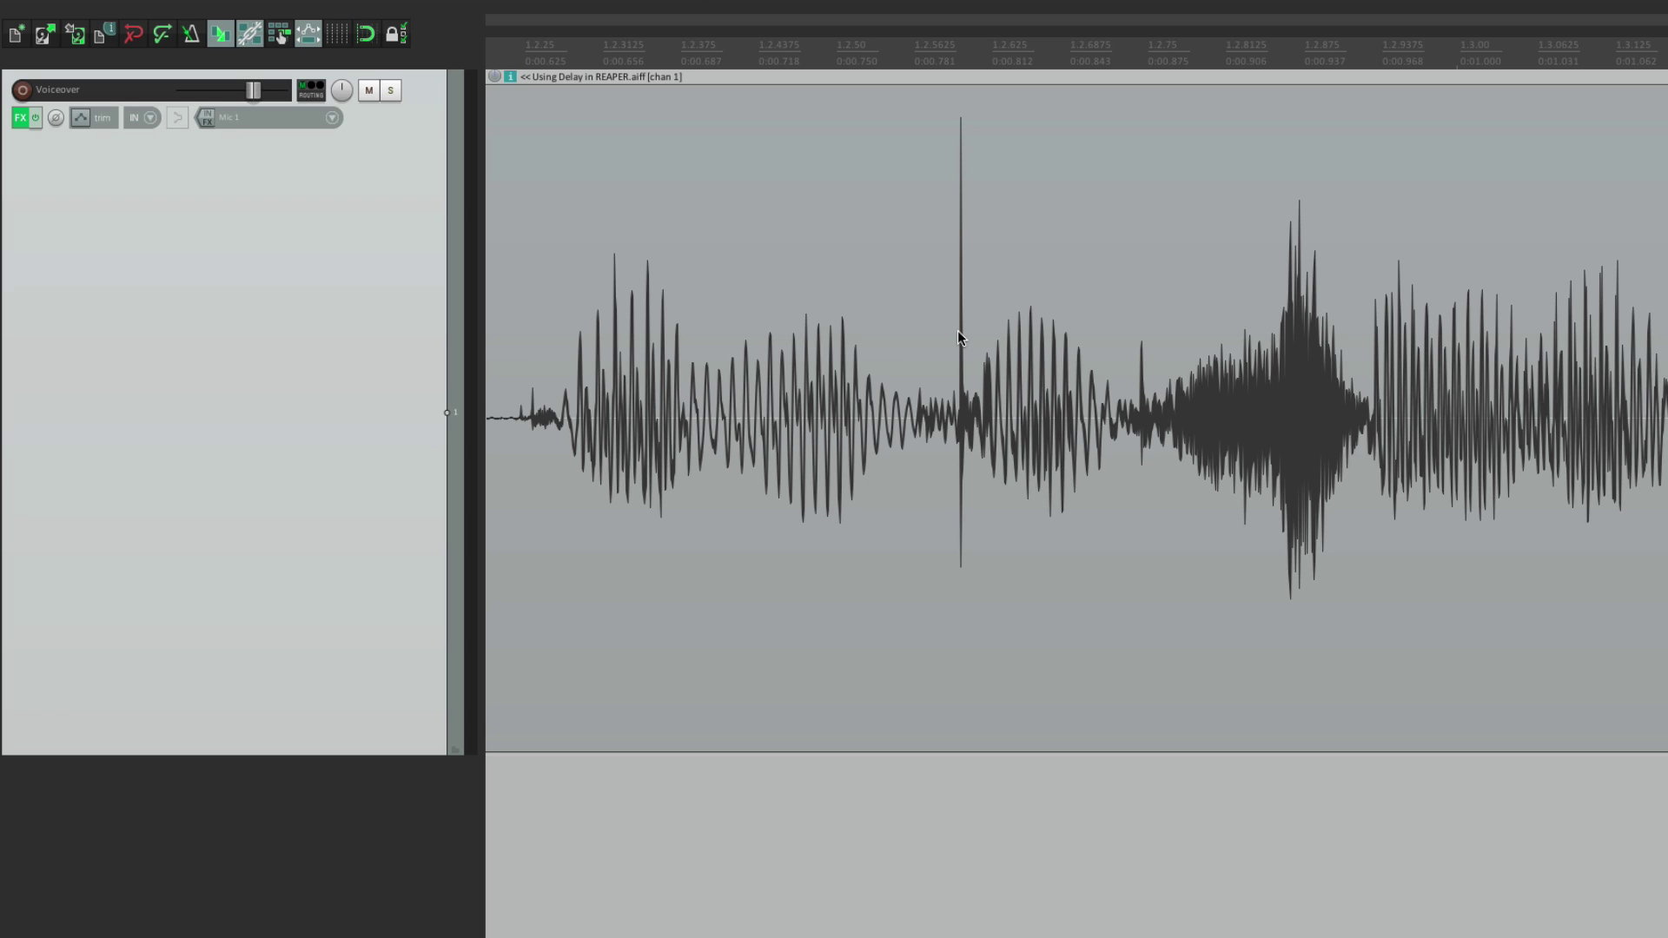
pyautogui.scroll(-4, 958, 337)
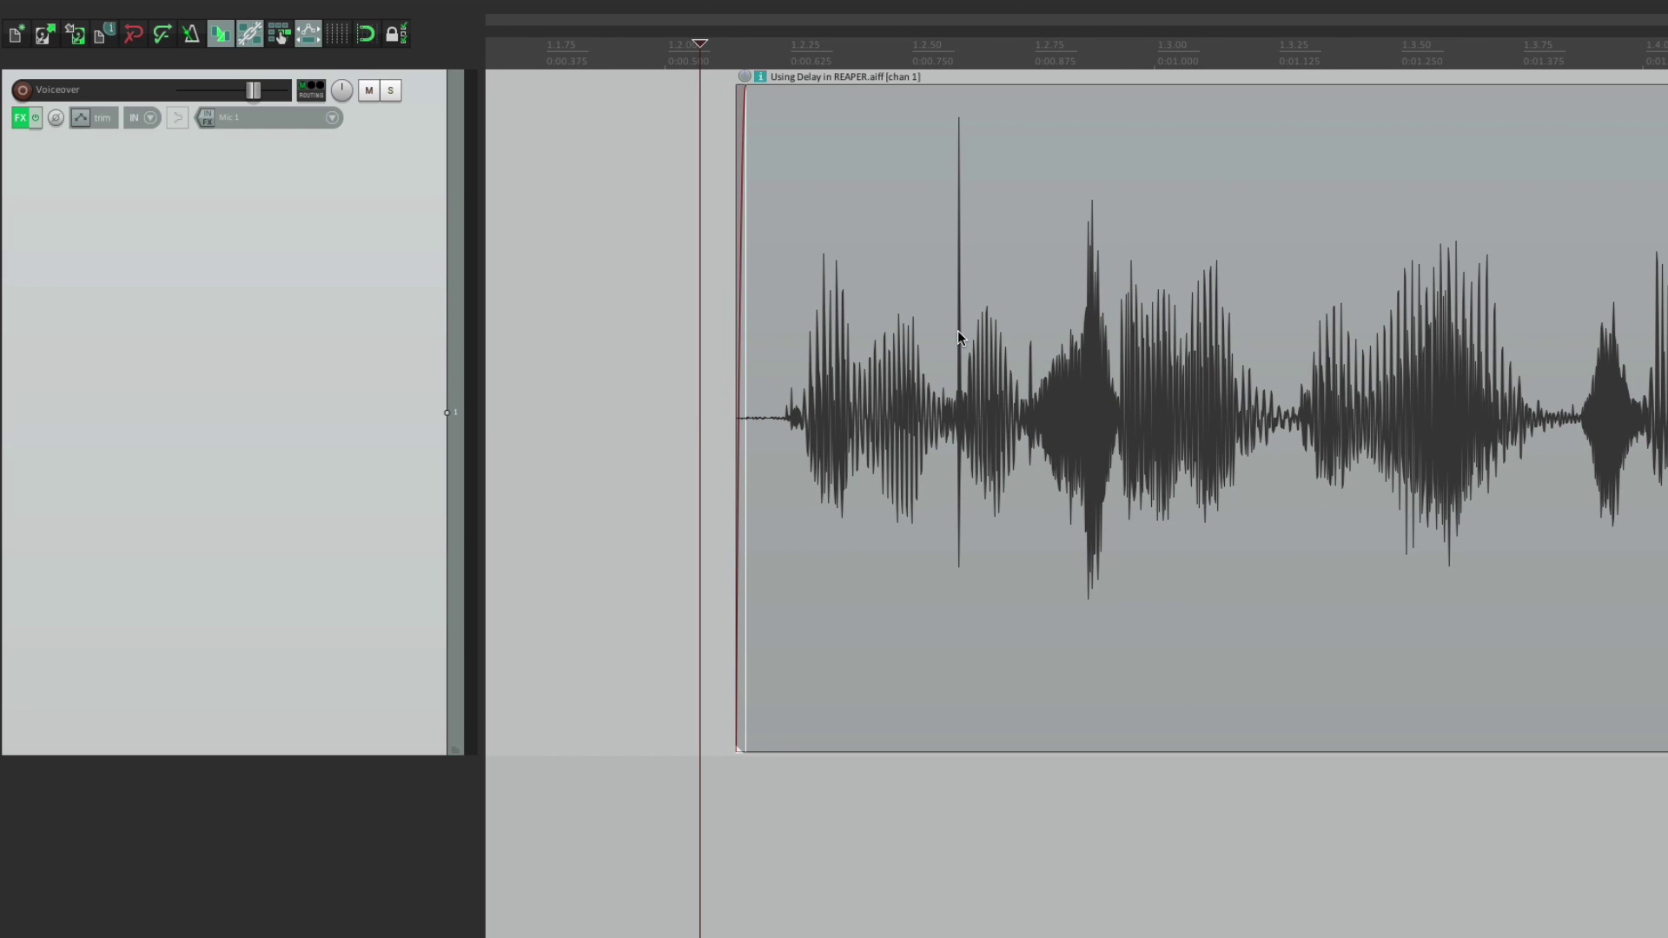
pyautogui.hscroll(4, 957, 330)
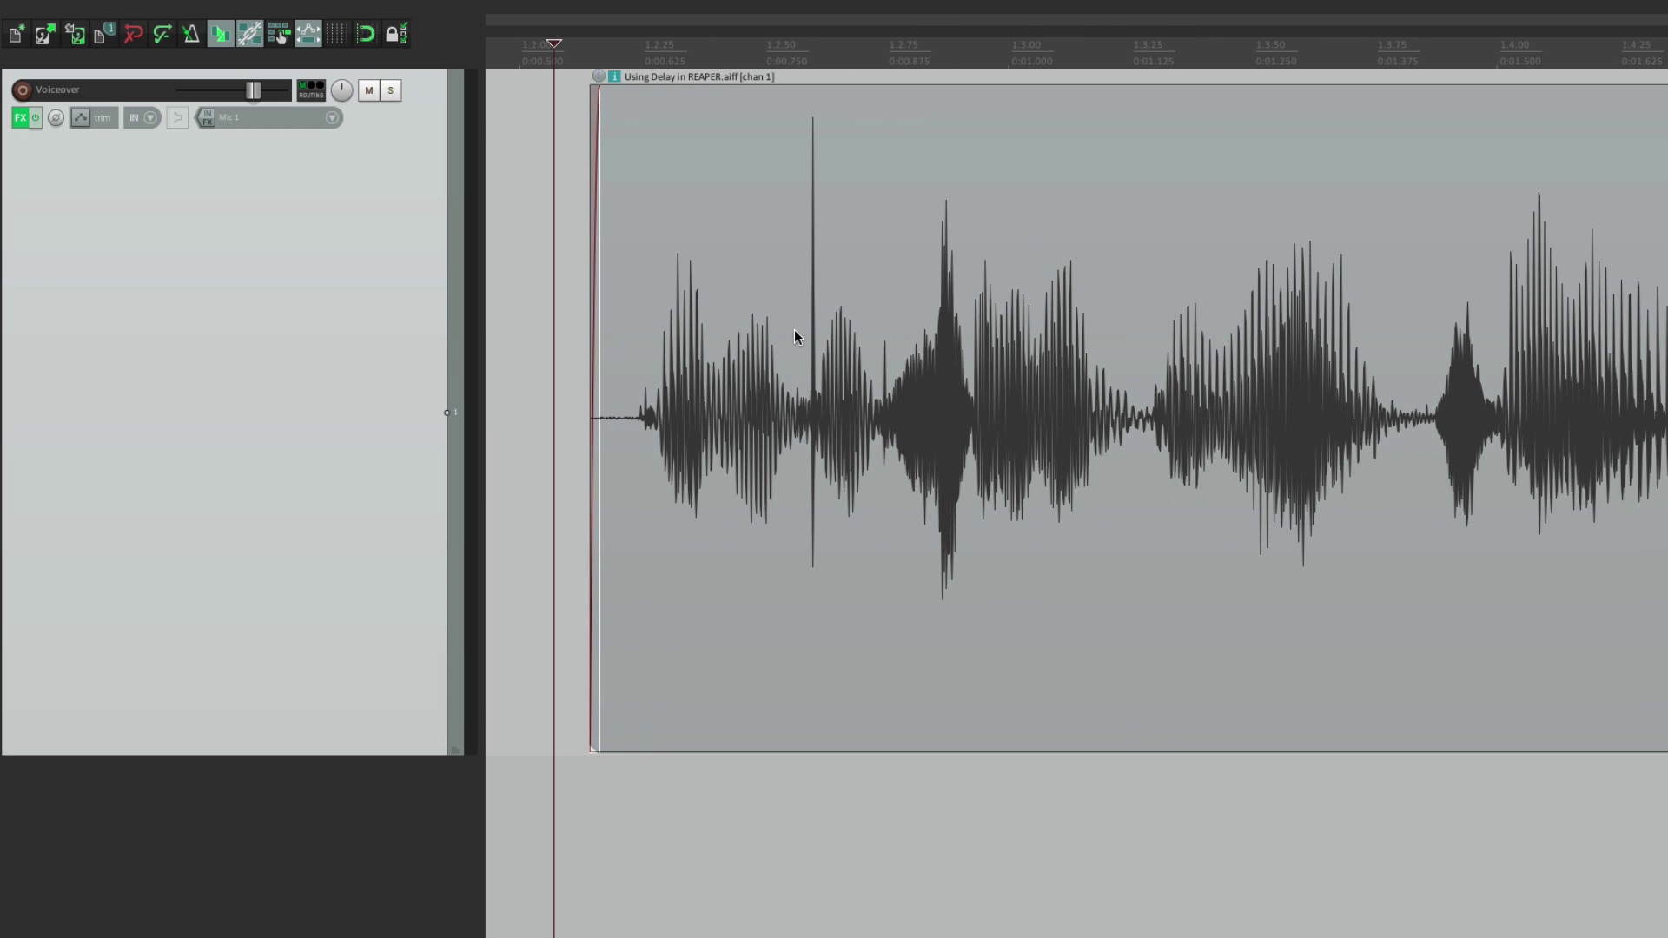
# Step: Set the automatic fade-in/fade-out length for new media items to 0:00.050 in Preferences
pyautogui.press('super+comma')
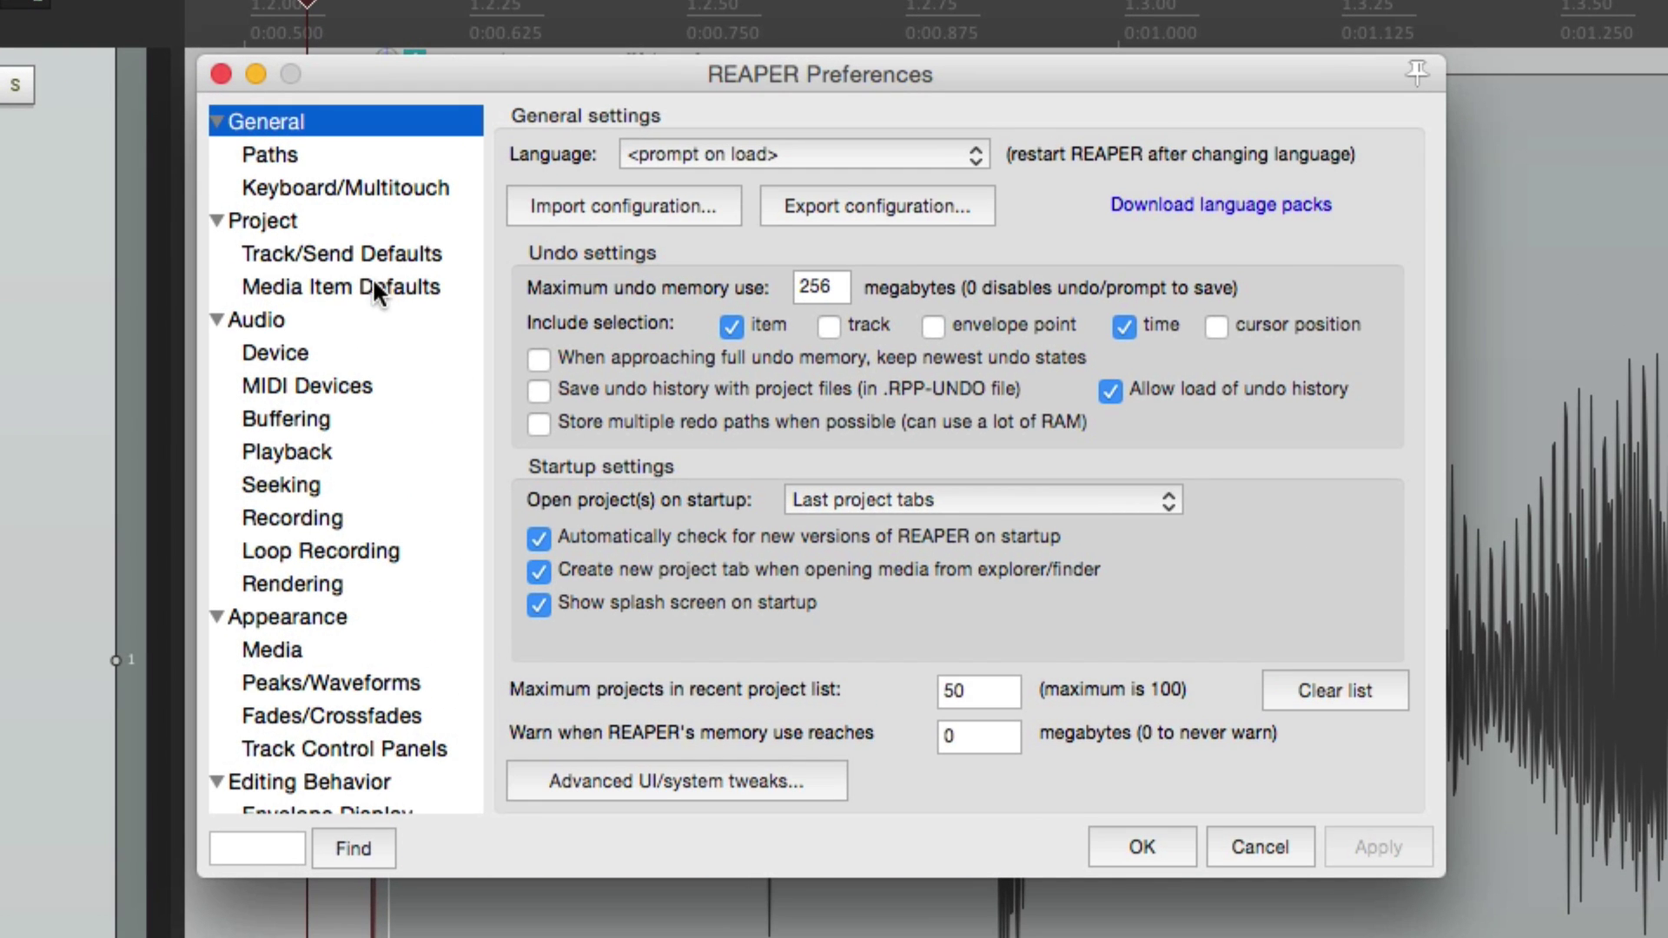
pyautogui.click(374, 287)
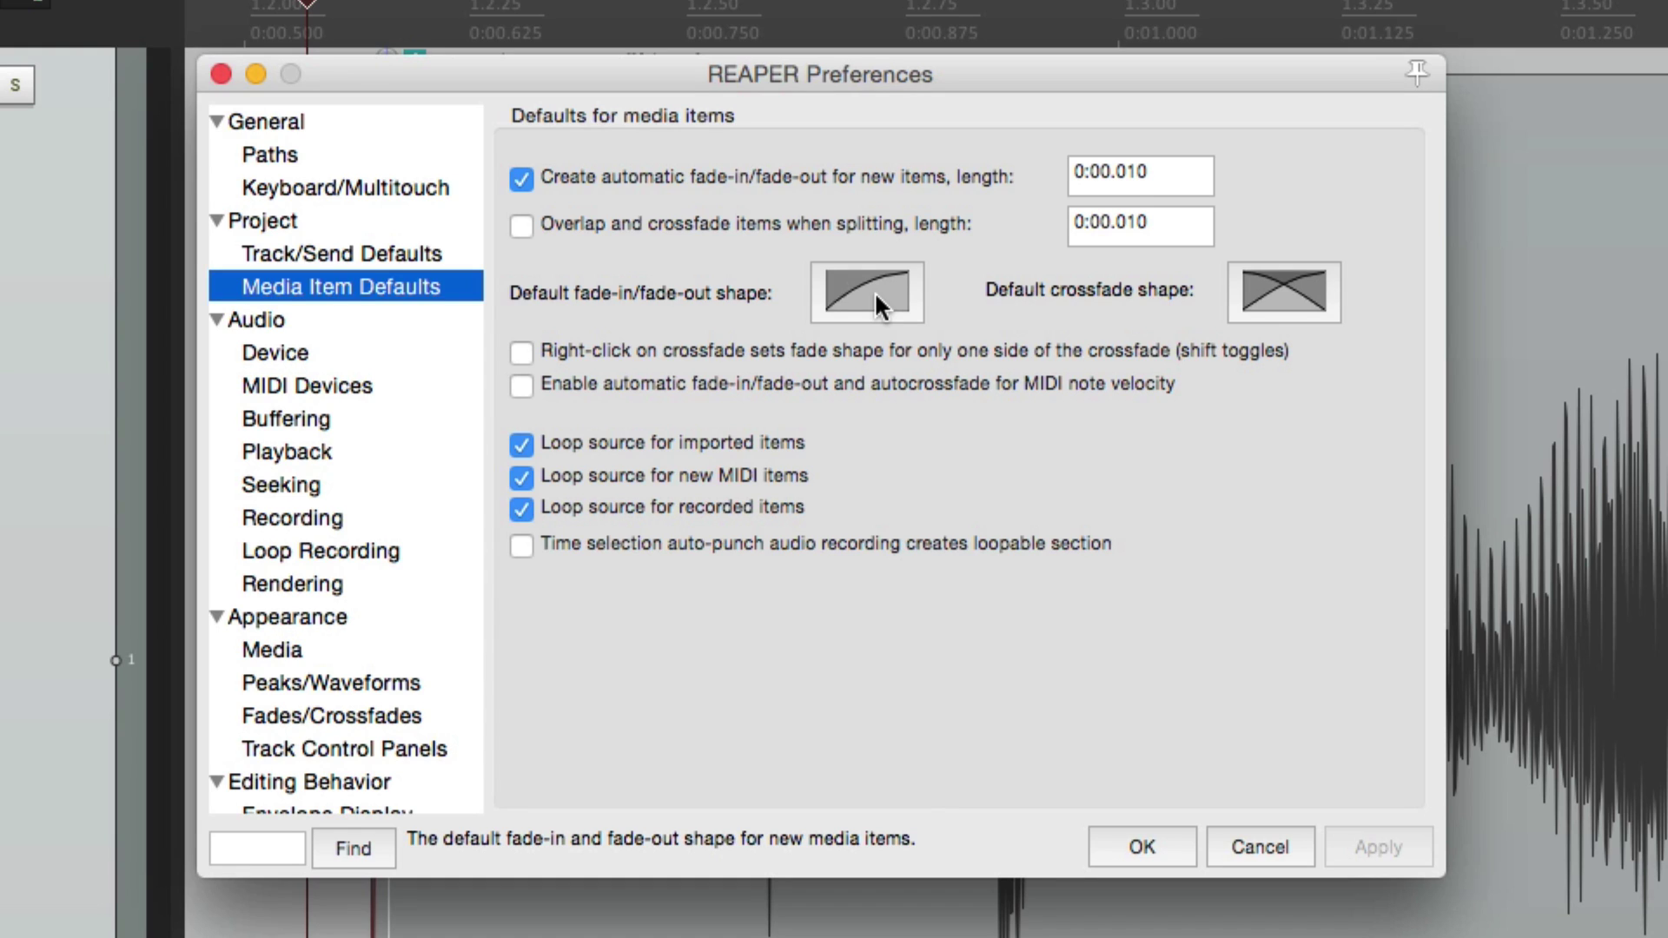
pyautogui.click(1160, 169)
pyautogui.press('BackSpace')
pyautogui.press('BackSpace')
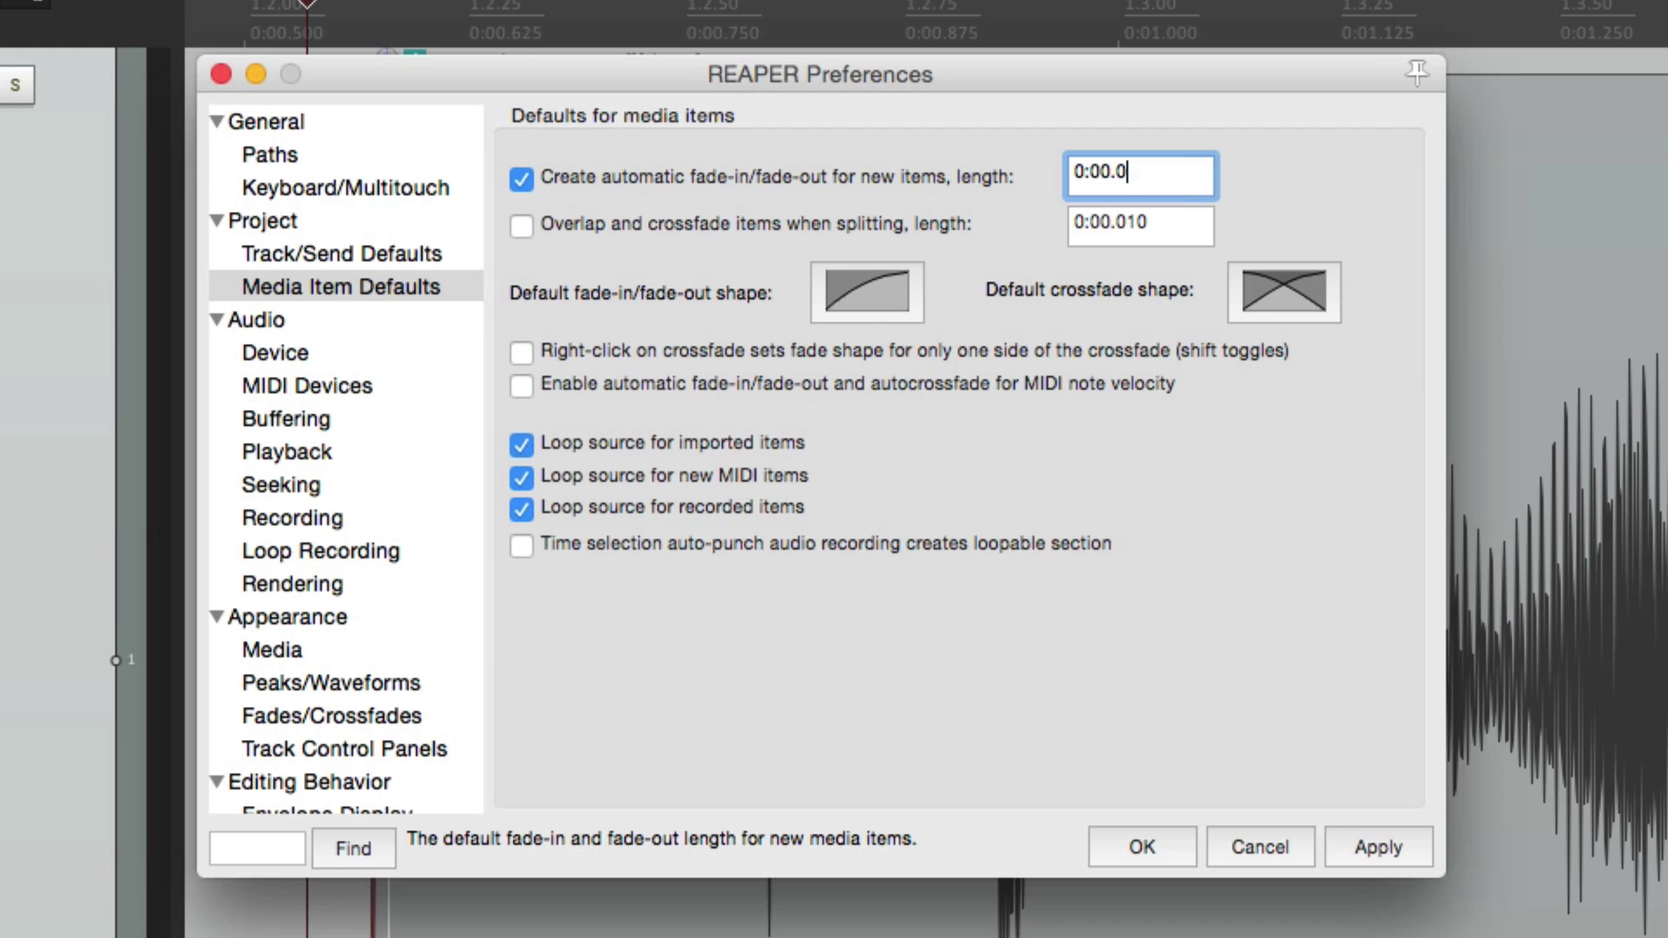
pyautogui.write('50')
pyautogui.click(1141, 844)
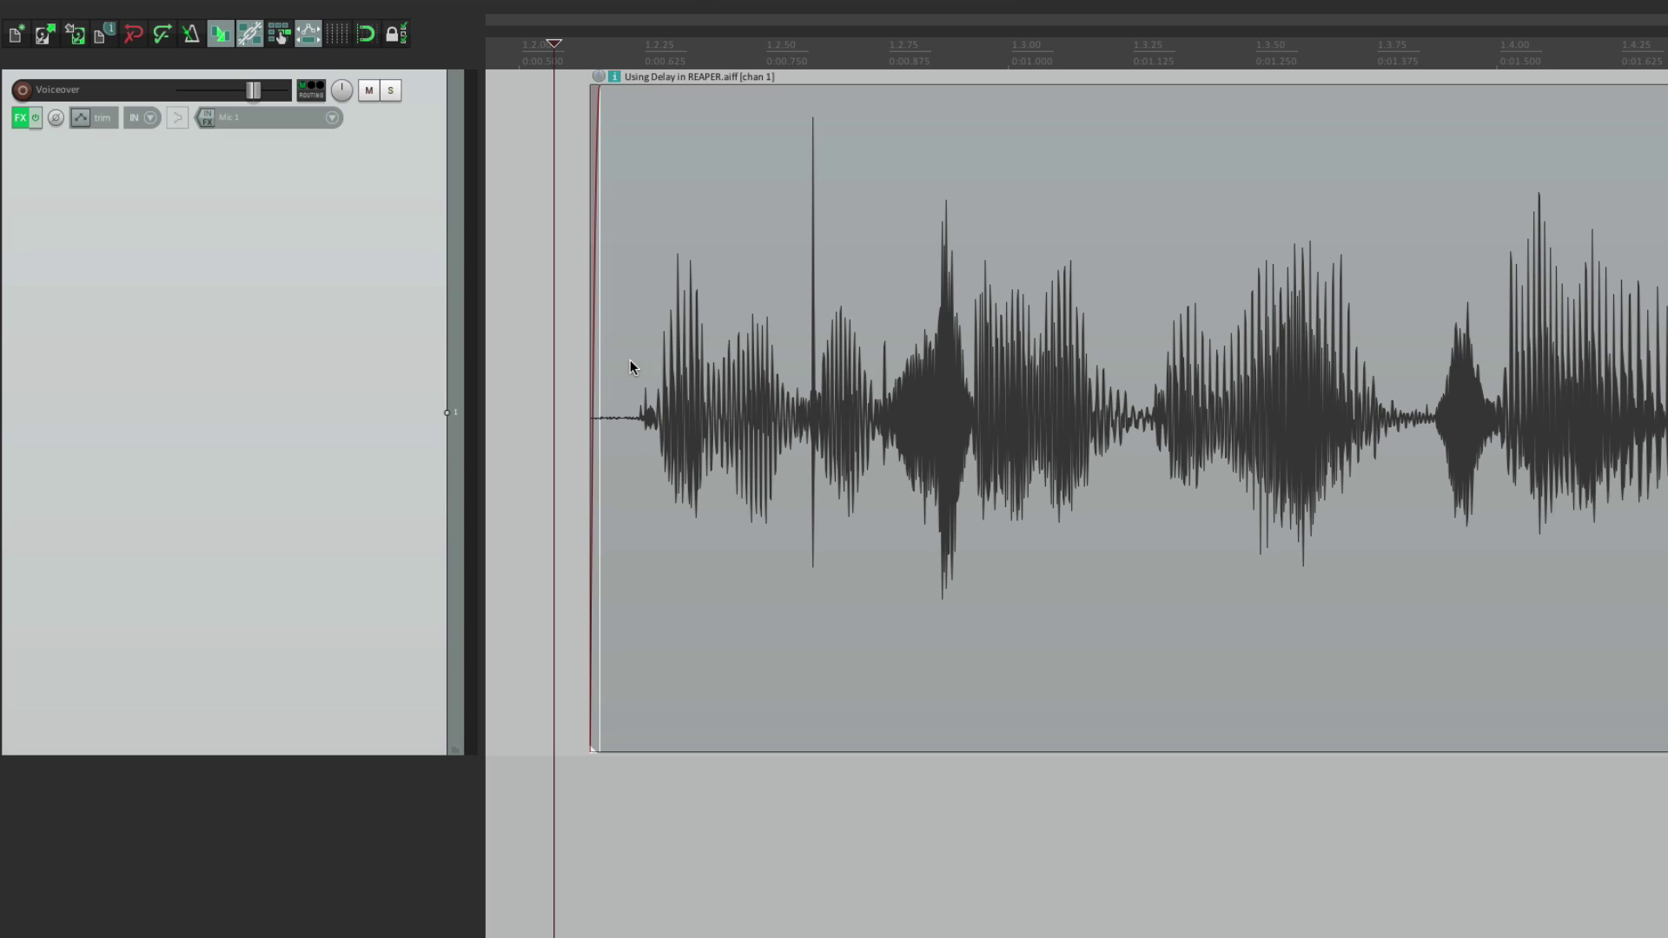
# Step: Try a split near 1.2.75 in the first item, then undo it
pyautogui.click(922, 216)
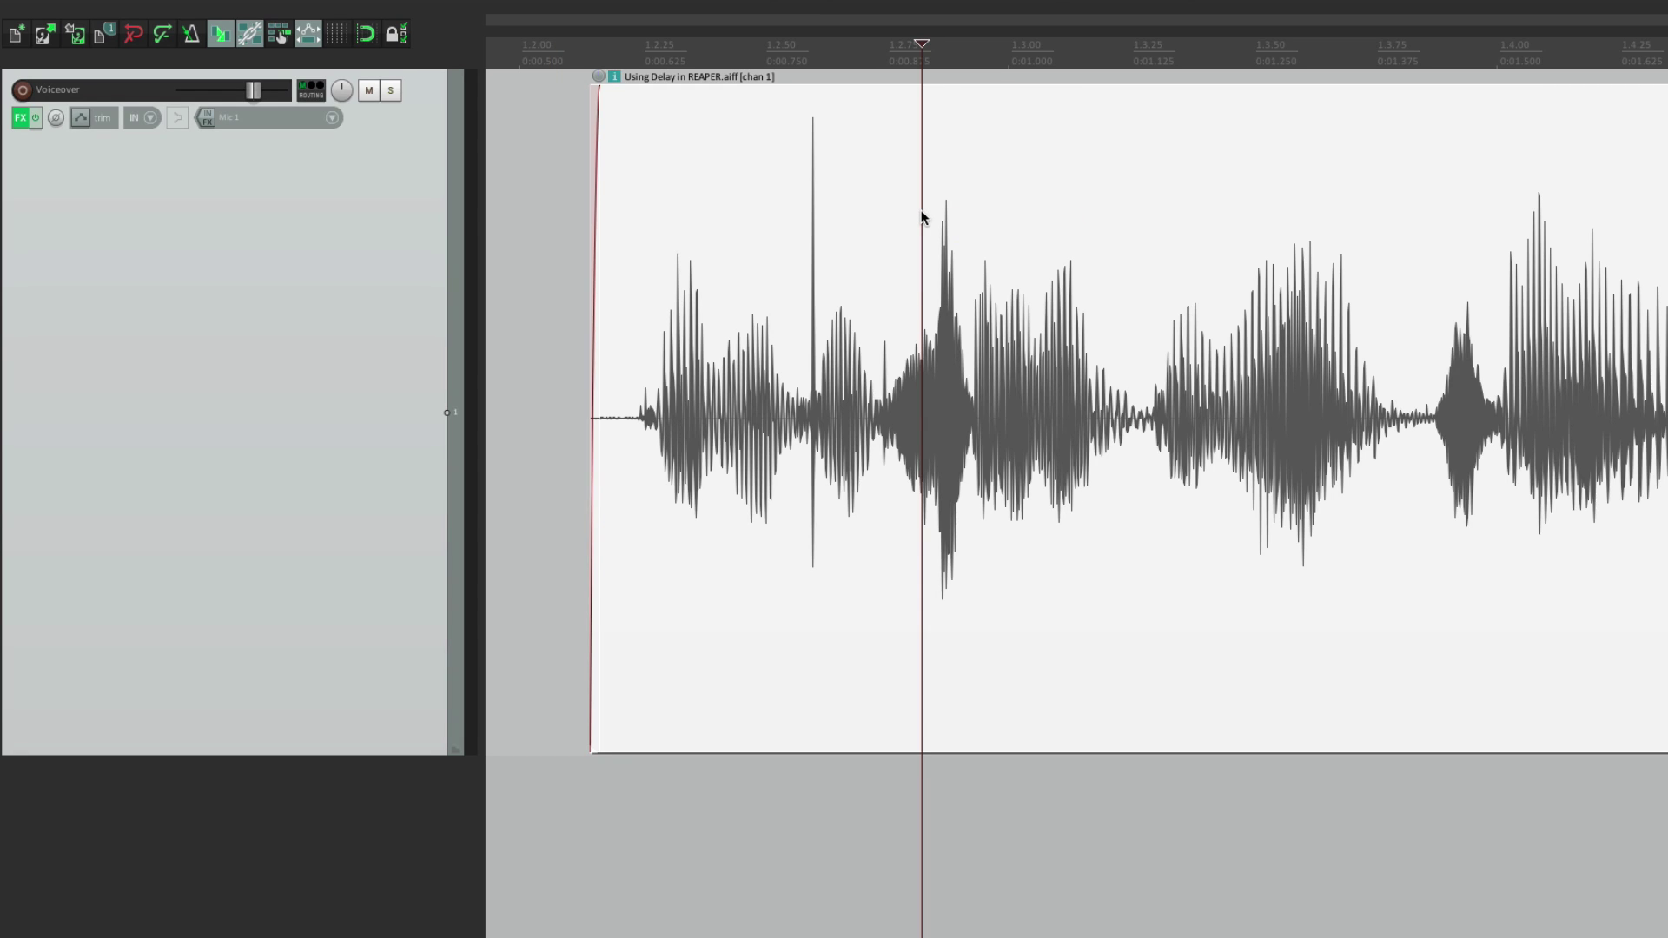
pyautogui.press('s')
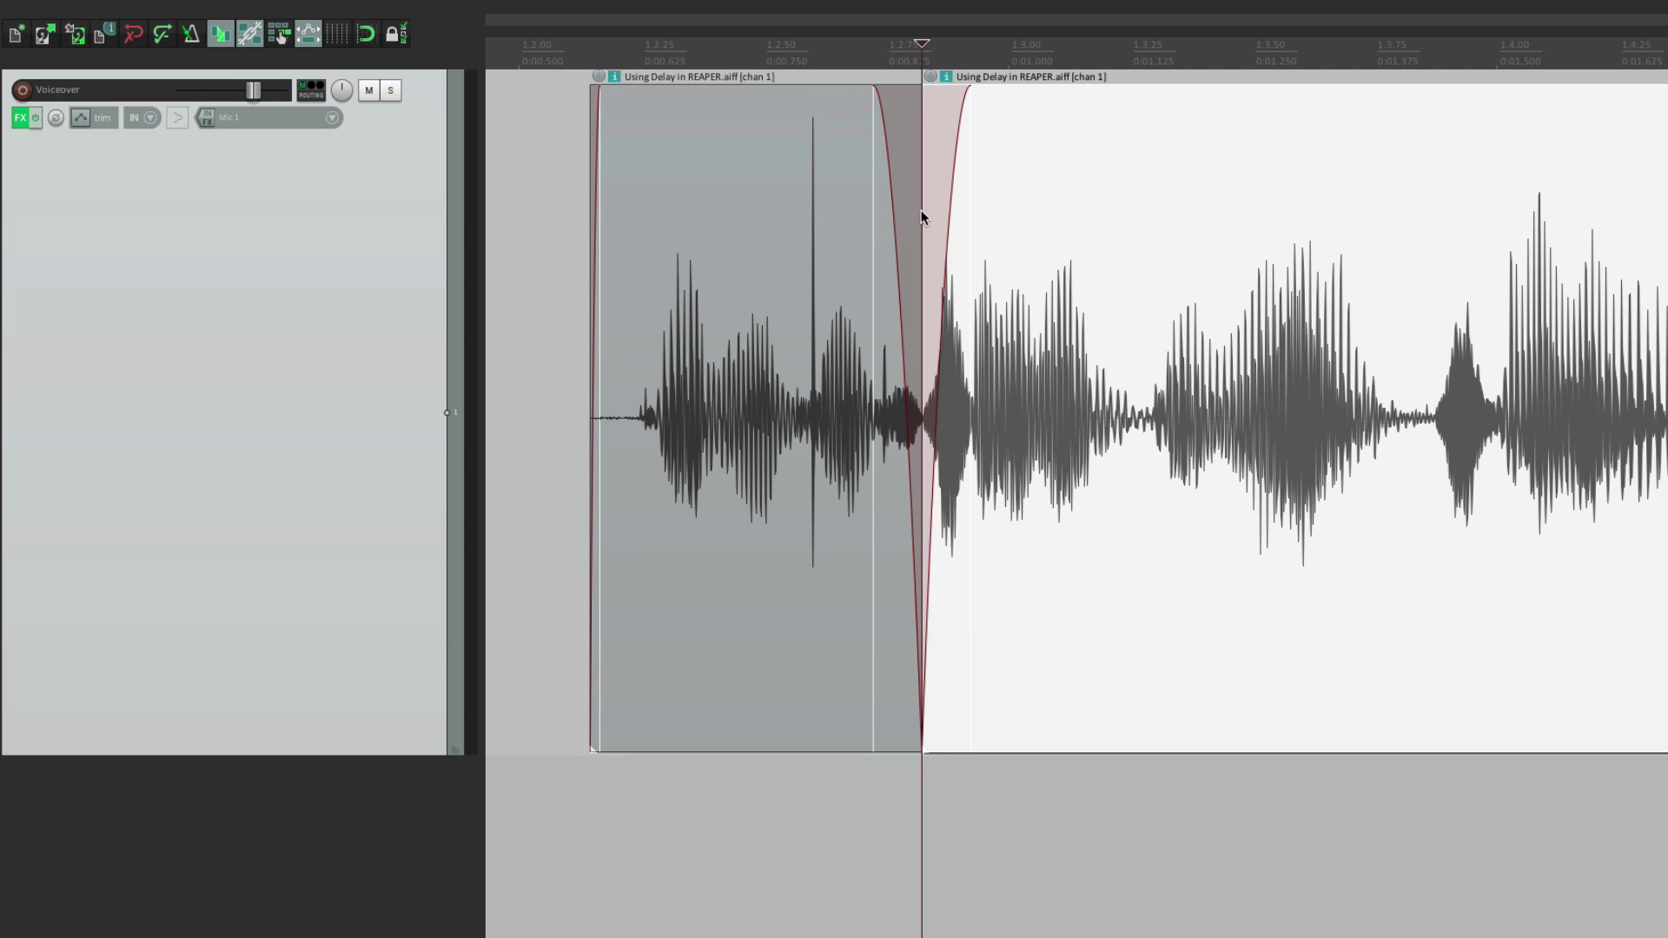
pyautogui.scroll(5, 922, 217)
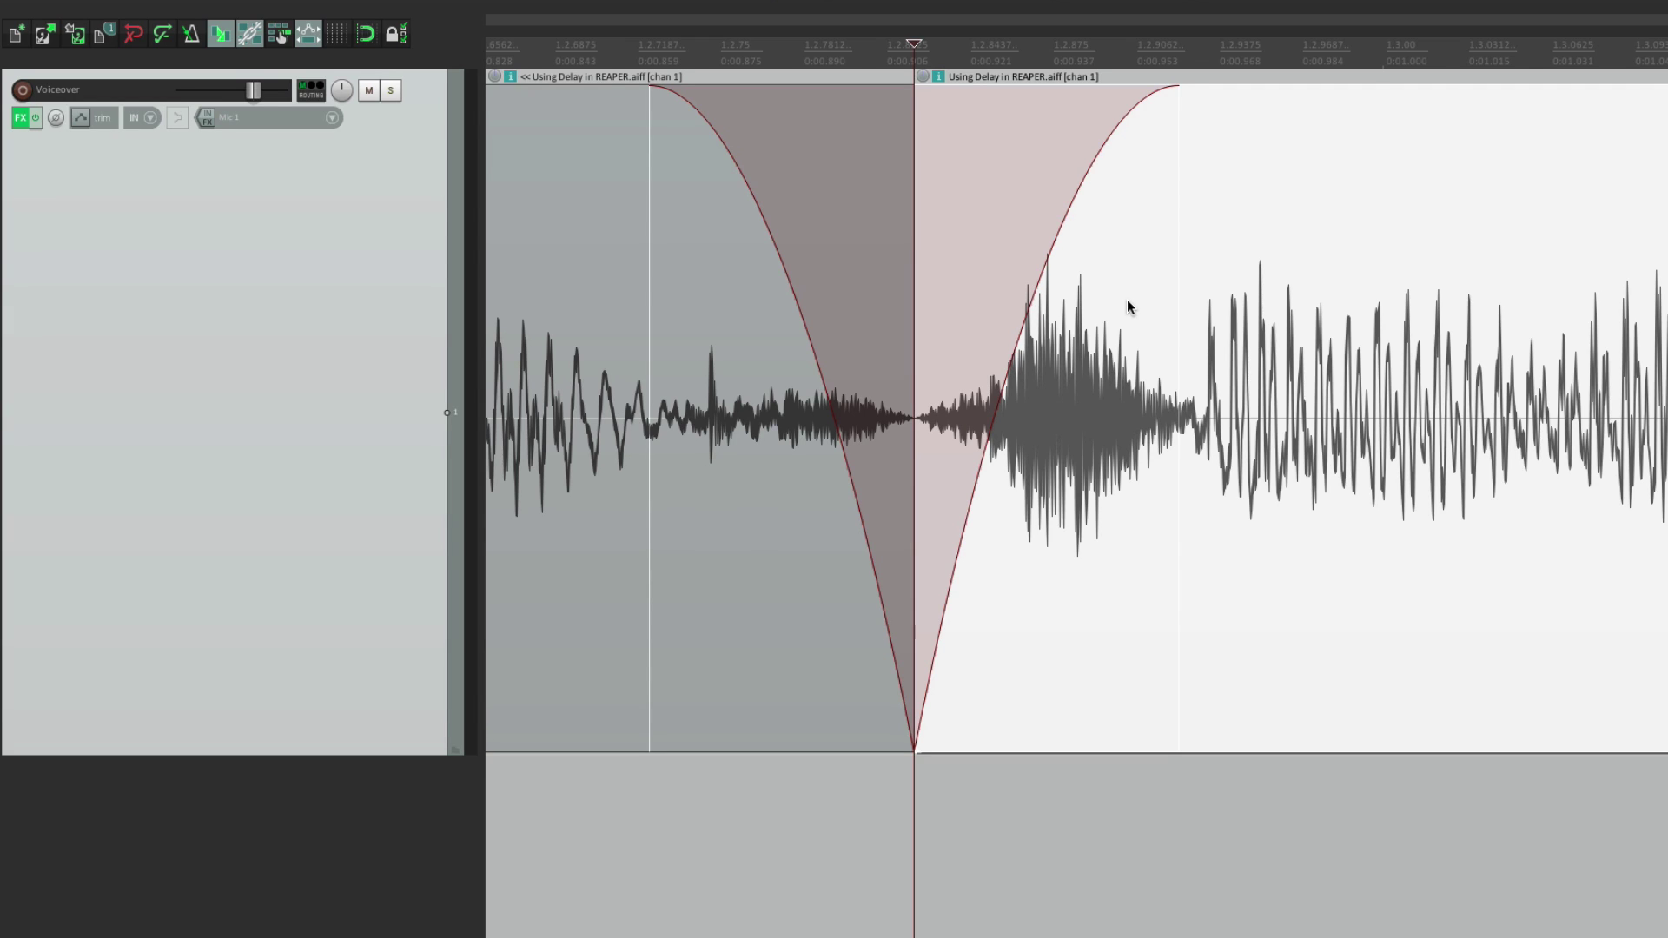
pyautogui.hotkey('ctrl', 'z')
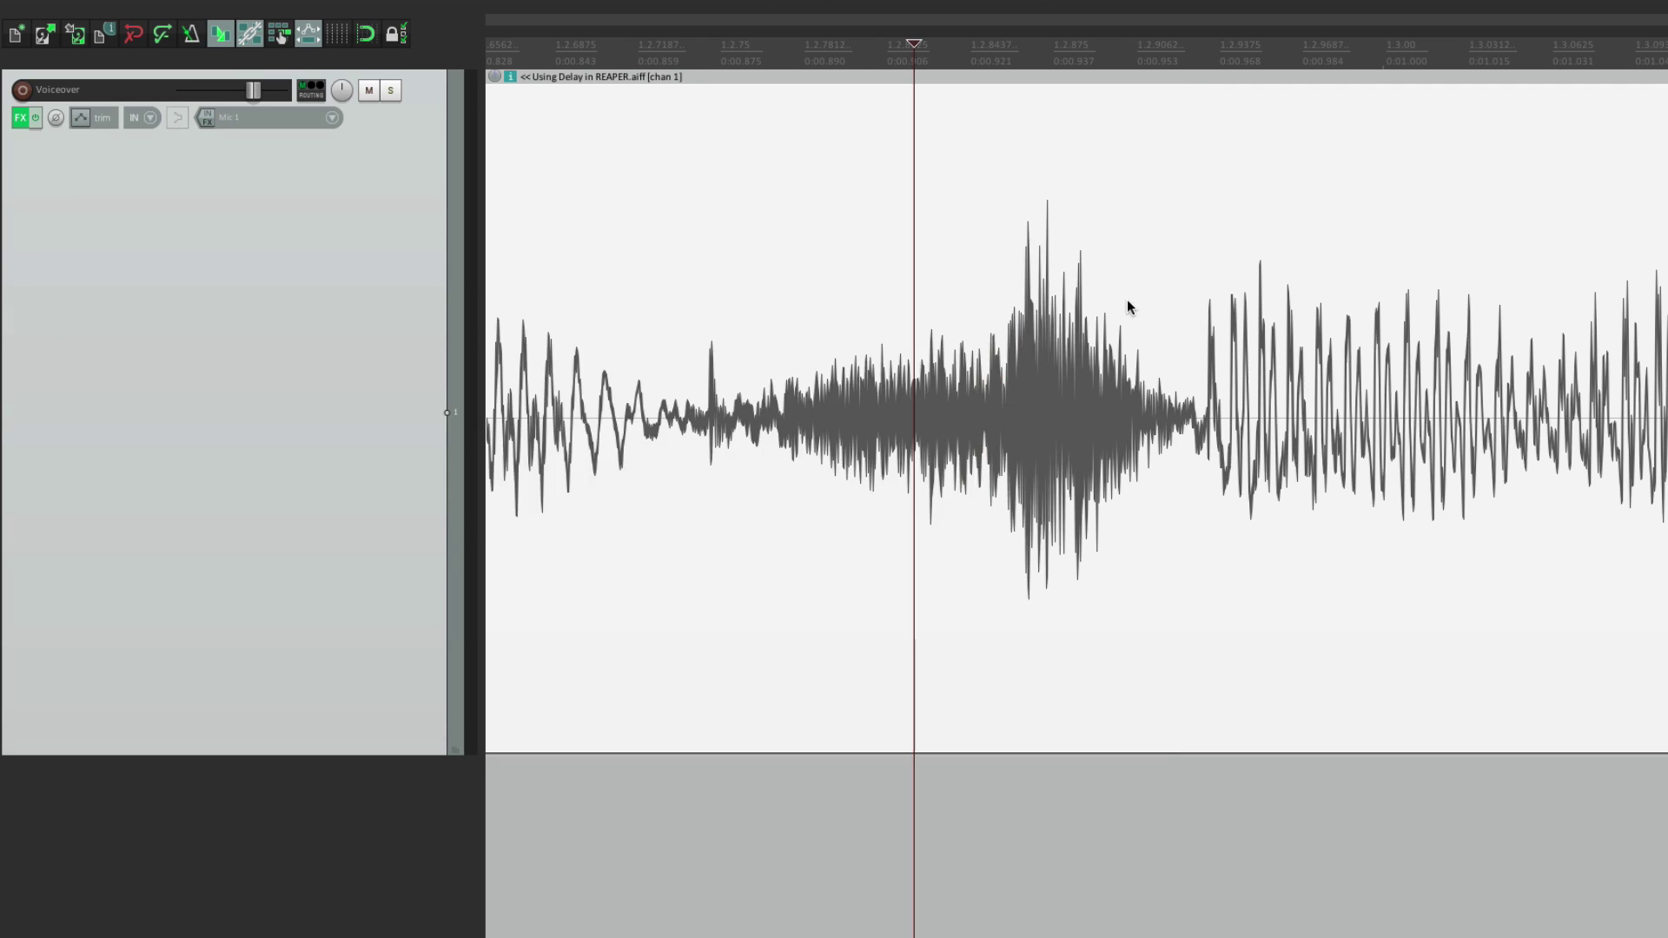
pyautogui.scroll(-2, 1128, 300)
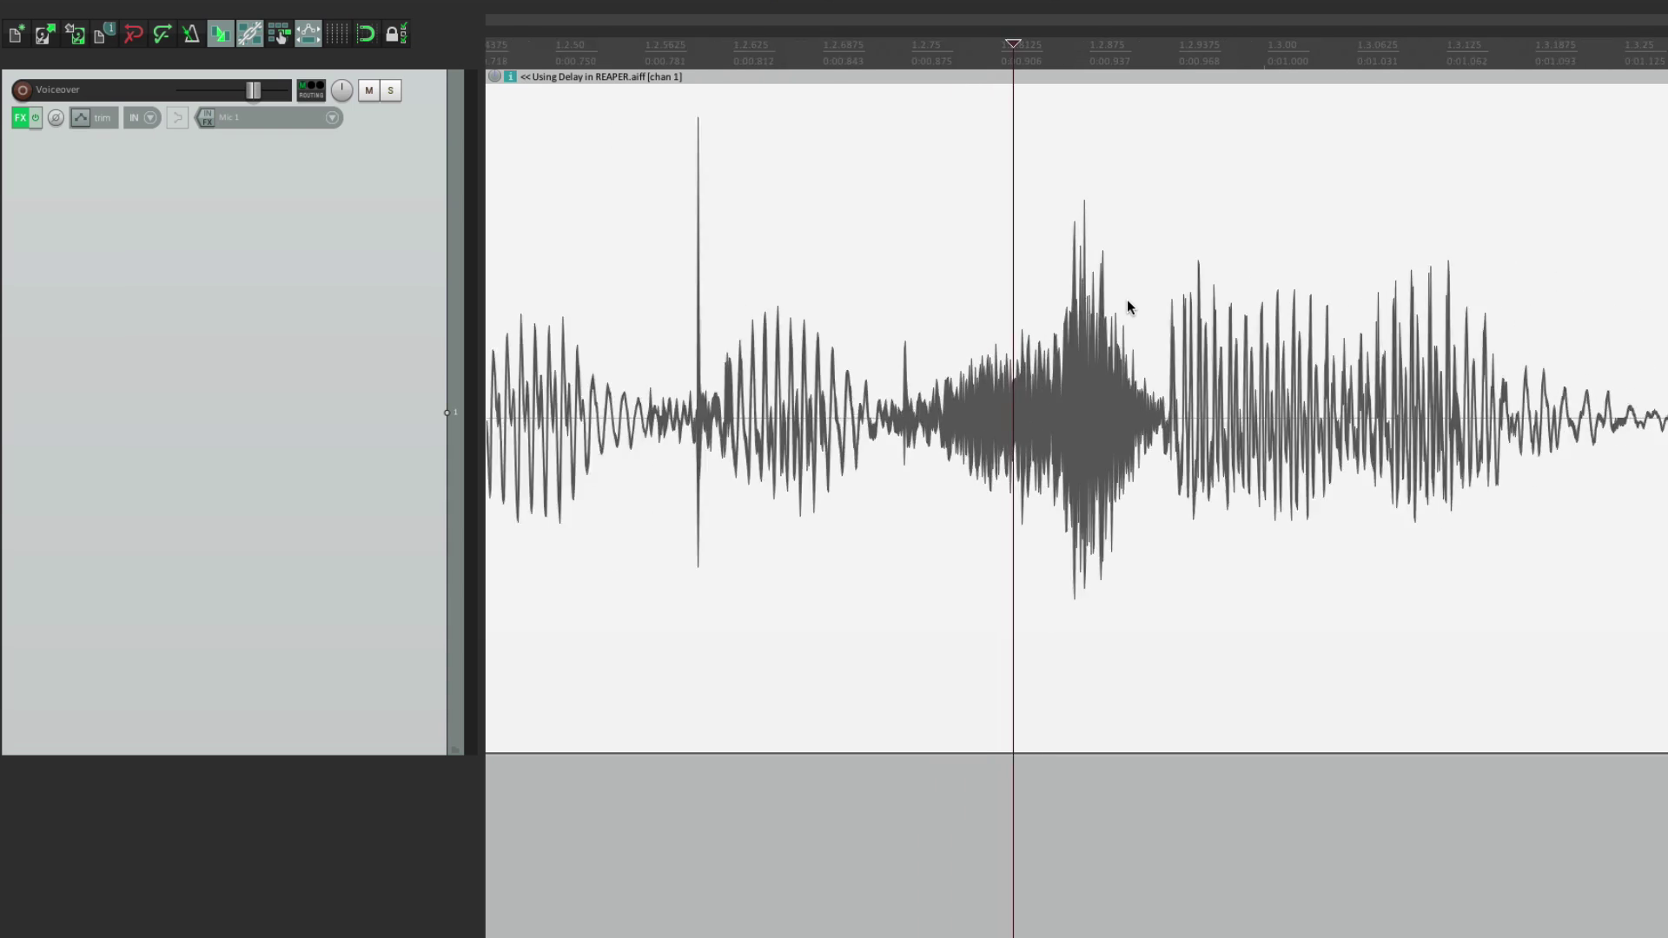
pyautogui.scroll(-1, 1128, 299)
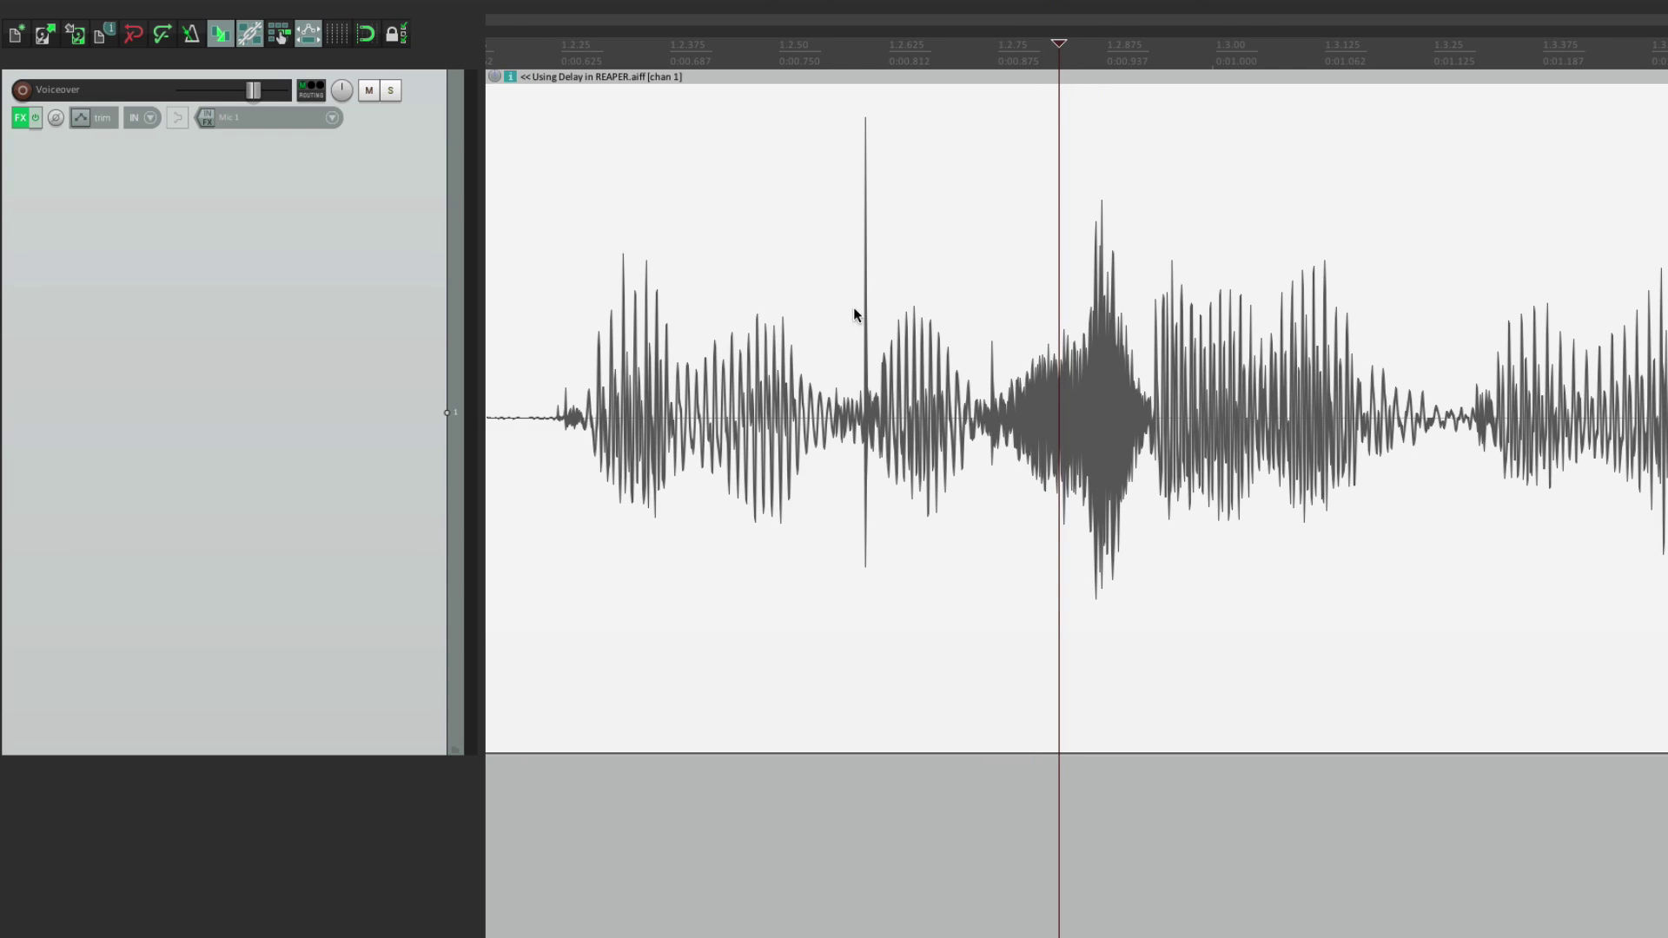
pyautogui.scroll(3, 851, 318)
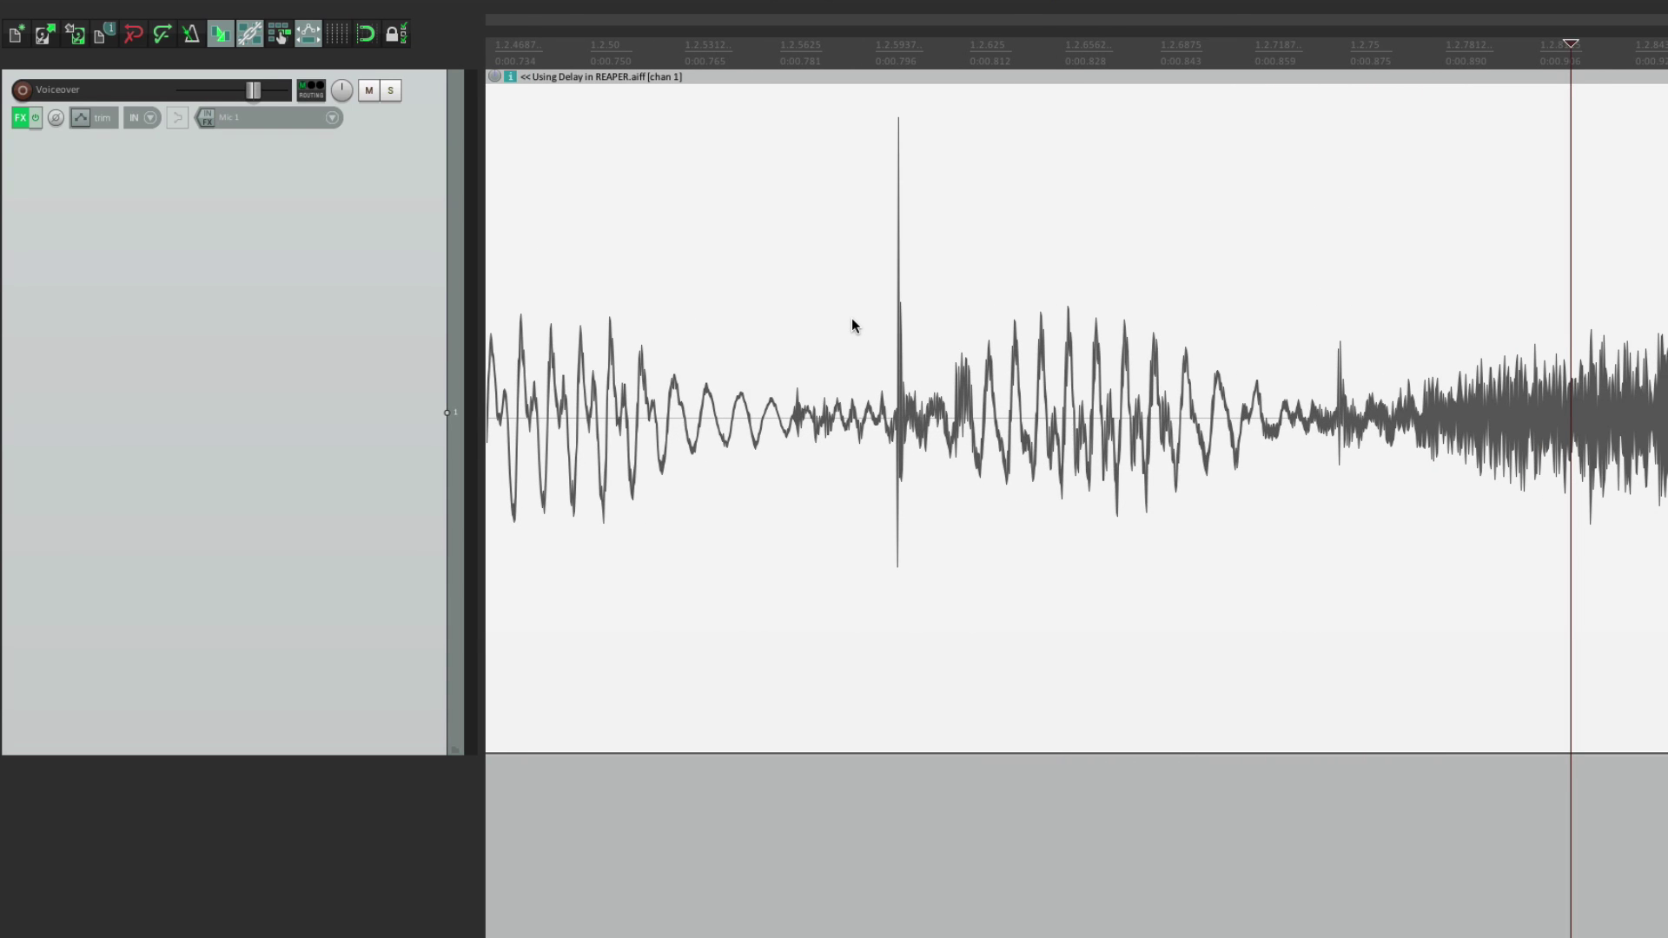
pyautogui.scroll(-3, 851, 318)
# Step: Audition the item, then split it right on the click spike with a crossfade
pyautogui.click(608, 320)
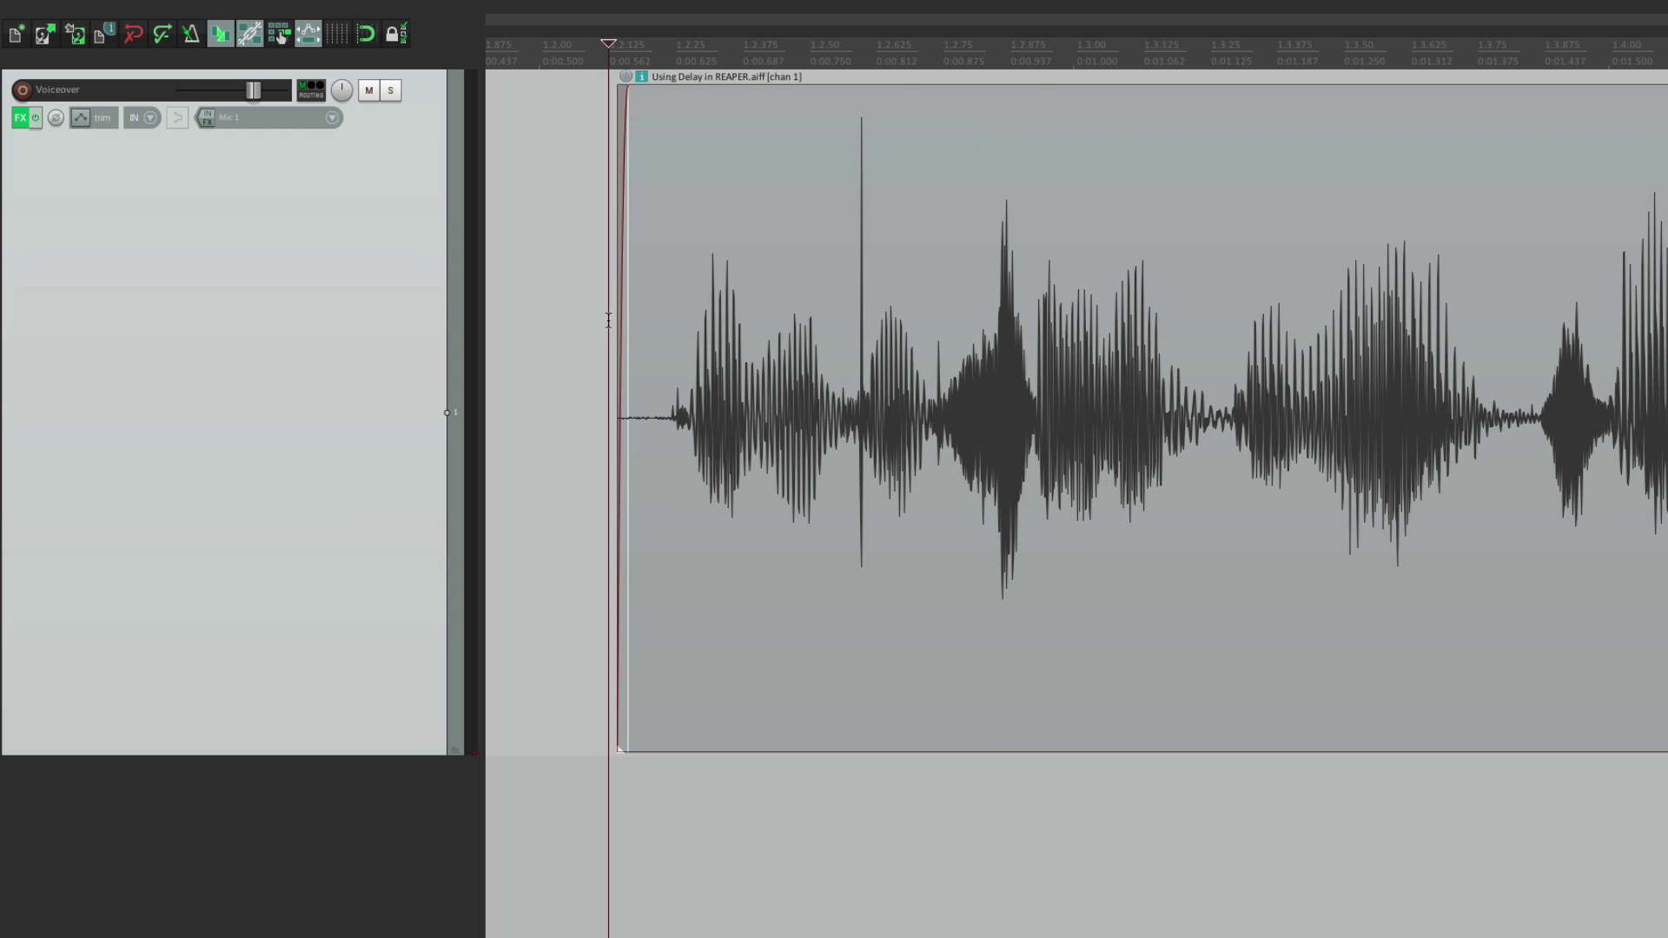
pyautogui.press('space')
pyautogui.scroll(2, 874, 358)
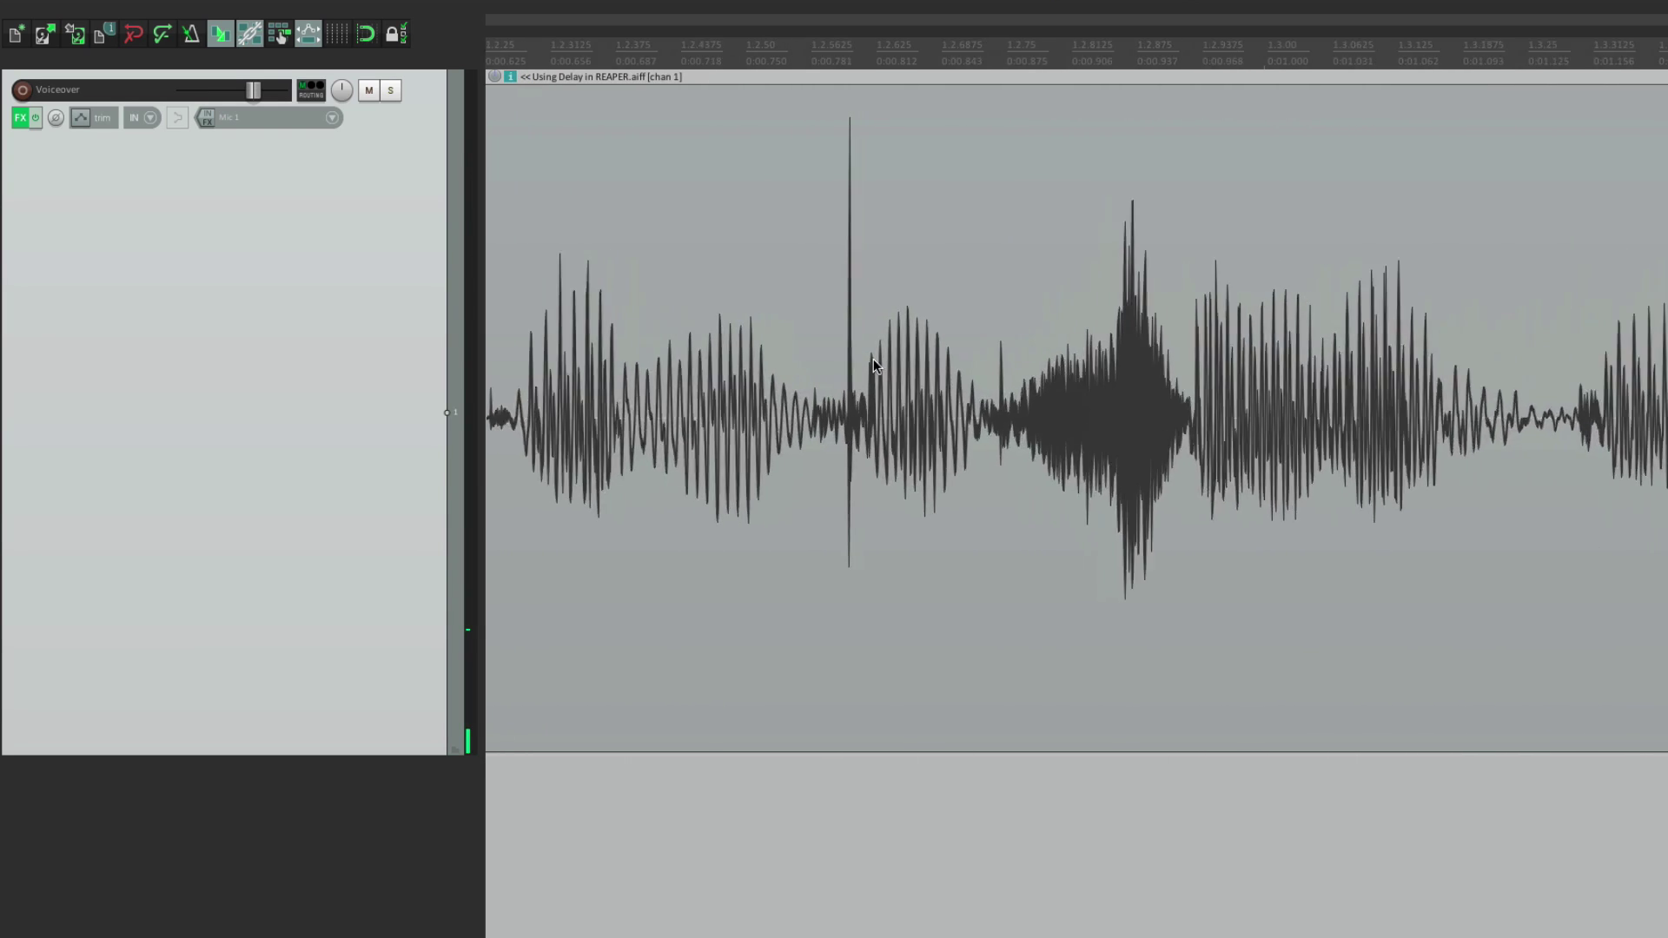
pyautogui.scroll(2, 873, 358)
pyautogui.click(817, 388)
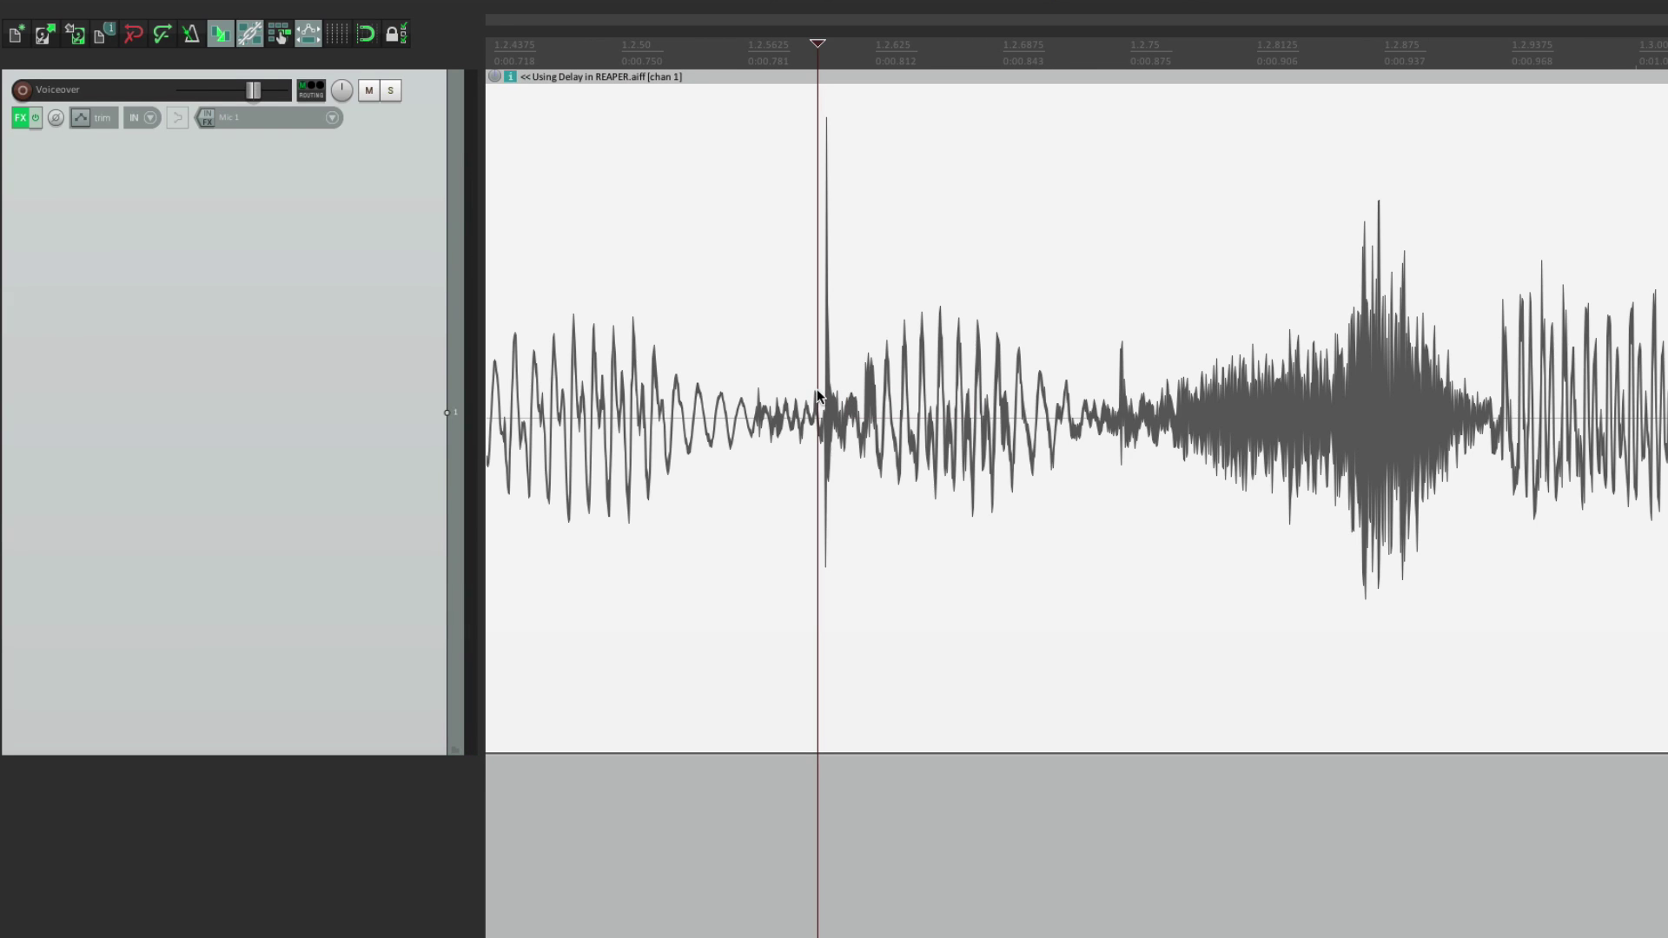
pyautogui.press('s')
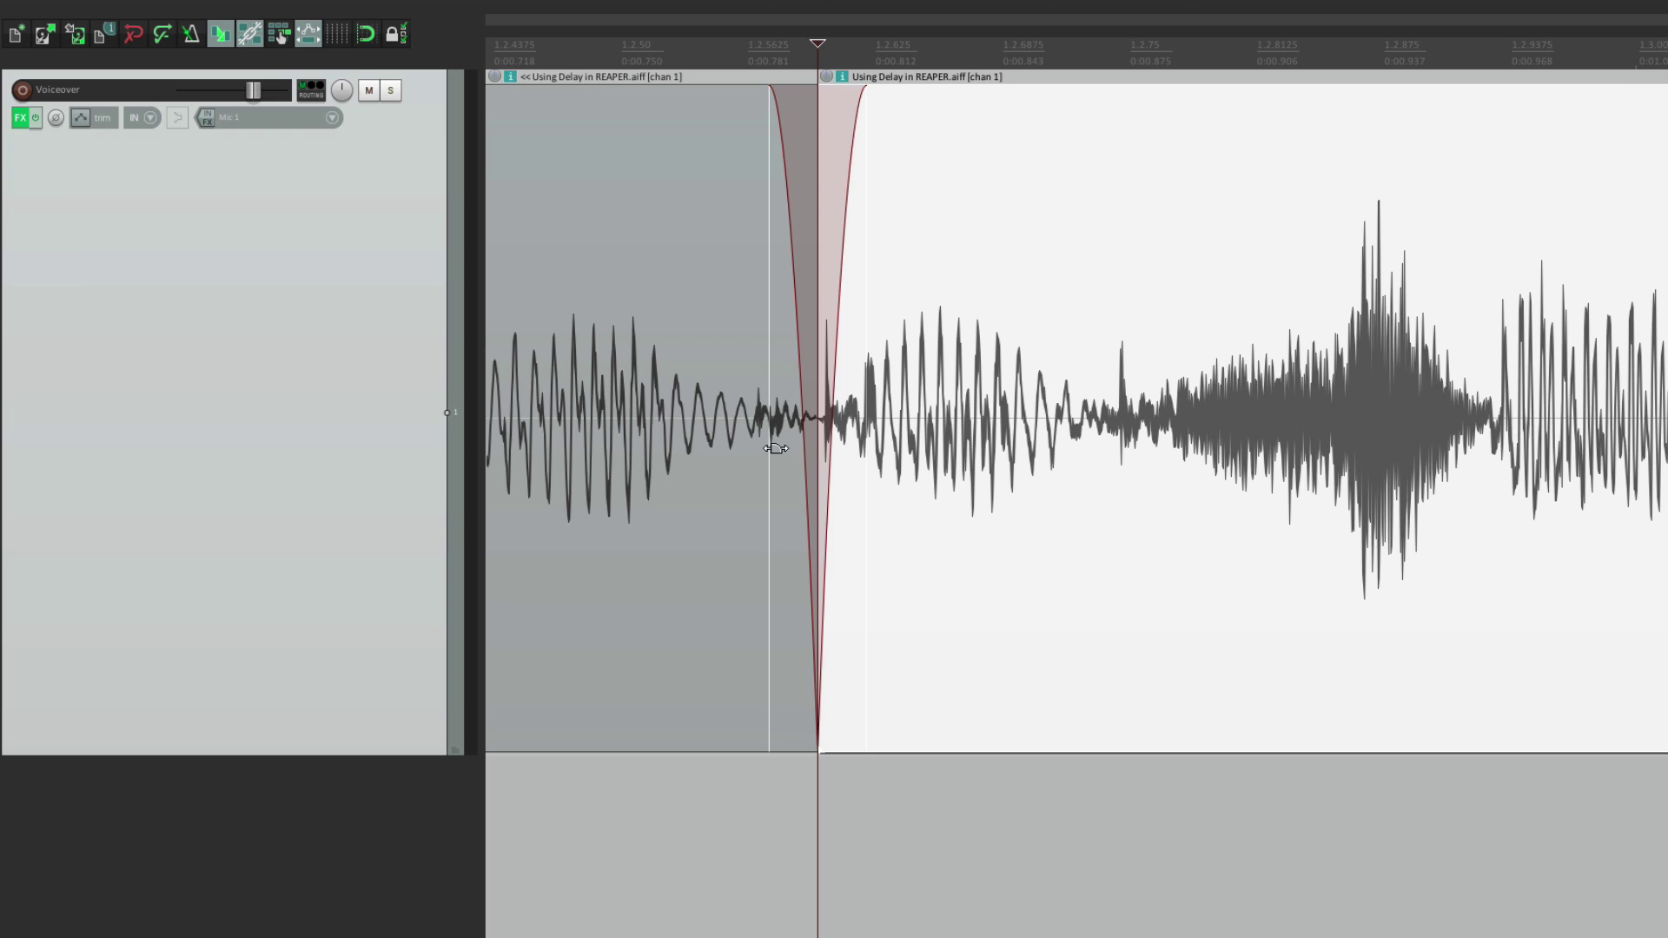
pyautogui.scroll(4, 776, 448)
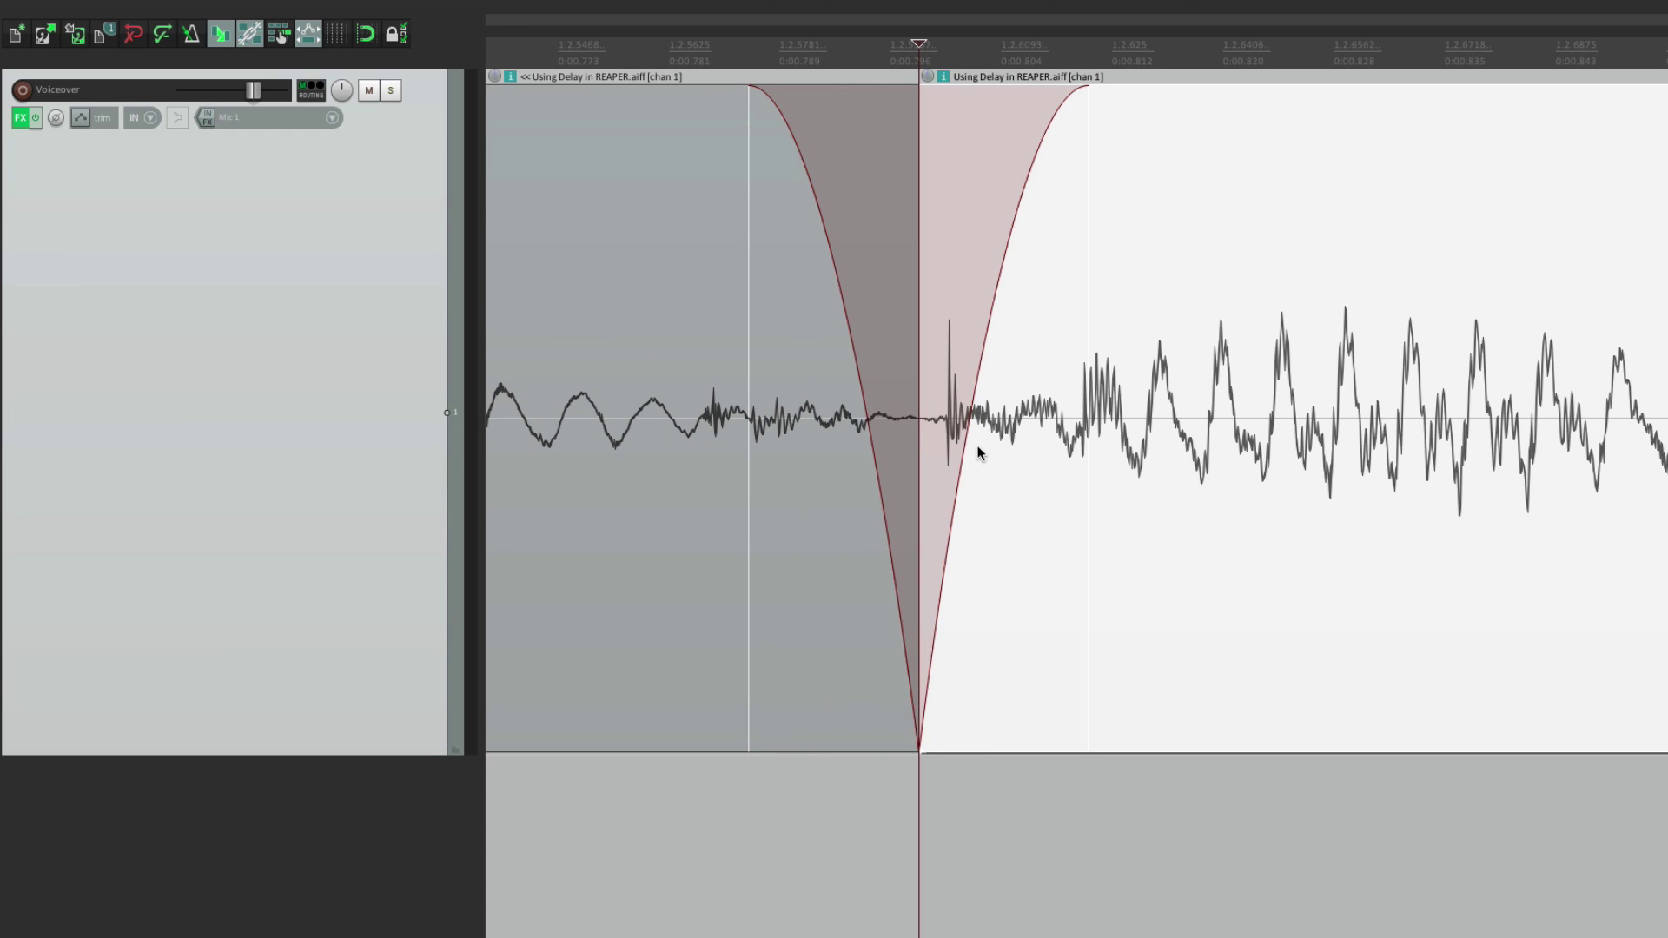
pyautogui.scroll(-8, 978, 451)
# Step: Play back from before the items to check whether the click is gone
pyautogui.click(650, 427)
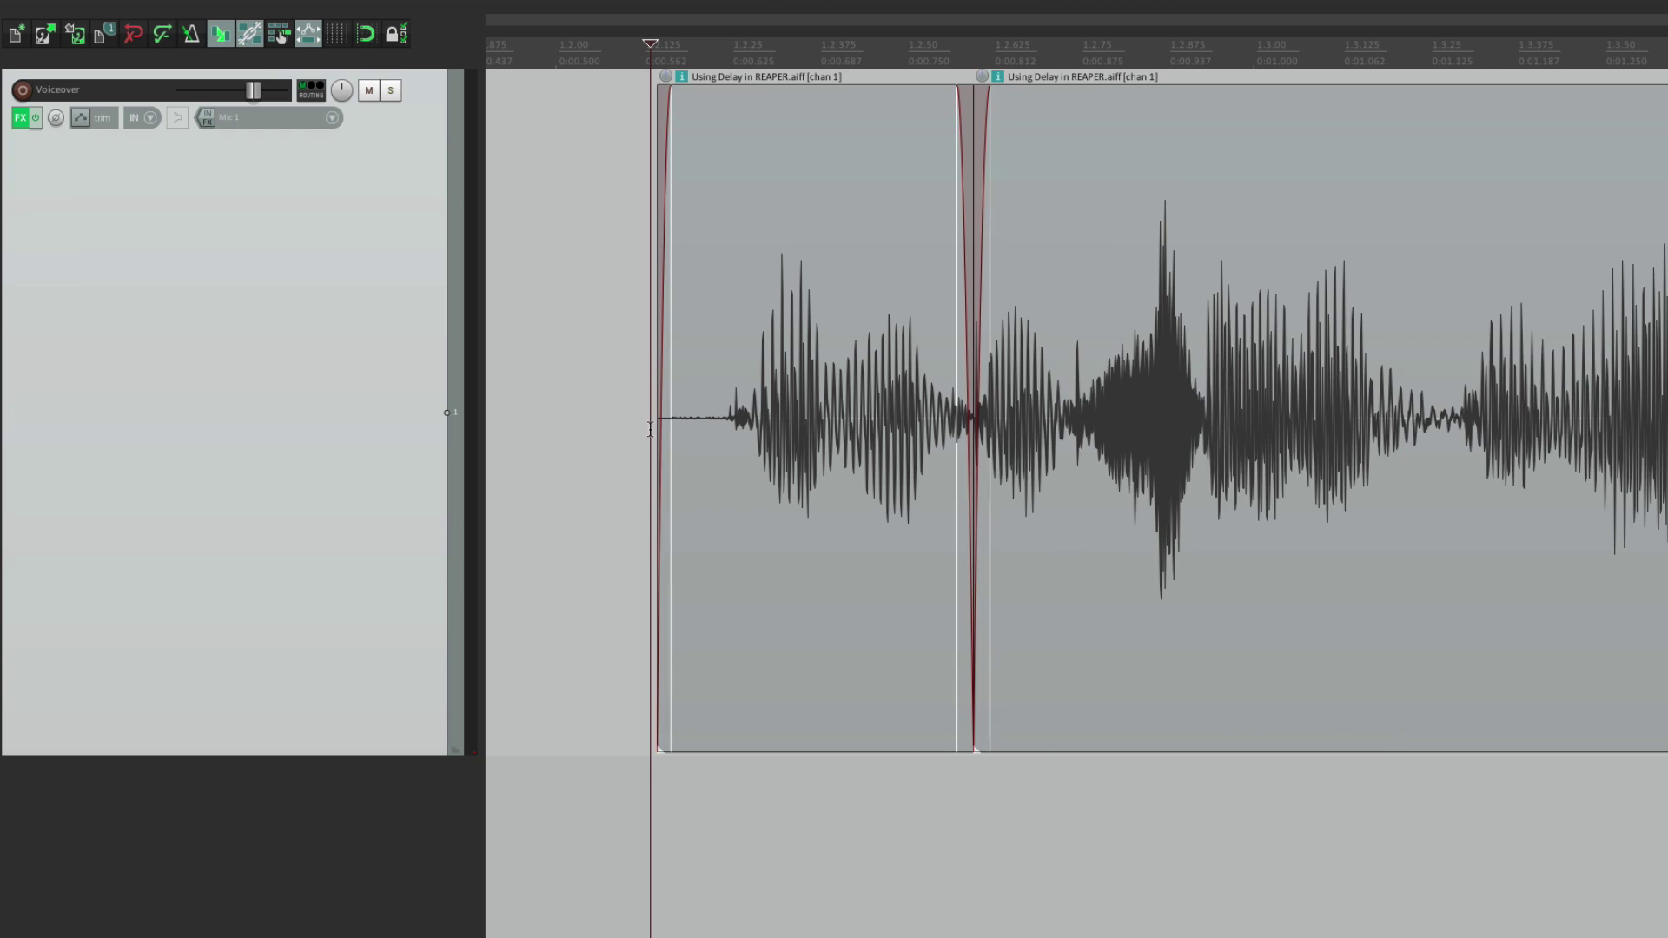
pyautogui.press('space')
pyautogui.scroll(6, 1001, 502)
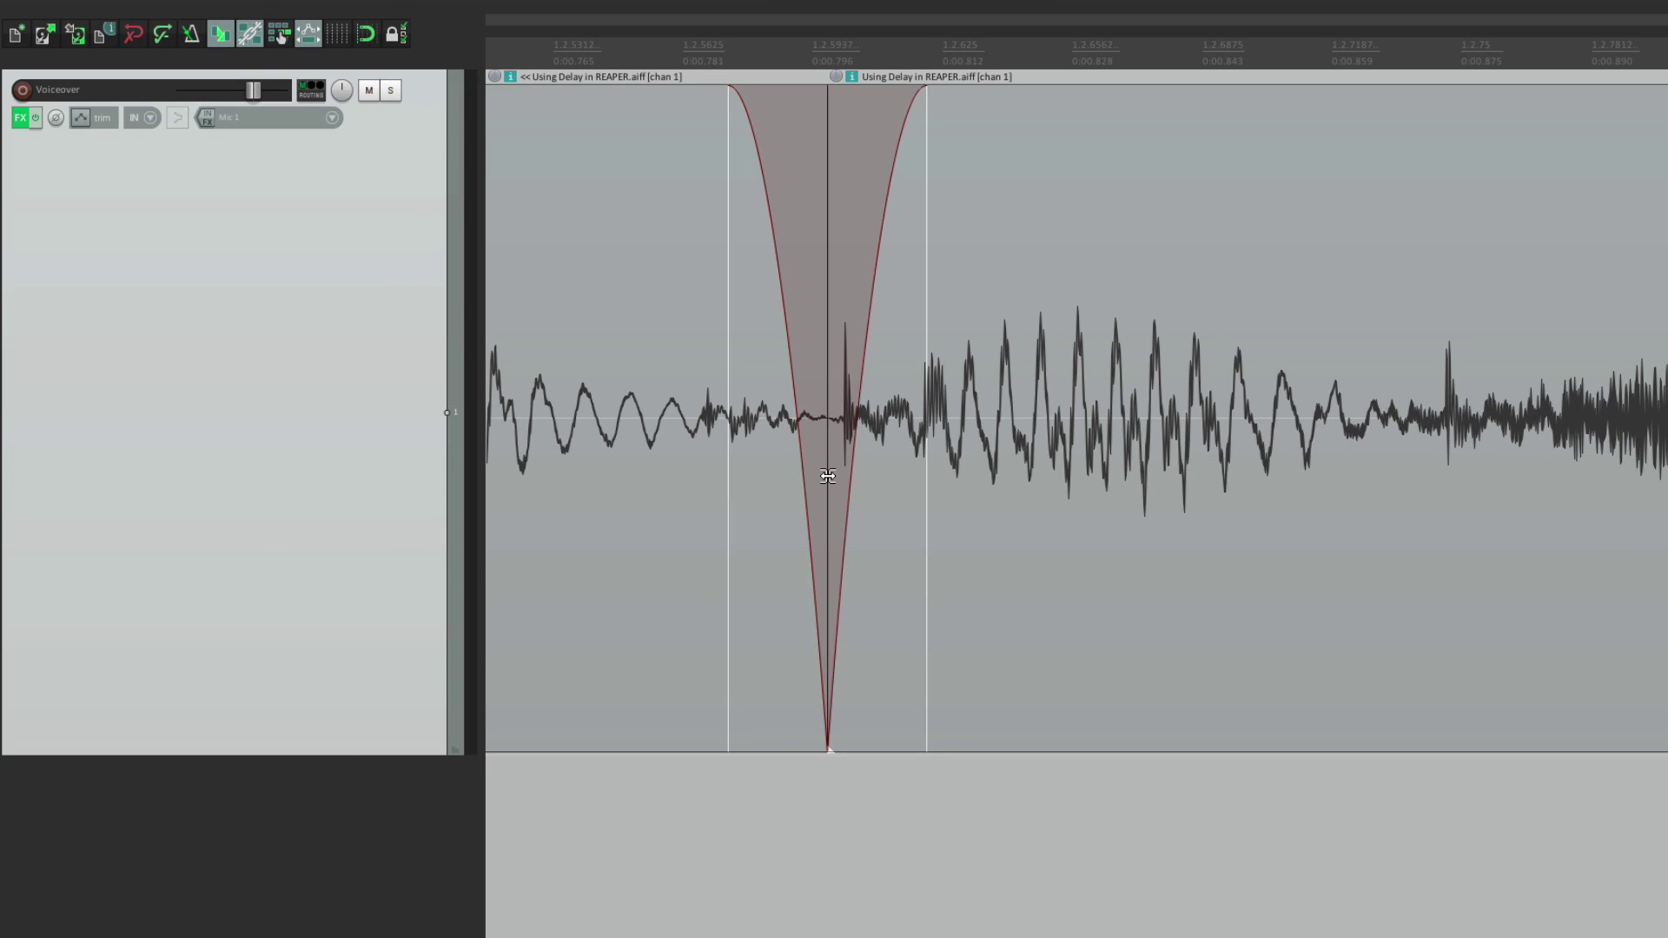
# Step: Shift the crossfade left so it covers the click, then audition it
pyautogui.moveTo(845, 491)
pyautogui.mouseDown()
pyautogui.moveTo(742, 508)
pyautogui.moveTo(730, 489)
pyautogui.moveTo(812, 497)
pyautogui.moveTo(721, 510)
pyautogui.moveTo(848, 500)
pyautogui.mouseUp()
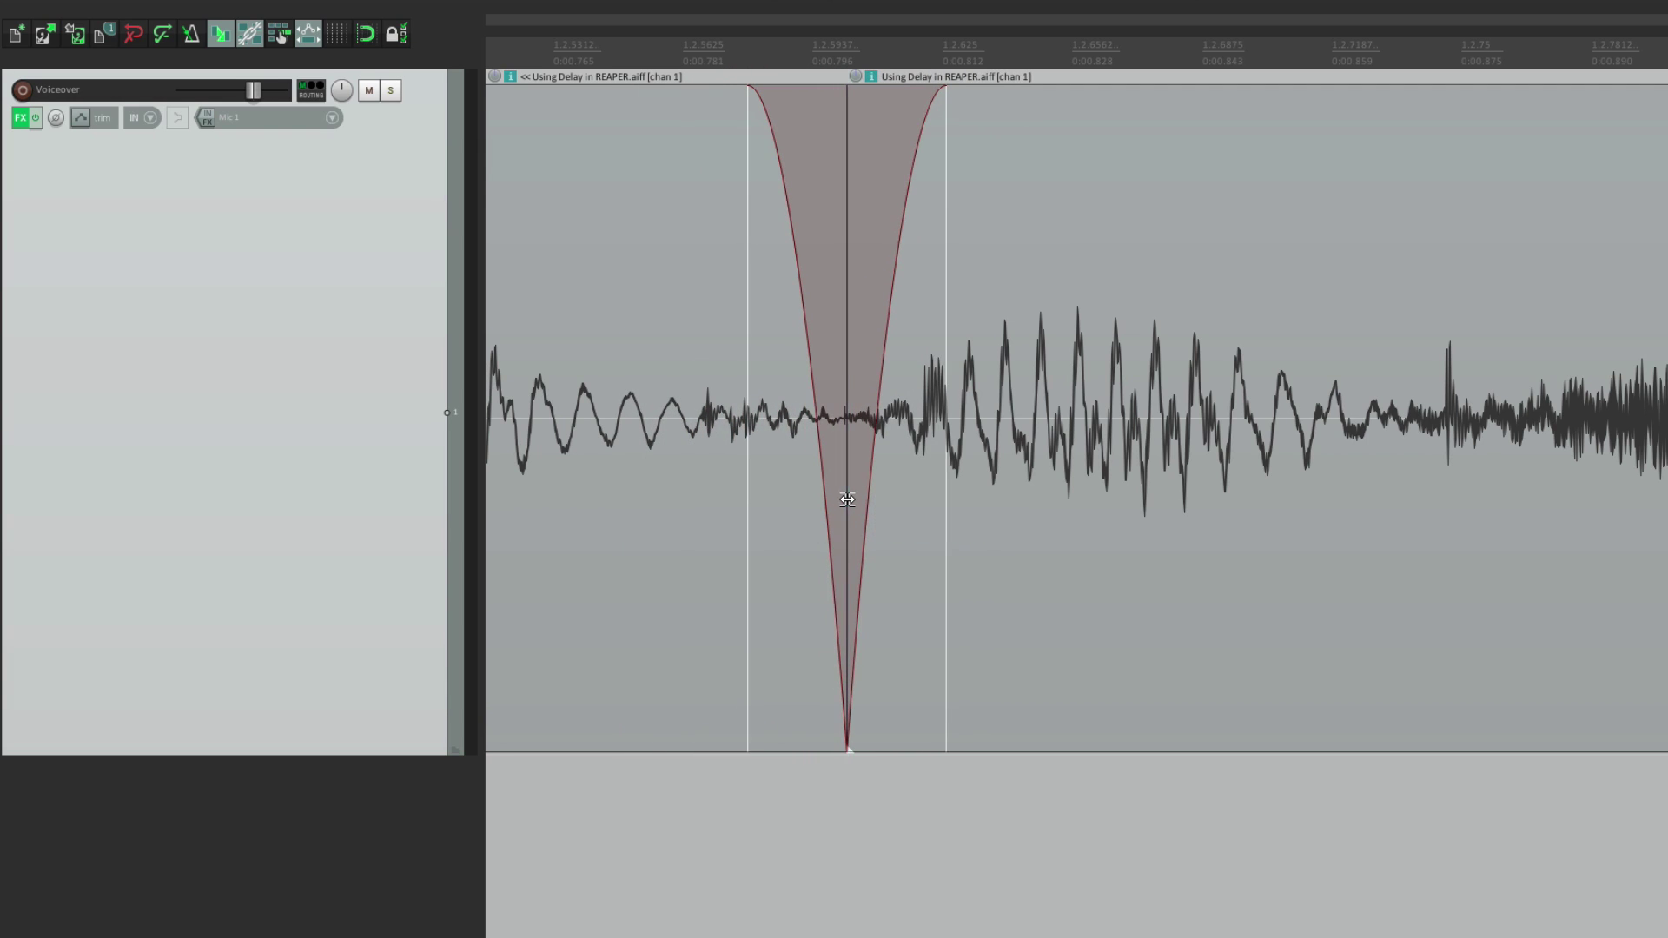
pyautogui.scroll(-5, 847, 499)
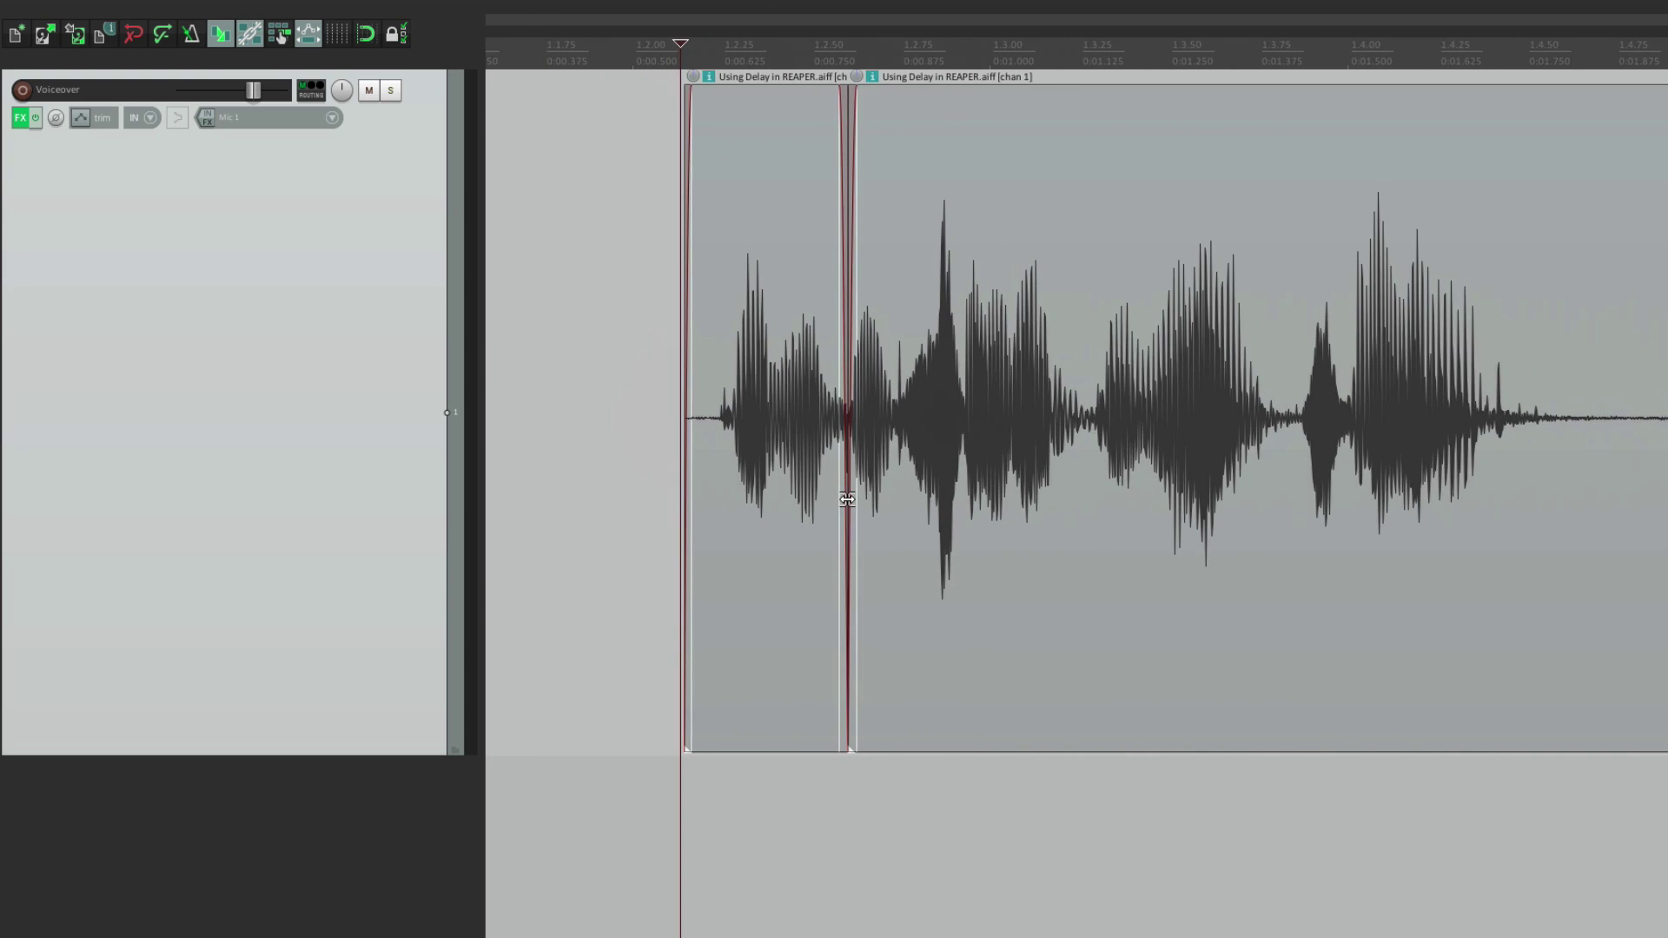
pyautogui.click(636, 417)
pyautogui.press('space')
pyautogui.scroll(2, 752, 418)
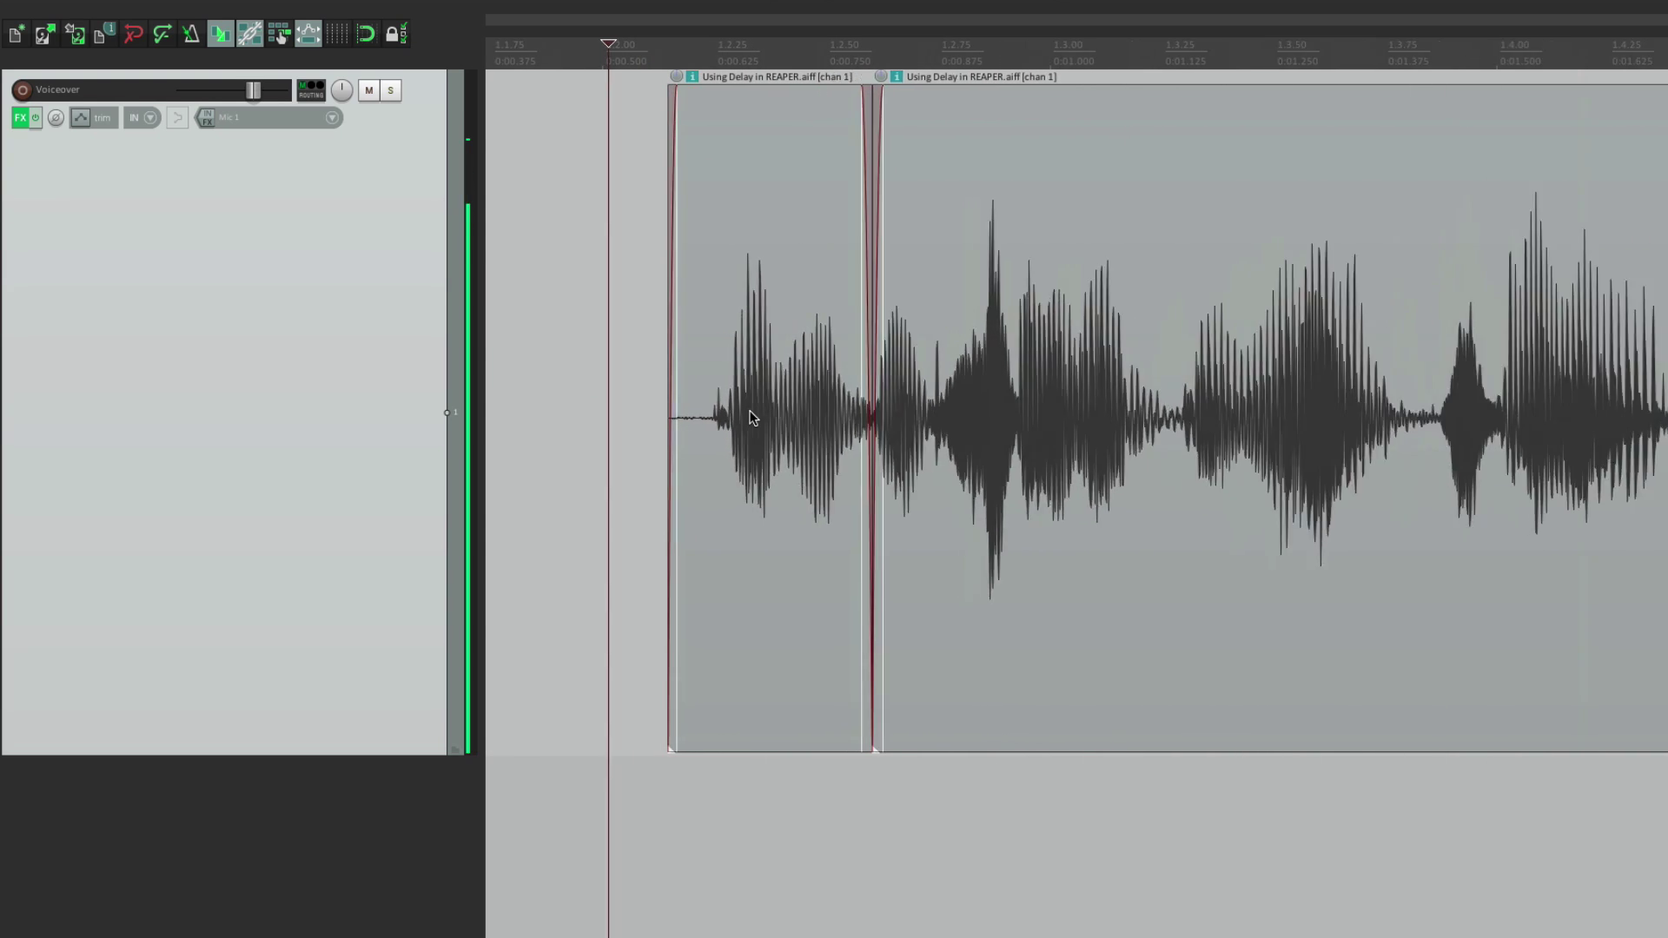
pyautogui.scroll(2, 753, 418)
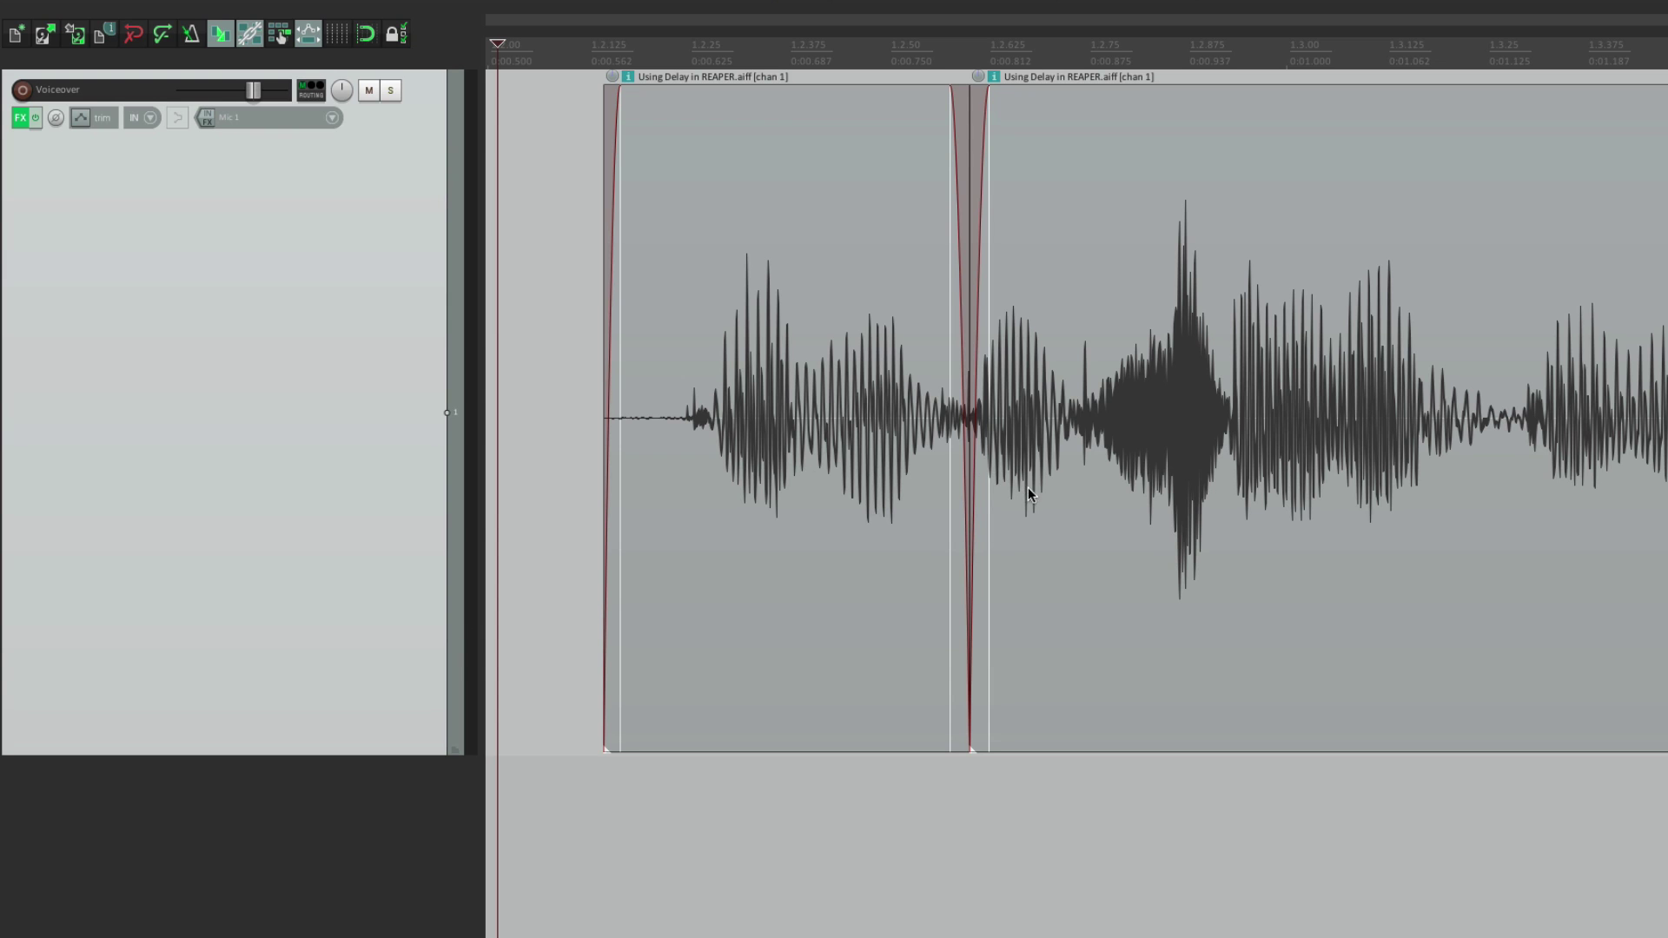
pyautogui.scroll(6, 964, 509)
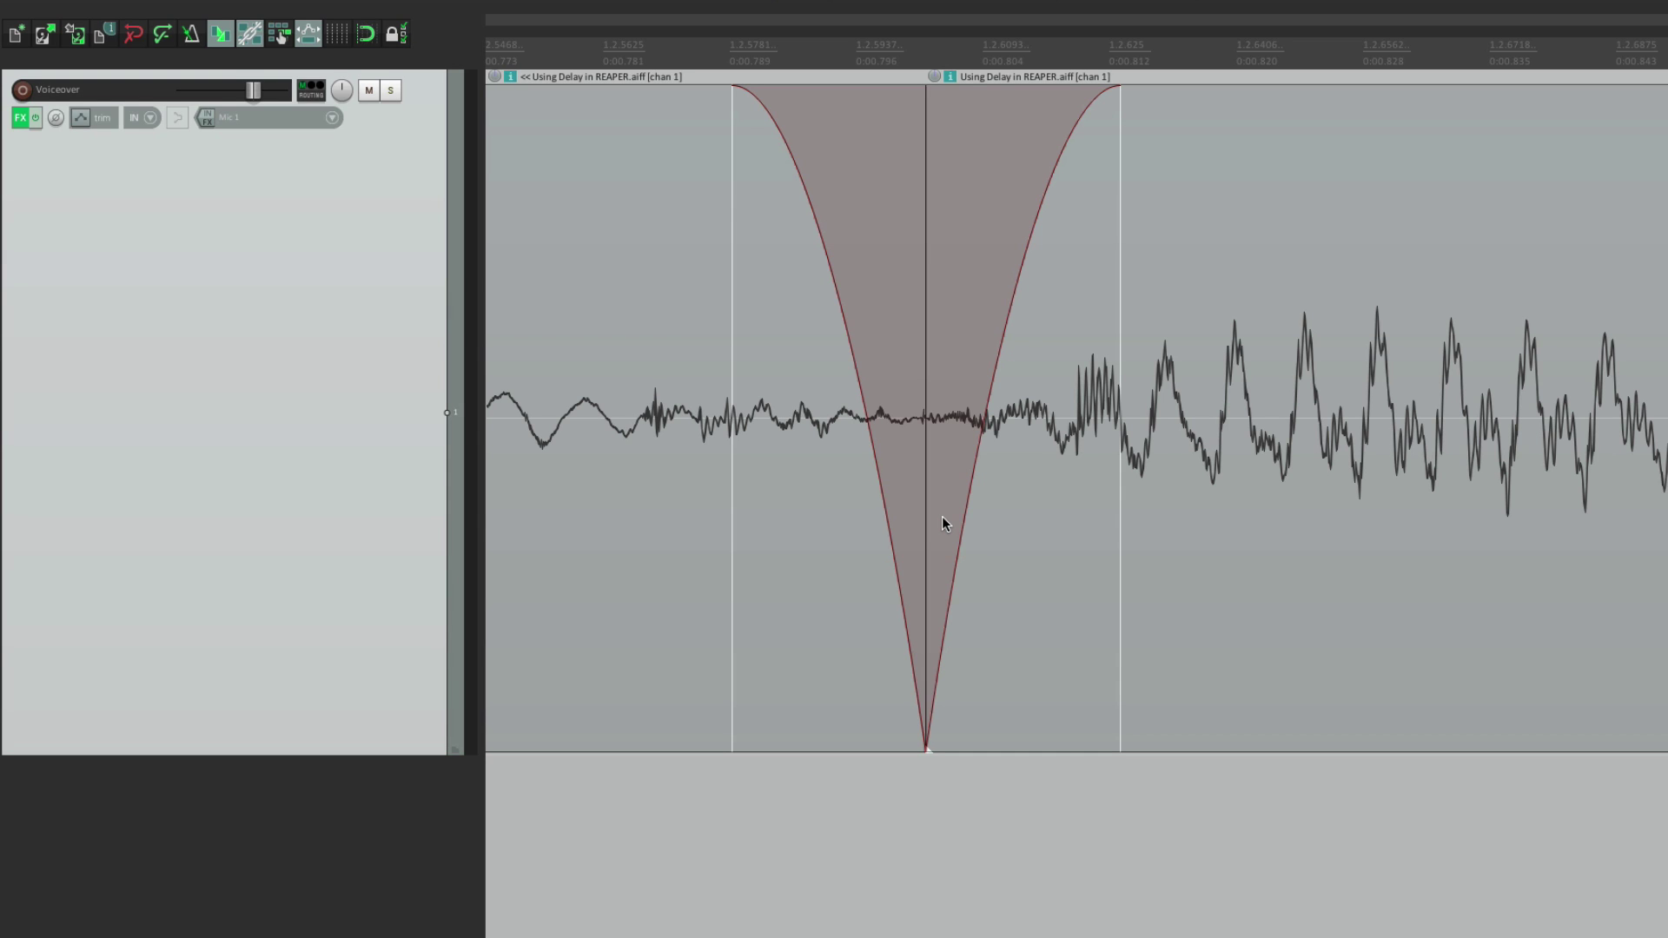
pyautogui.scroll(-15, 945, 524)
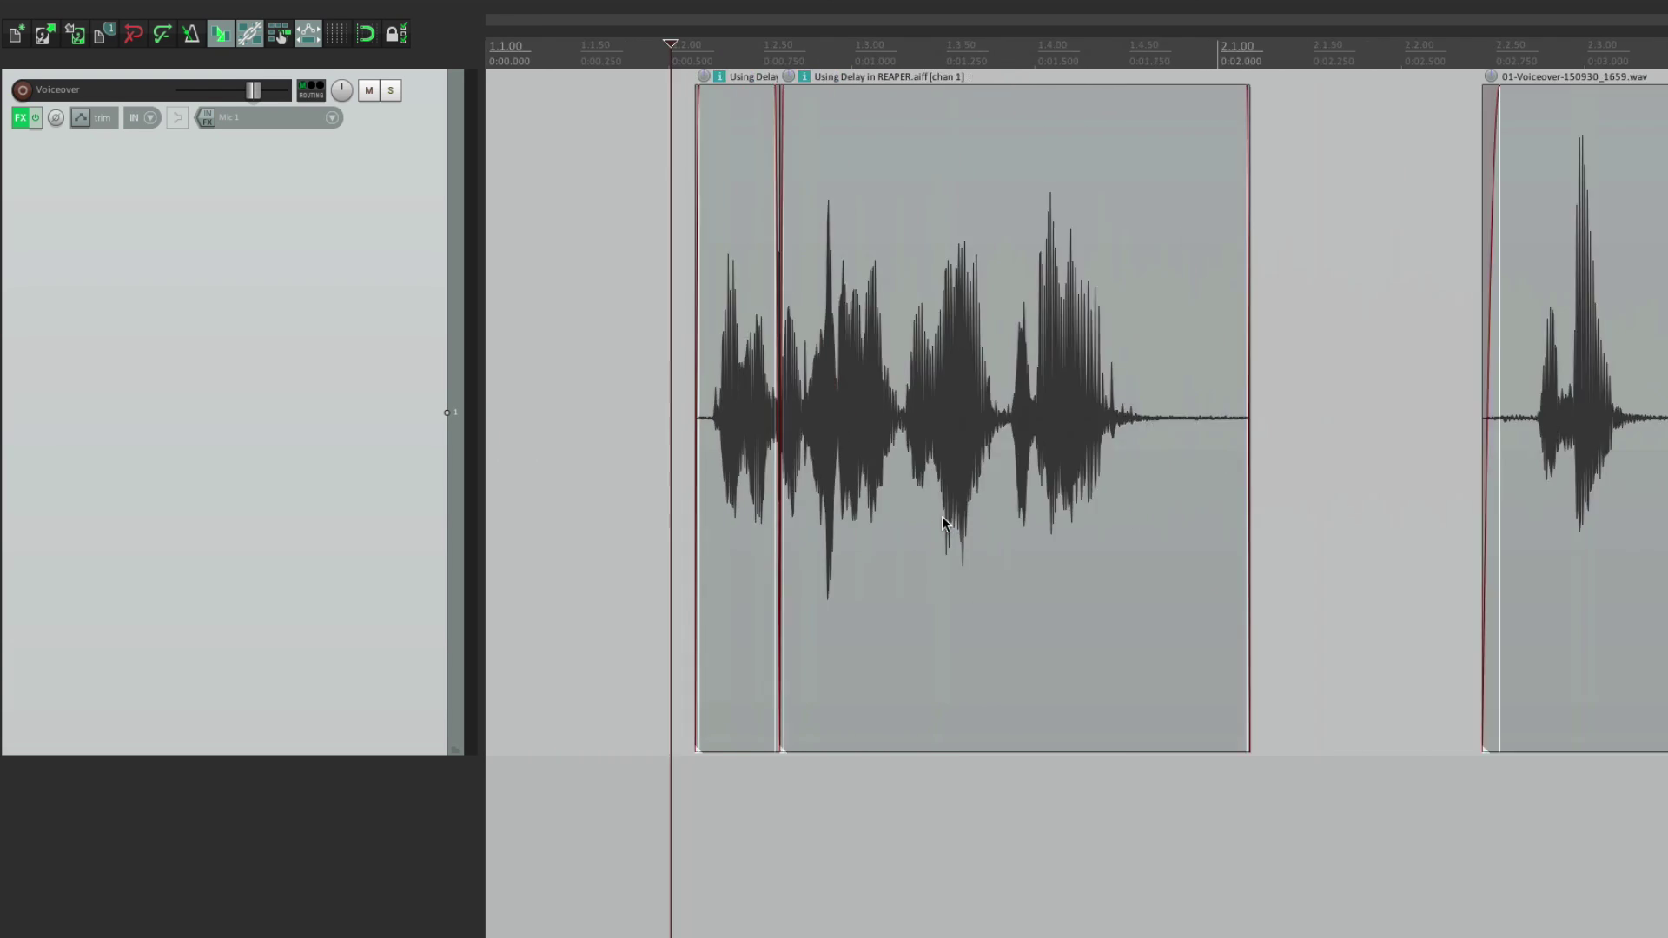
# Step: Select the 1659 voiceover item and play it repeatedly to locate the click
pyautogui.scroll(-3, 942, 522)
pyautogui.hscroll(3, 946, 510)
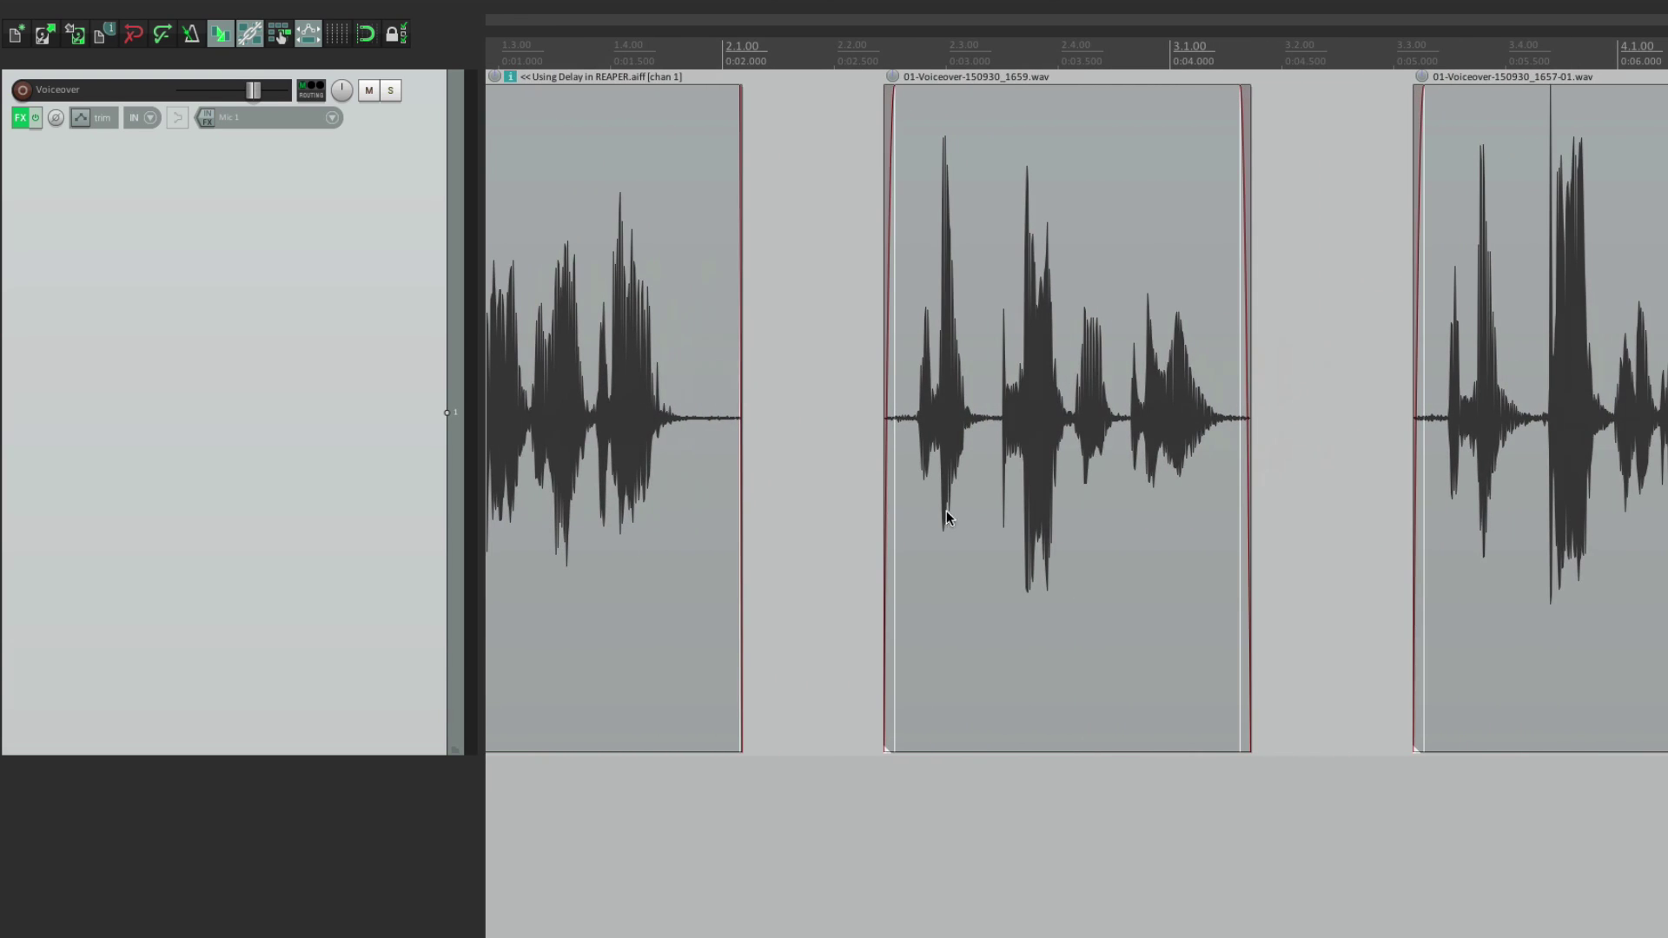
pyautogui.click(885, 388)
pyautogui.click(870, 410)
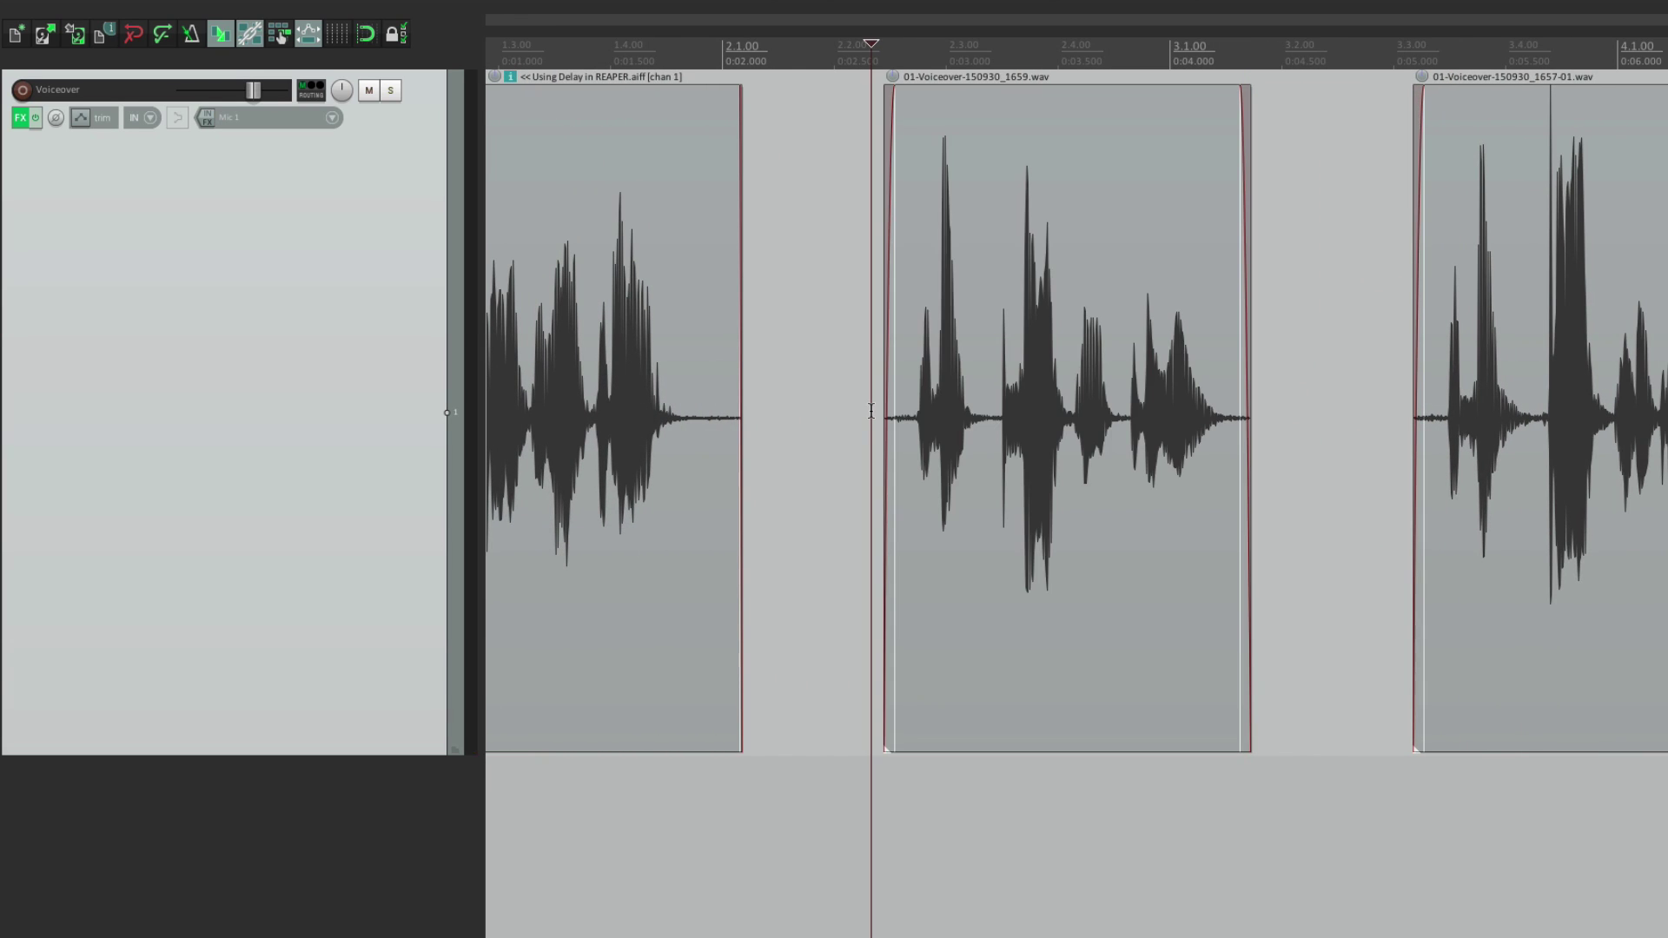
pyautogui.press('space')
pyautogui.scroll(6, 877, 417)
pyautogui.scroll(-5, 895, 456)
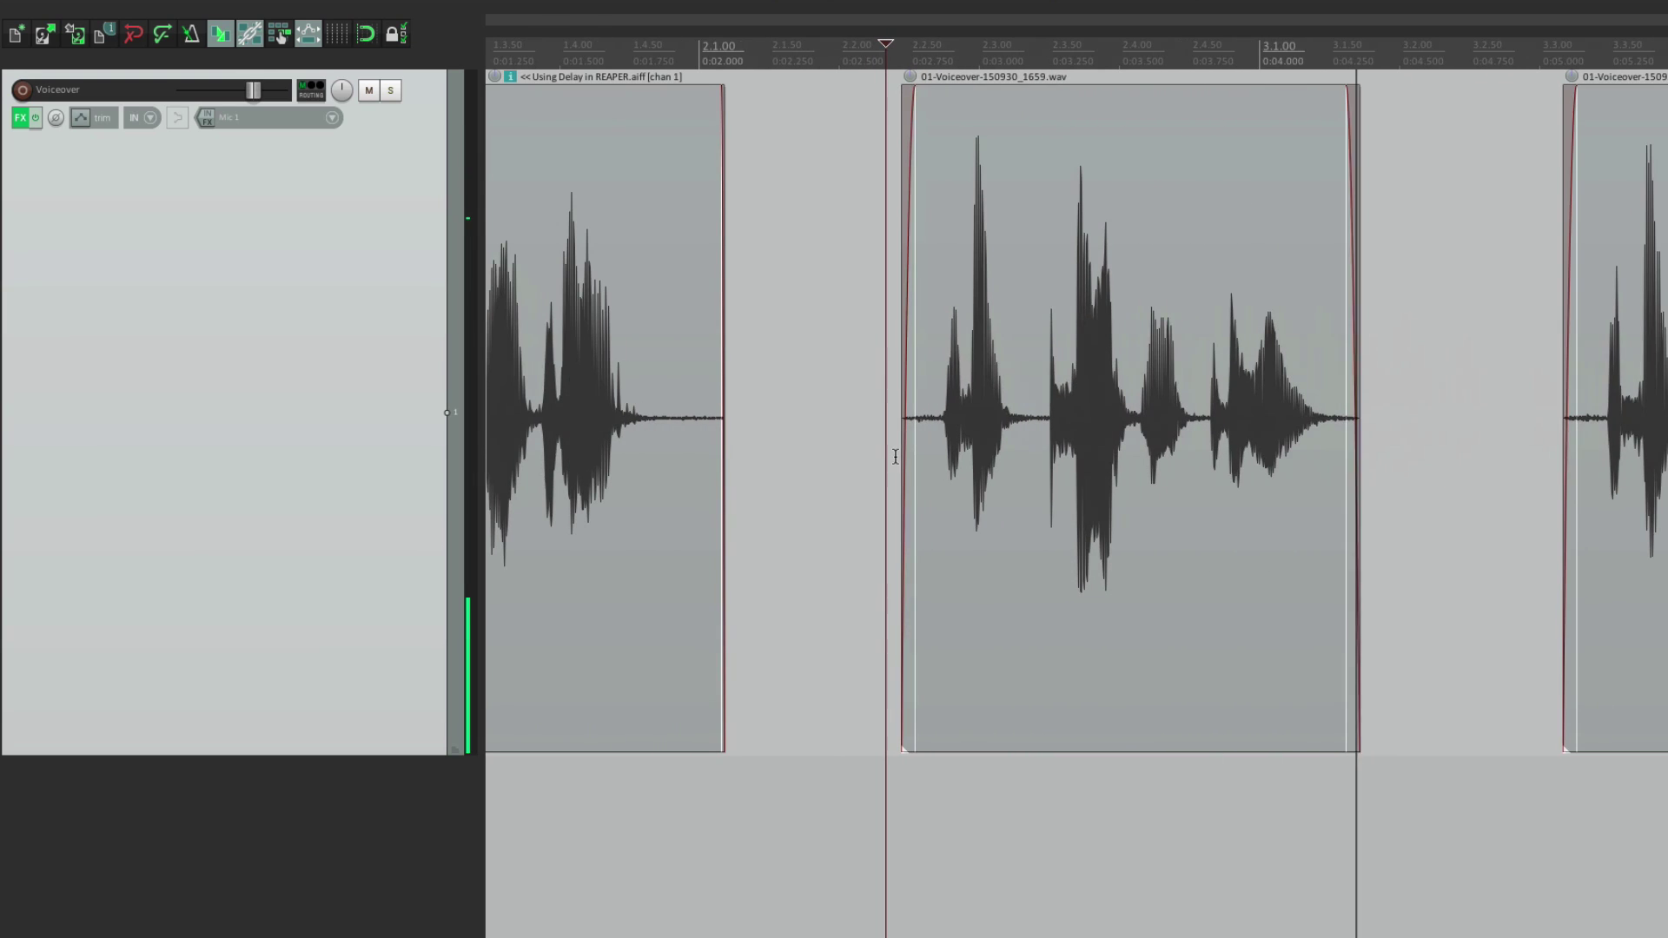
pyautogui.press('space')
pyautogui.press('space')
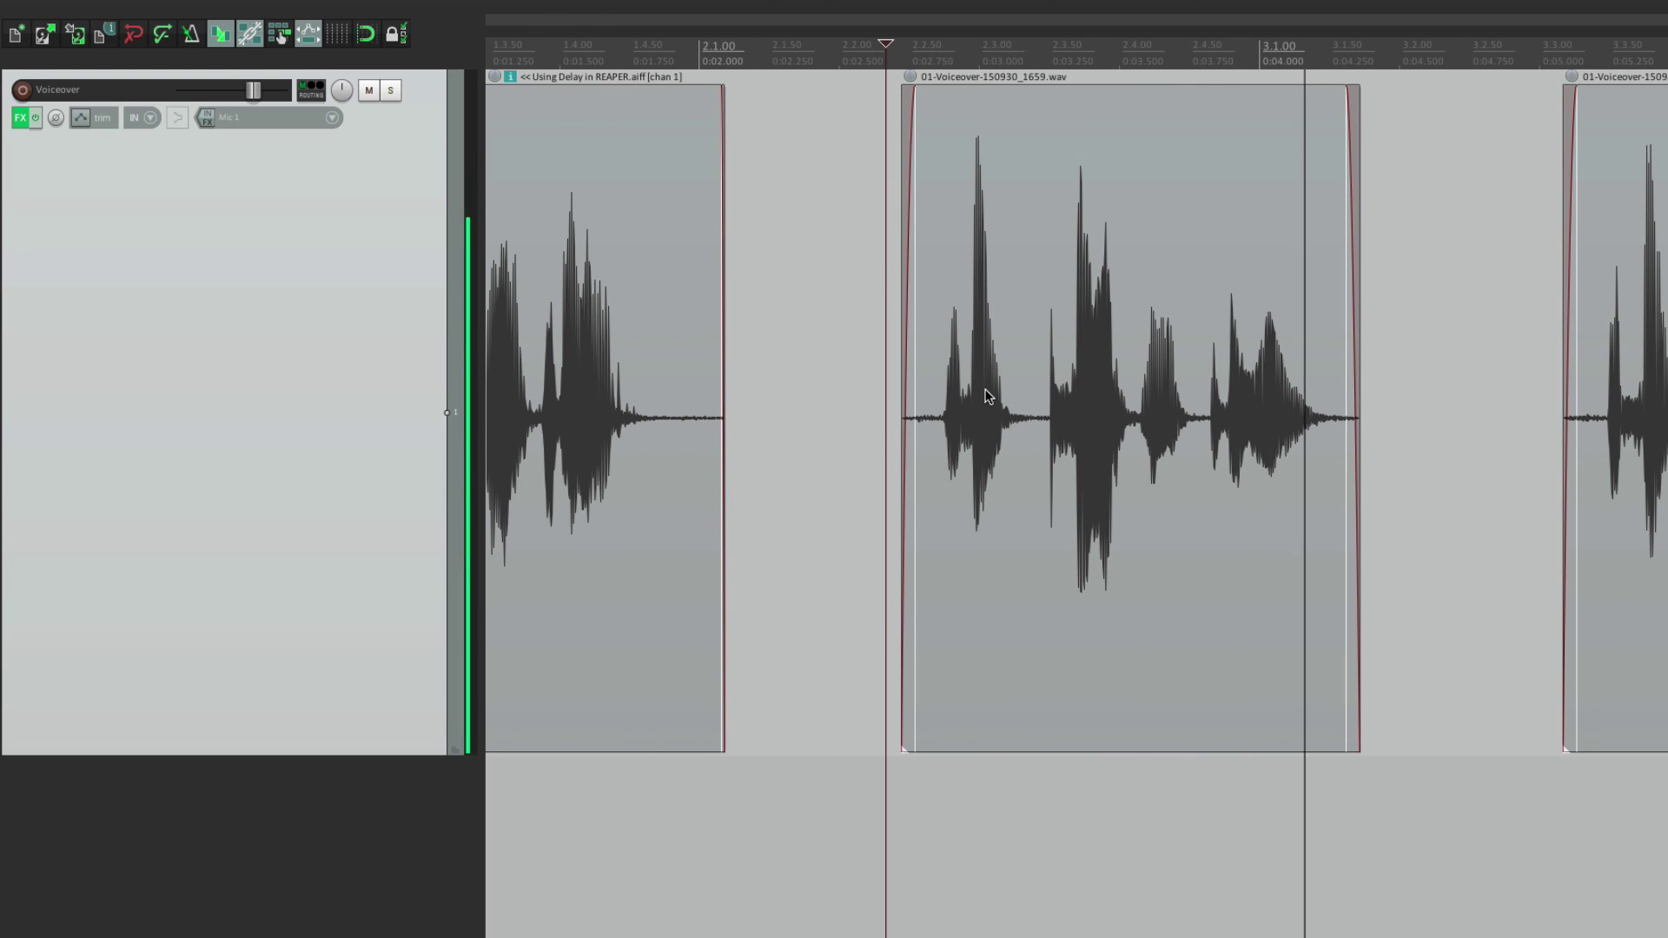
pyautogui.press('space')
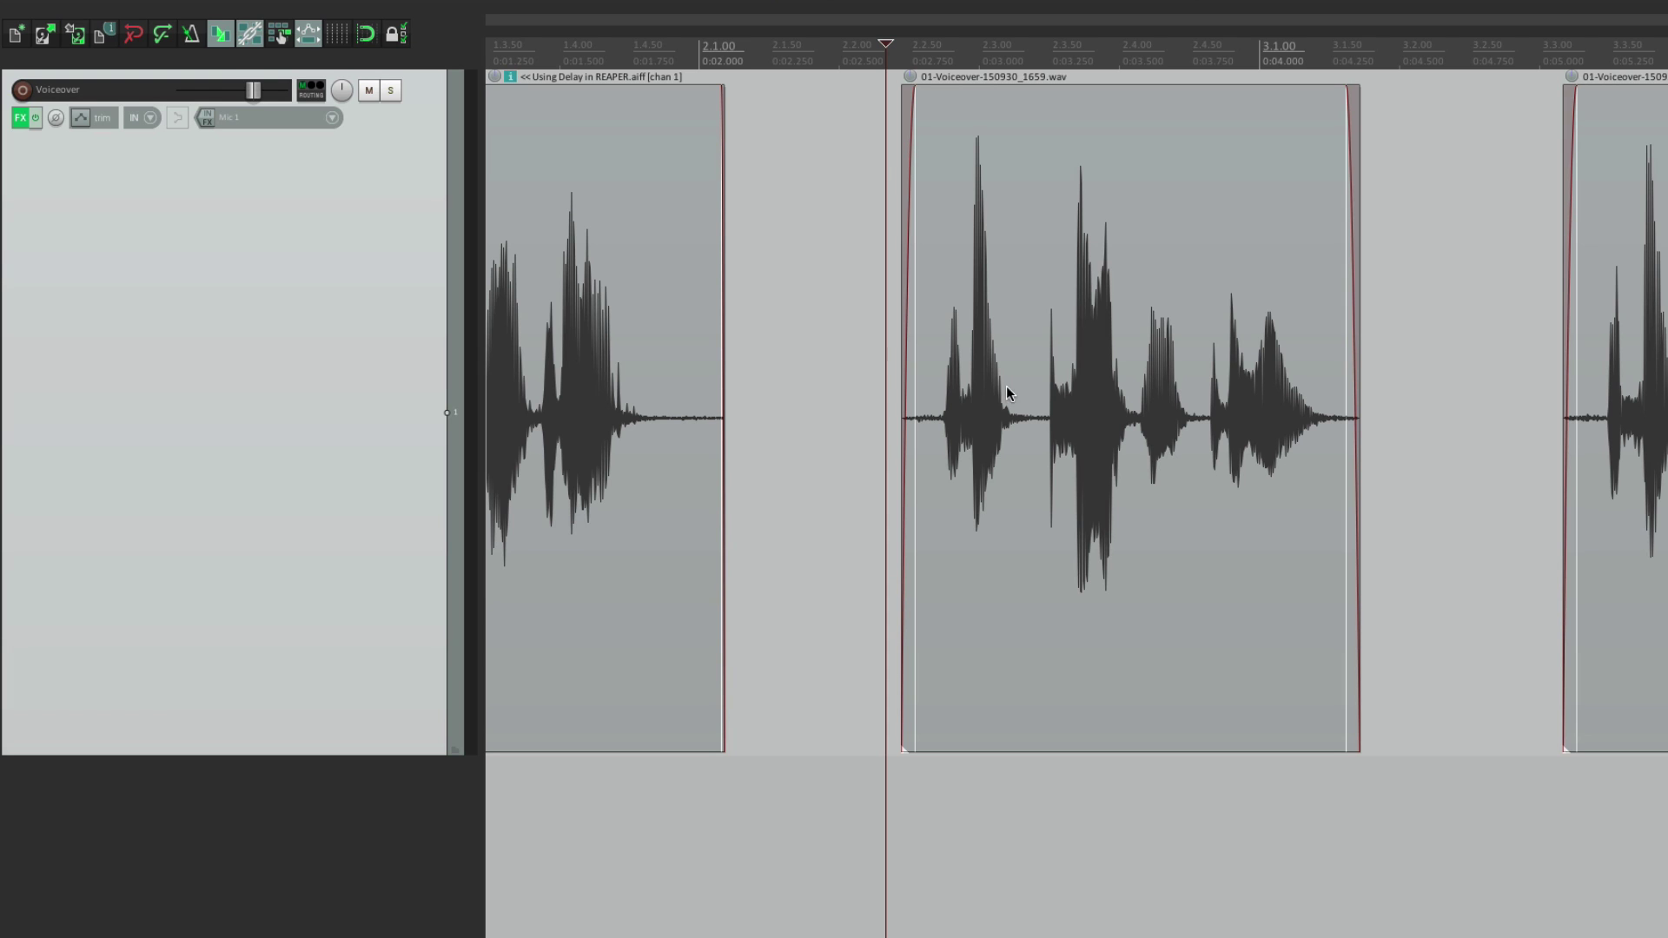
pyautogui.scroll(6, 1075, 425)
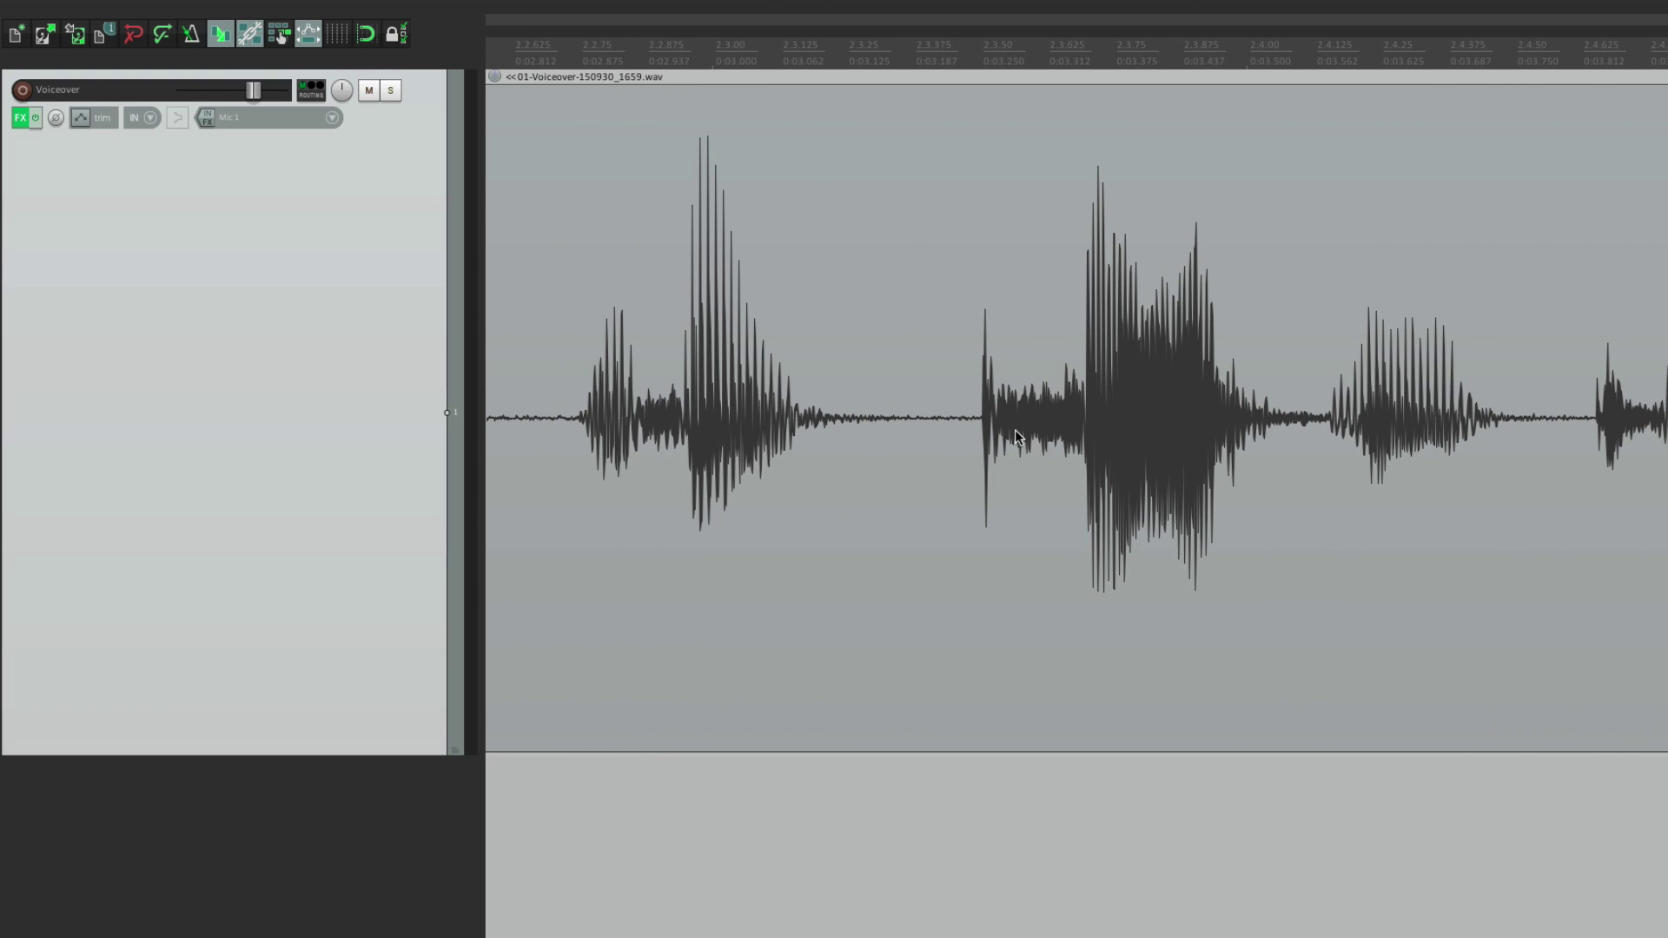
pyautogui.scroll(-4, 982, 448)
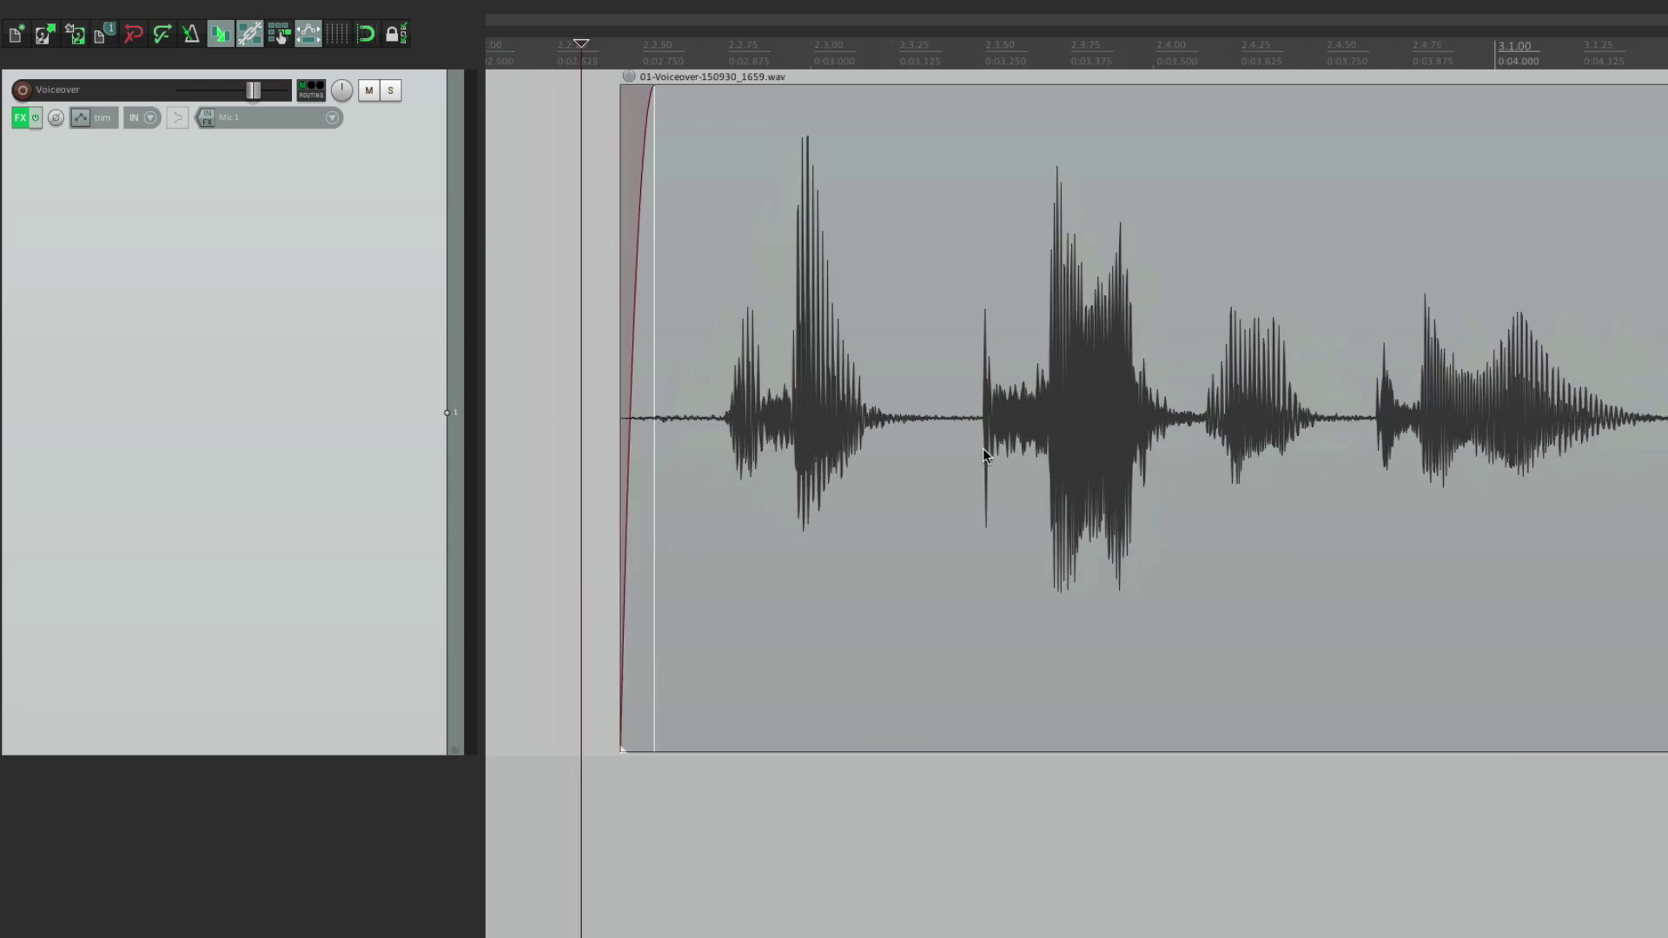
pyautogui.press('space')
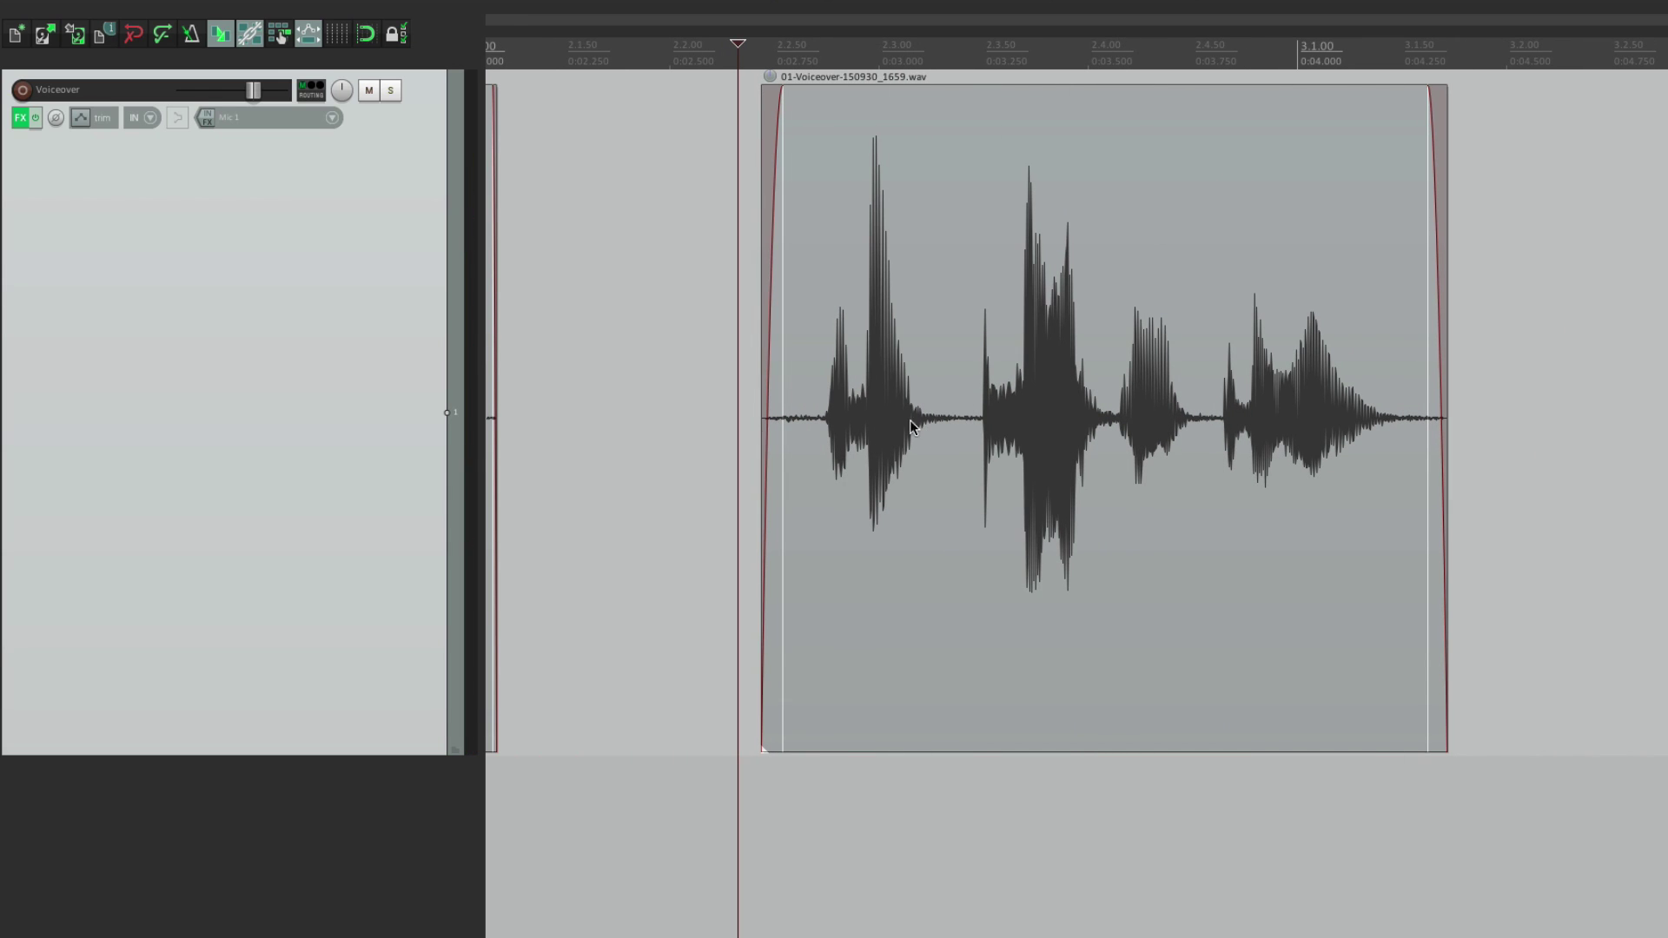
pyautogui.scroll(5, 972, 499)
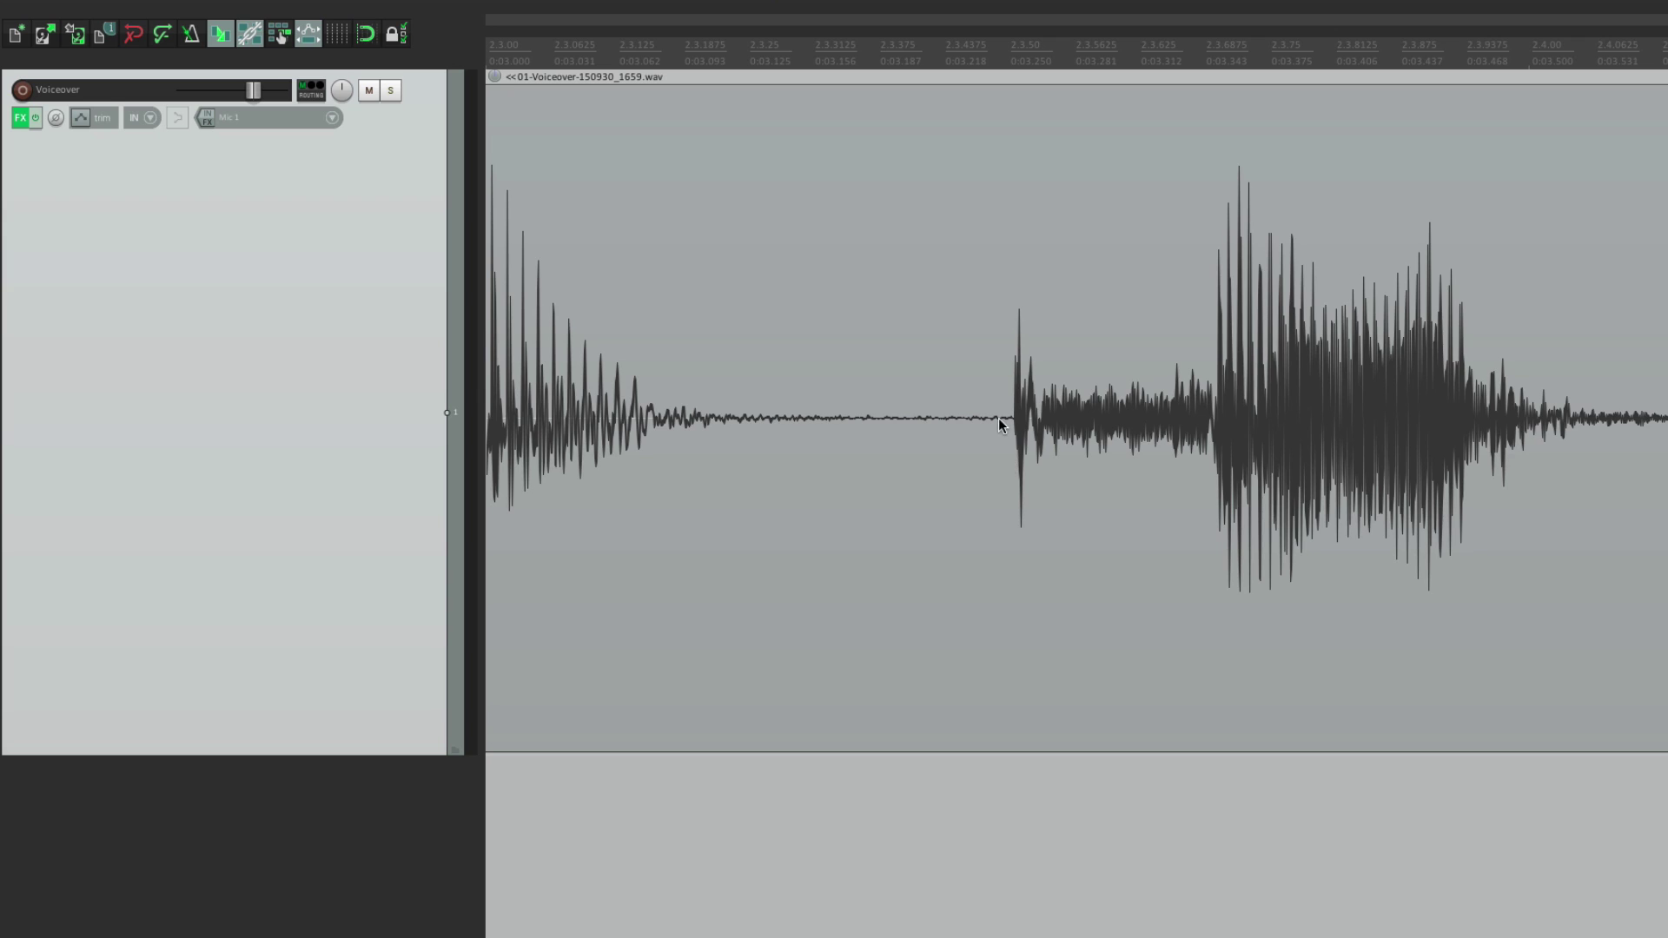
# Step: Split the item just before the click and nudge the split edge slightly earlier
pyautogui.click(998, 419)
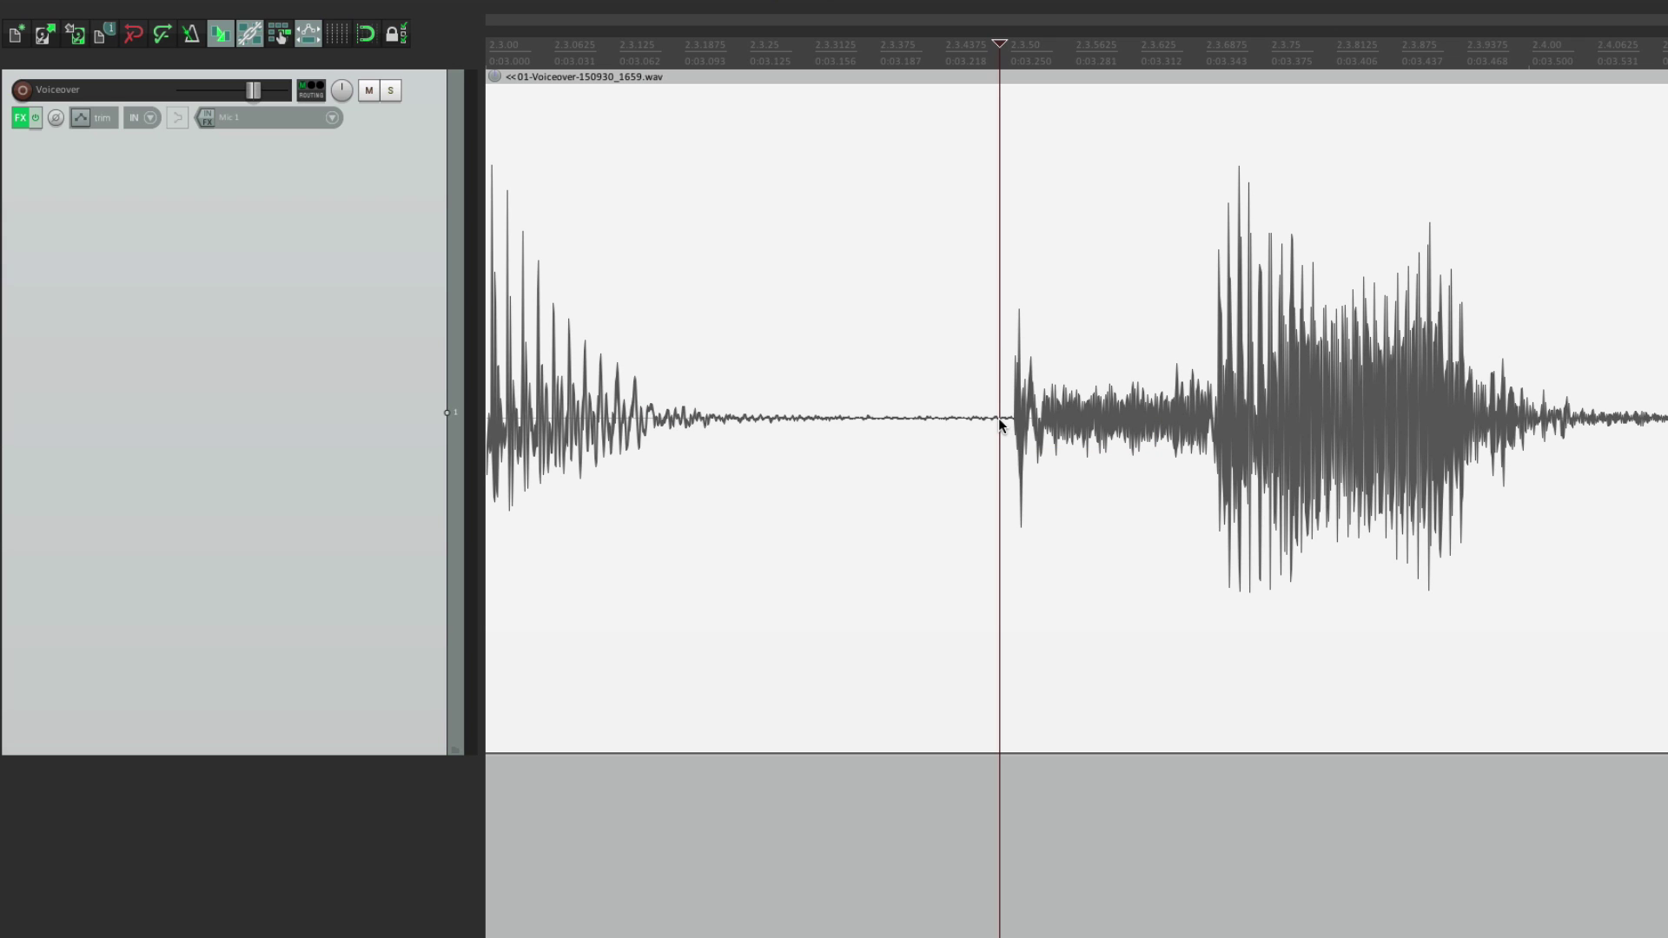
pyautogui.press('s')
pyautogui.scroll(3, 998, 419)
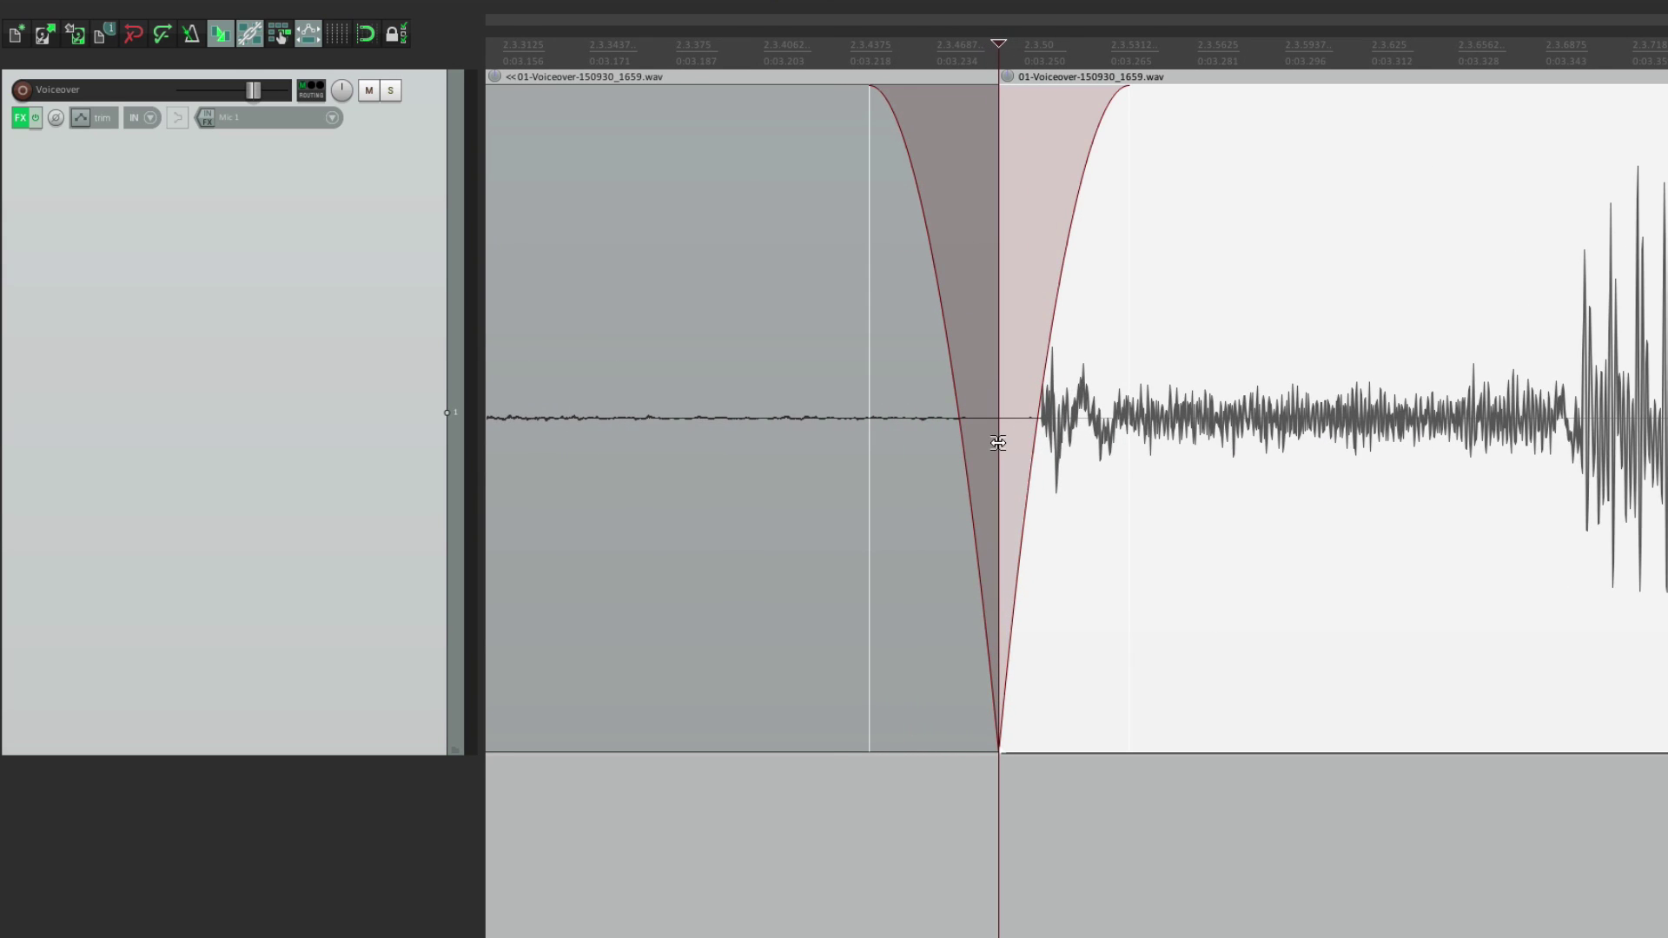
pyautogui.moveTo(998, 443); pyautogui.dragTo(1050, 463)
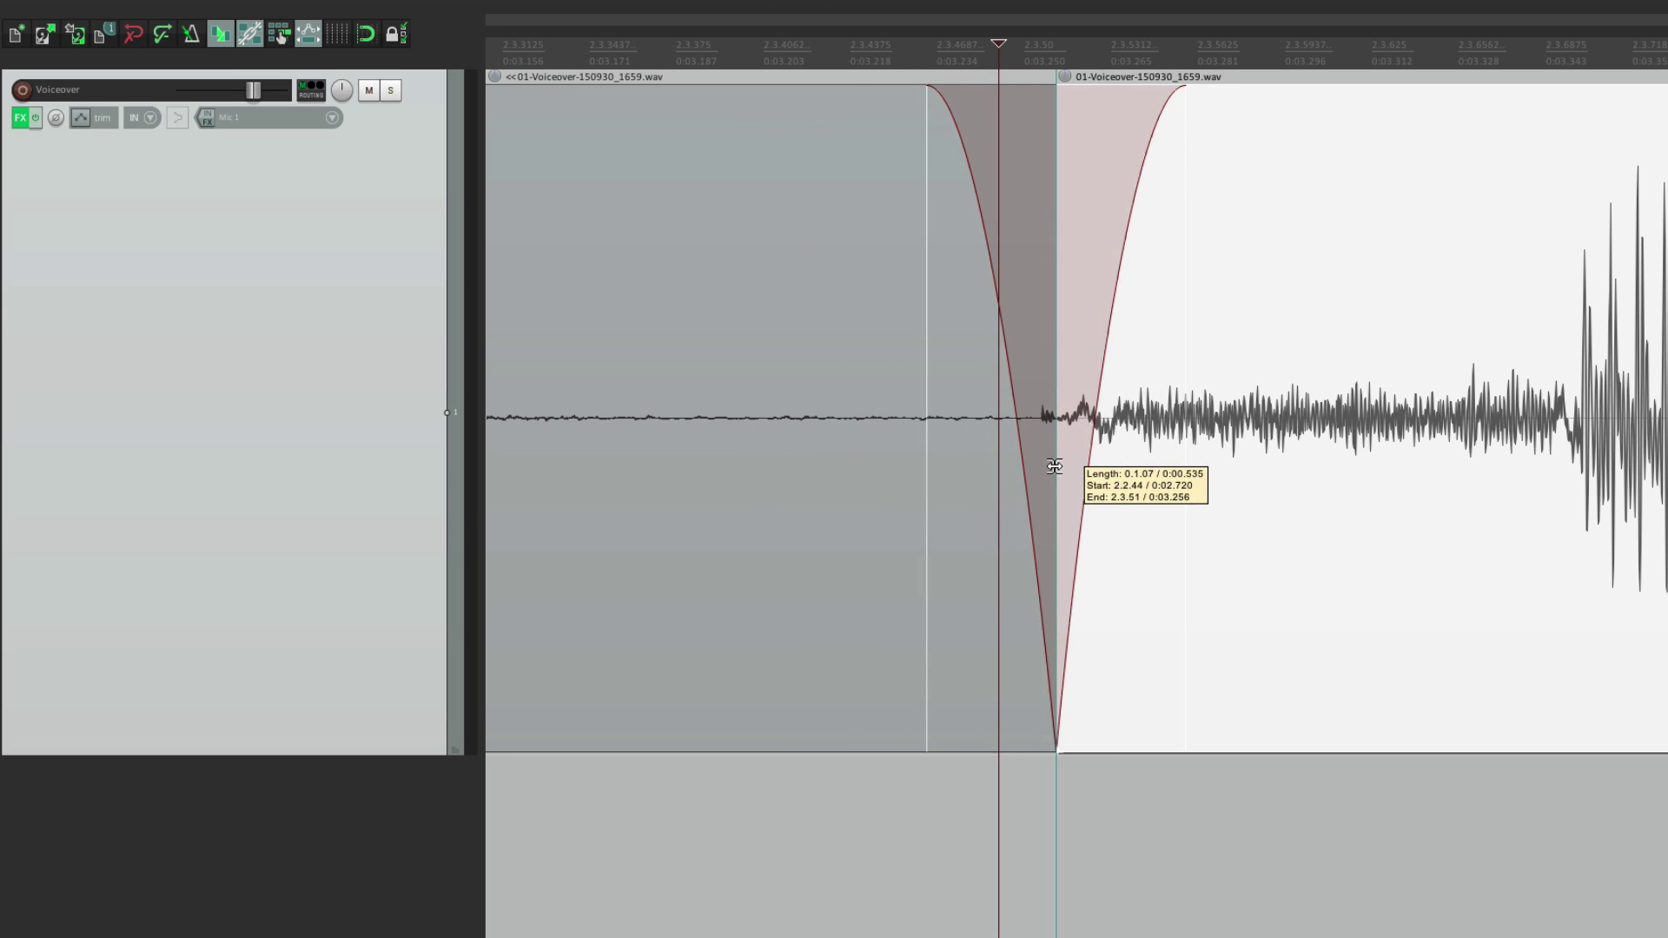
pyautogui.moveTo(1054, 467); pyautogui.dragTo(1045, 467)
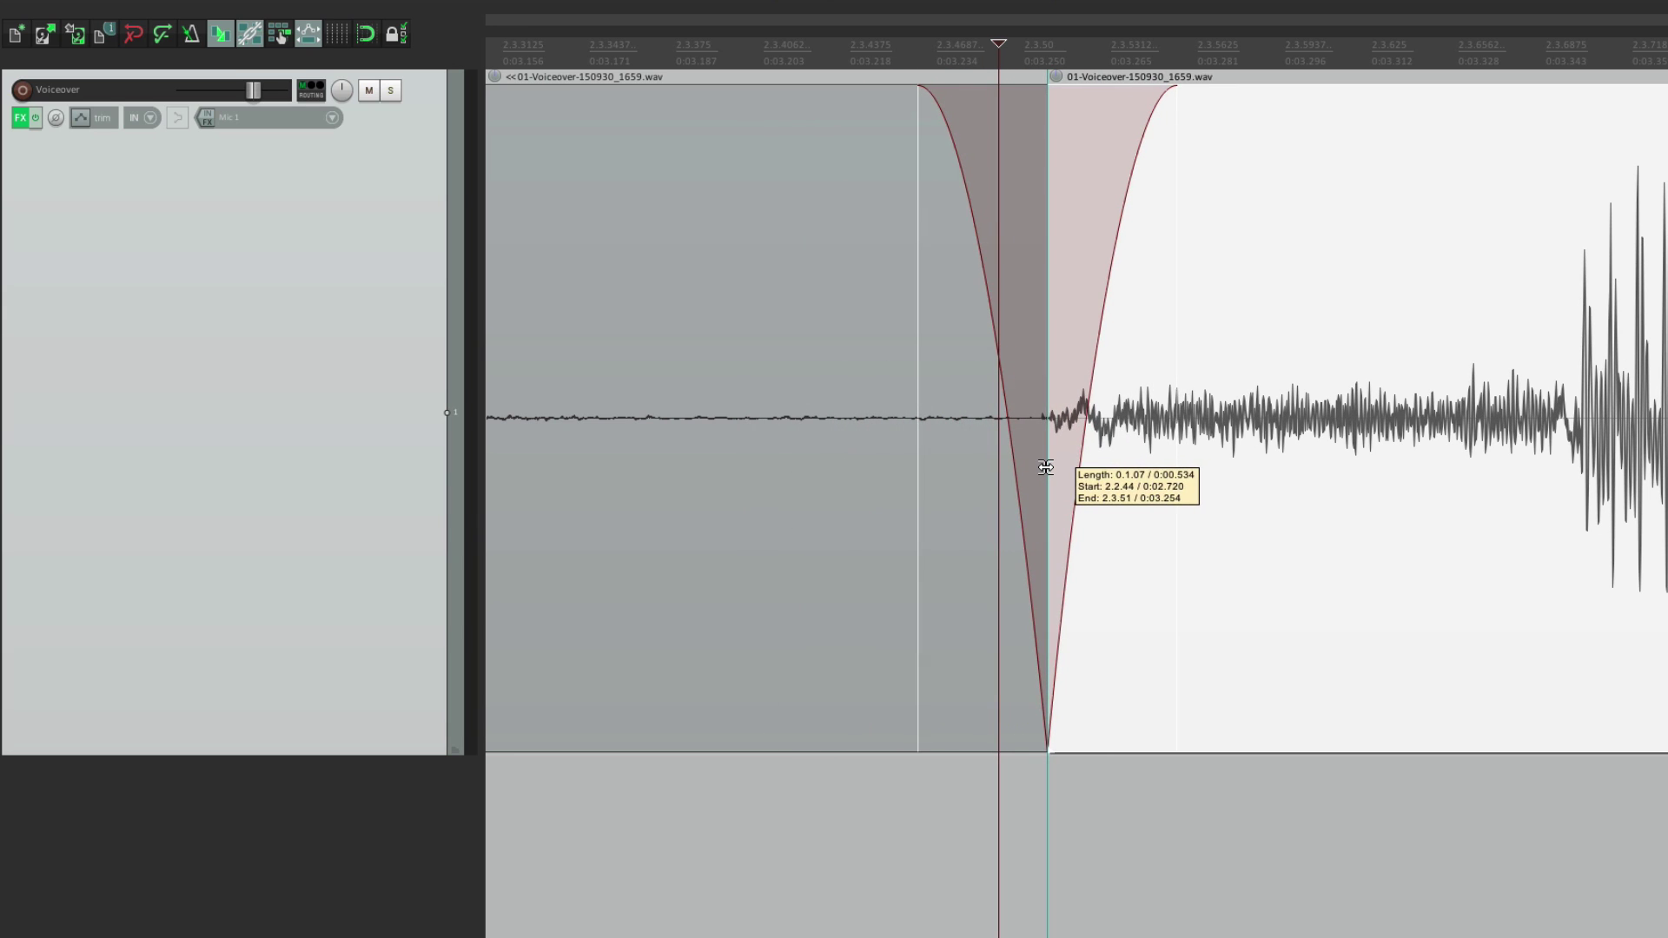
# Step: Play back the split section of the 1659 voiceover to hear the crossfade
pyautogui.scroll(-6, 1045, 468)
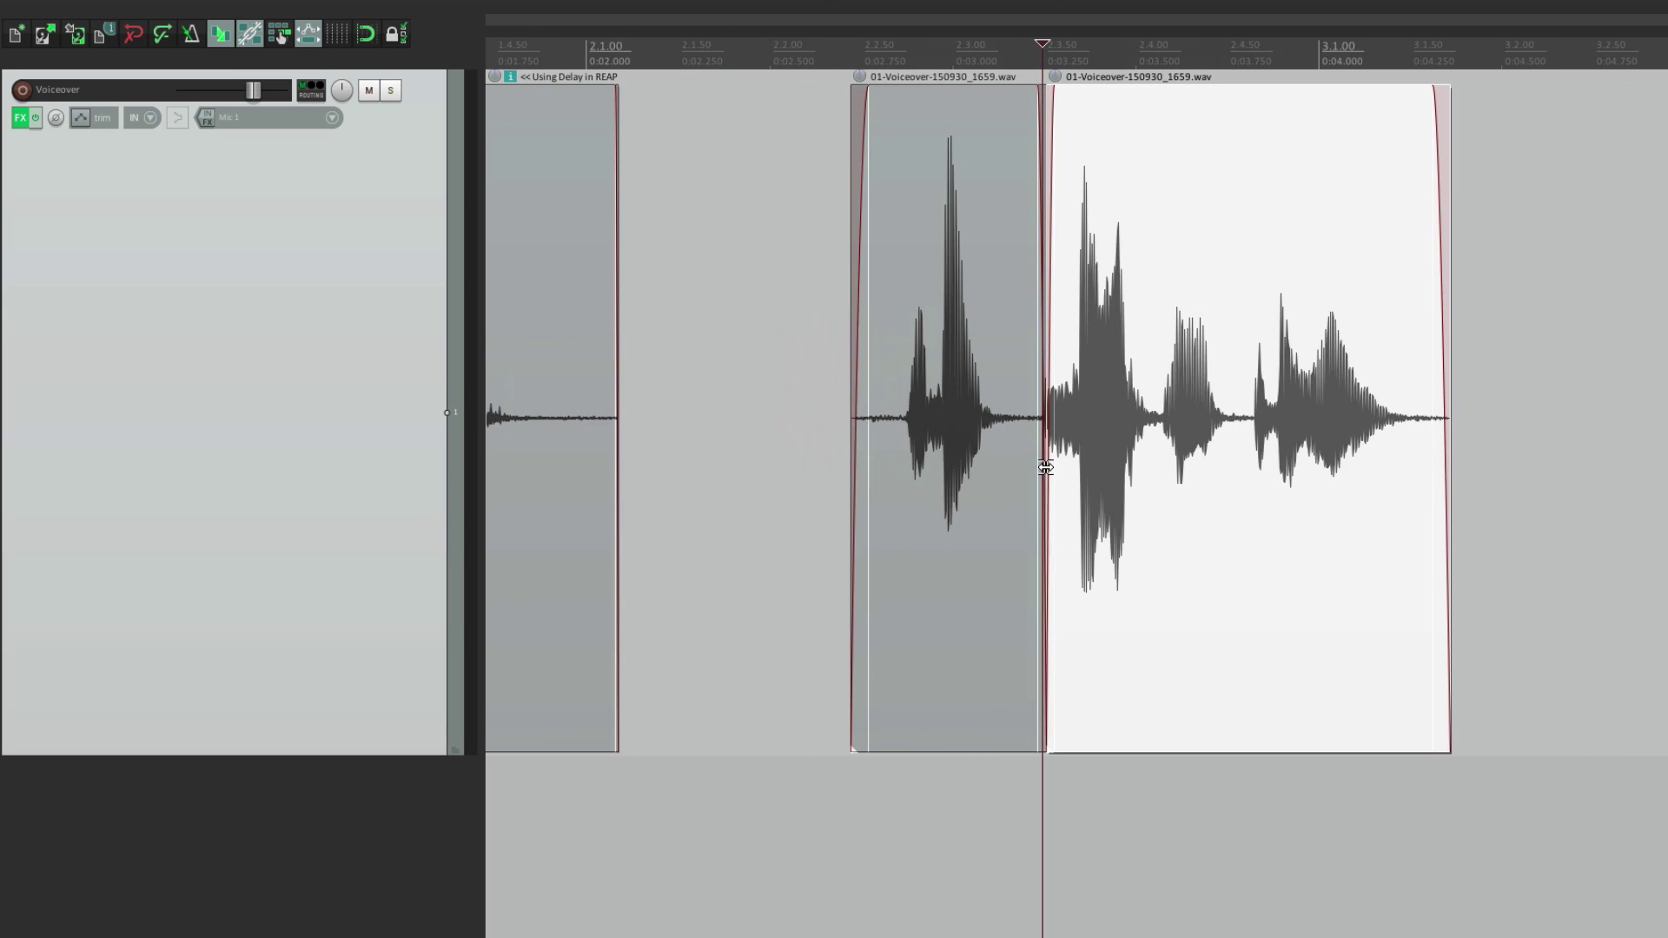
pyautogui.click(796, 480)
pyautogui.press('space')
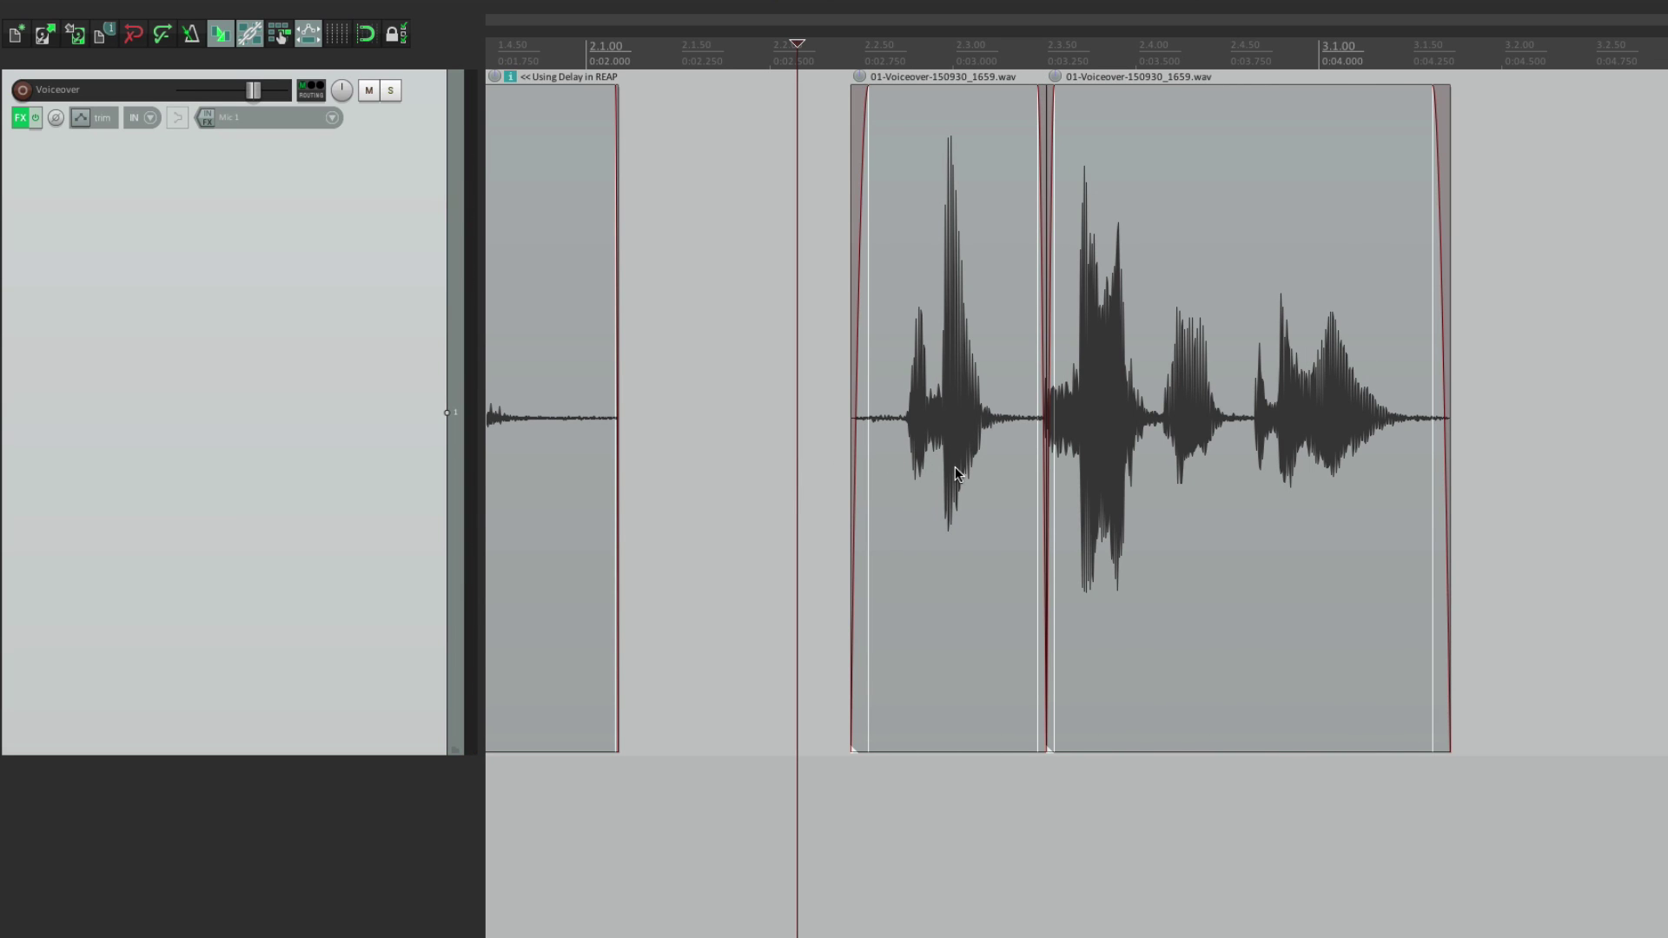
pyautogui.press('space')
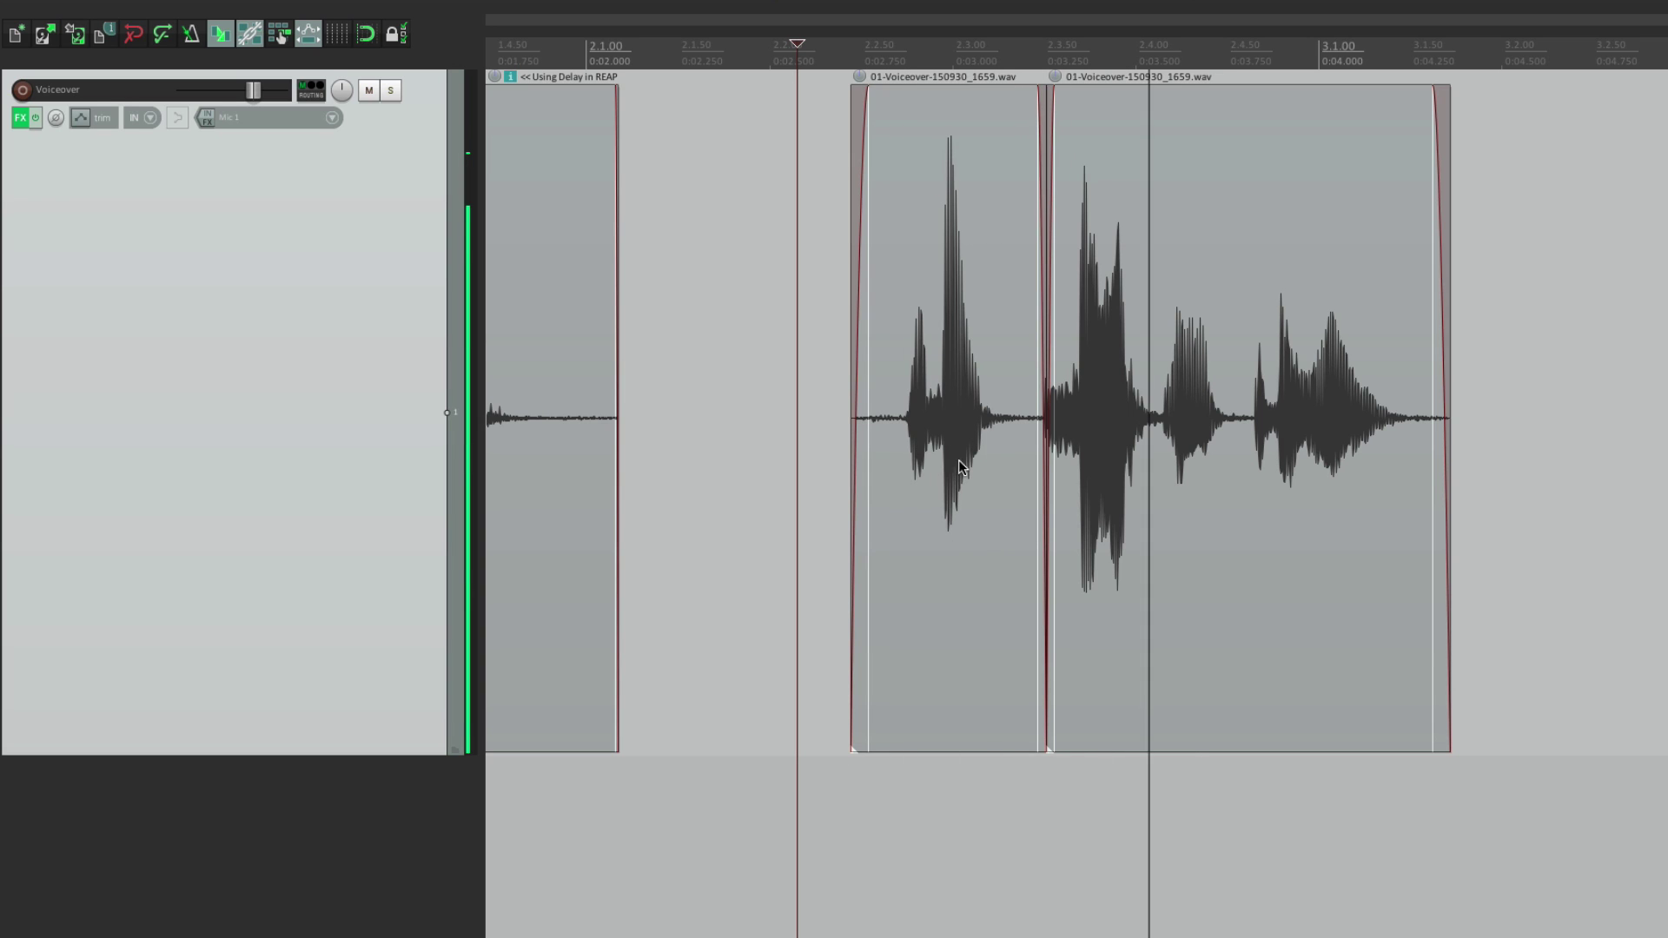
pyautogui.press('space')
# Step: Drag the crossfade left so it sits over the click
pyautogui.scroll(10, 1045, 459)
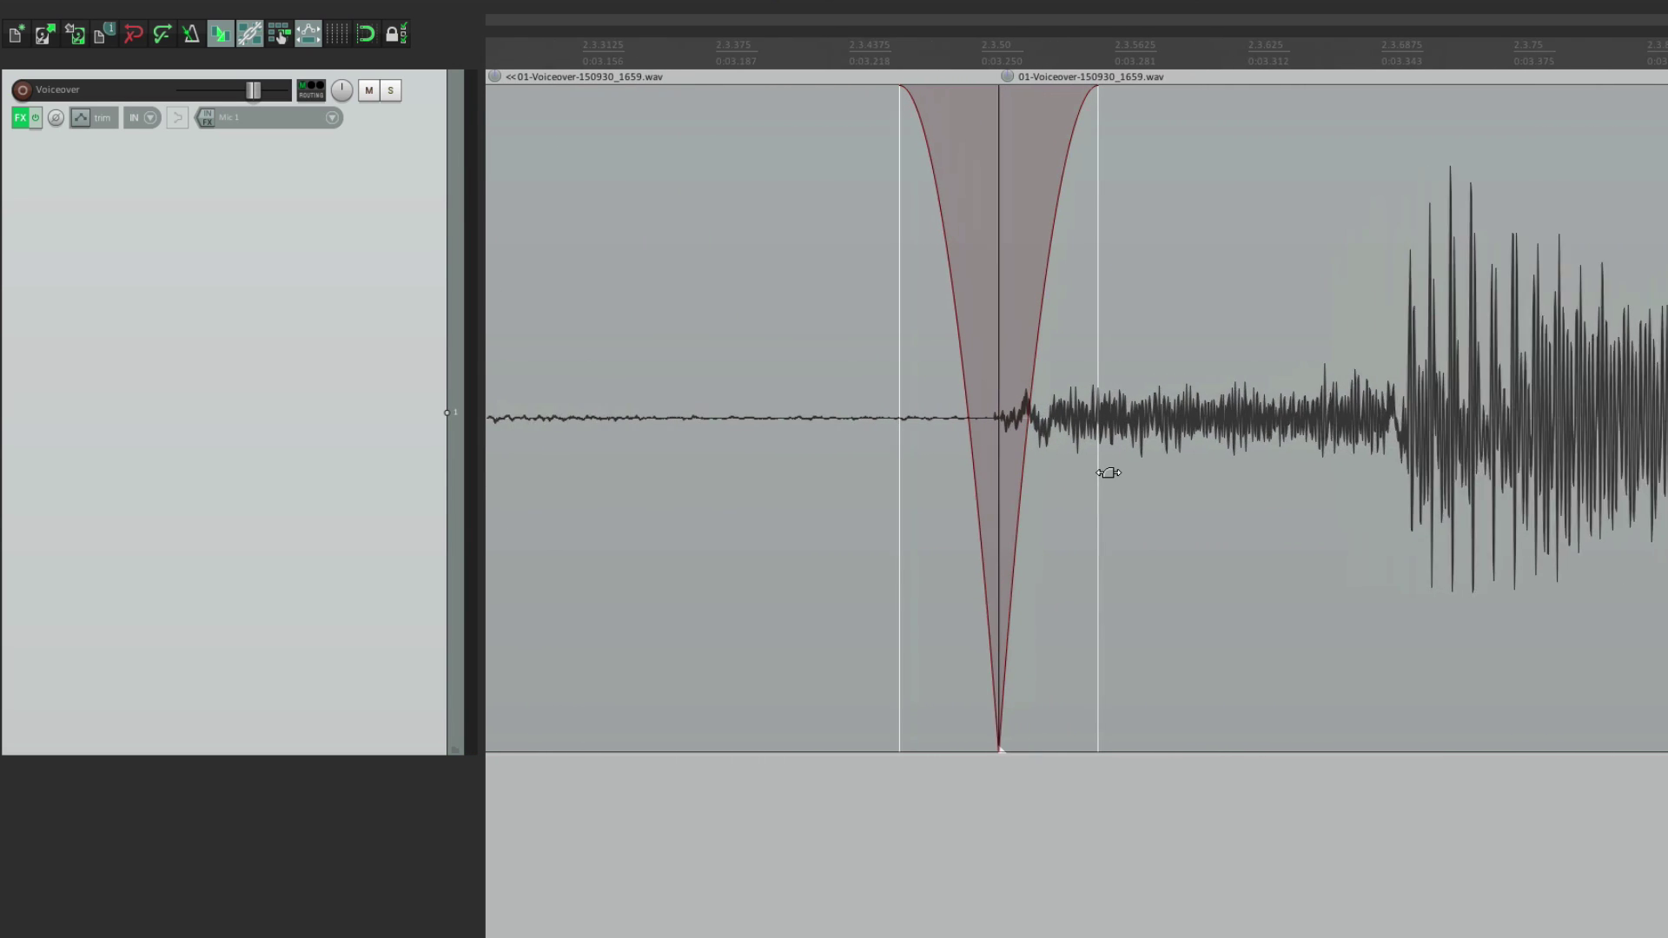
pyautogui.scroll(2, 1109, 473)
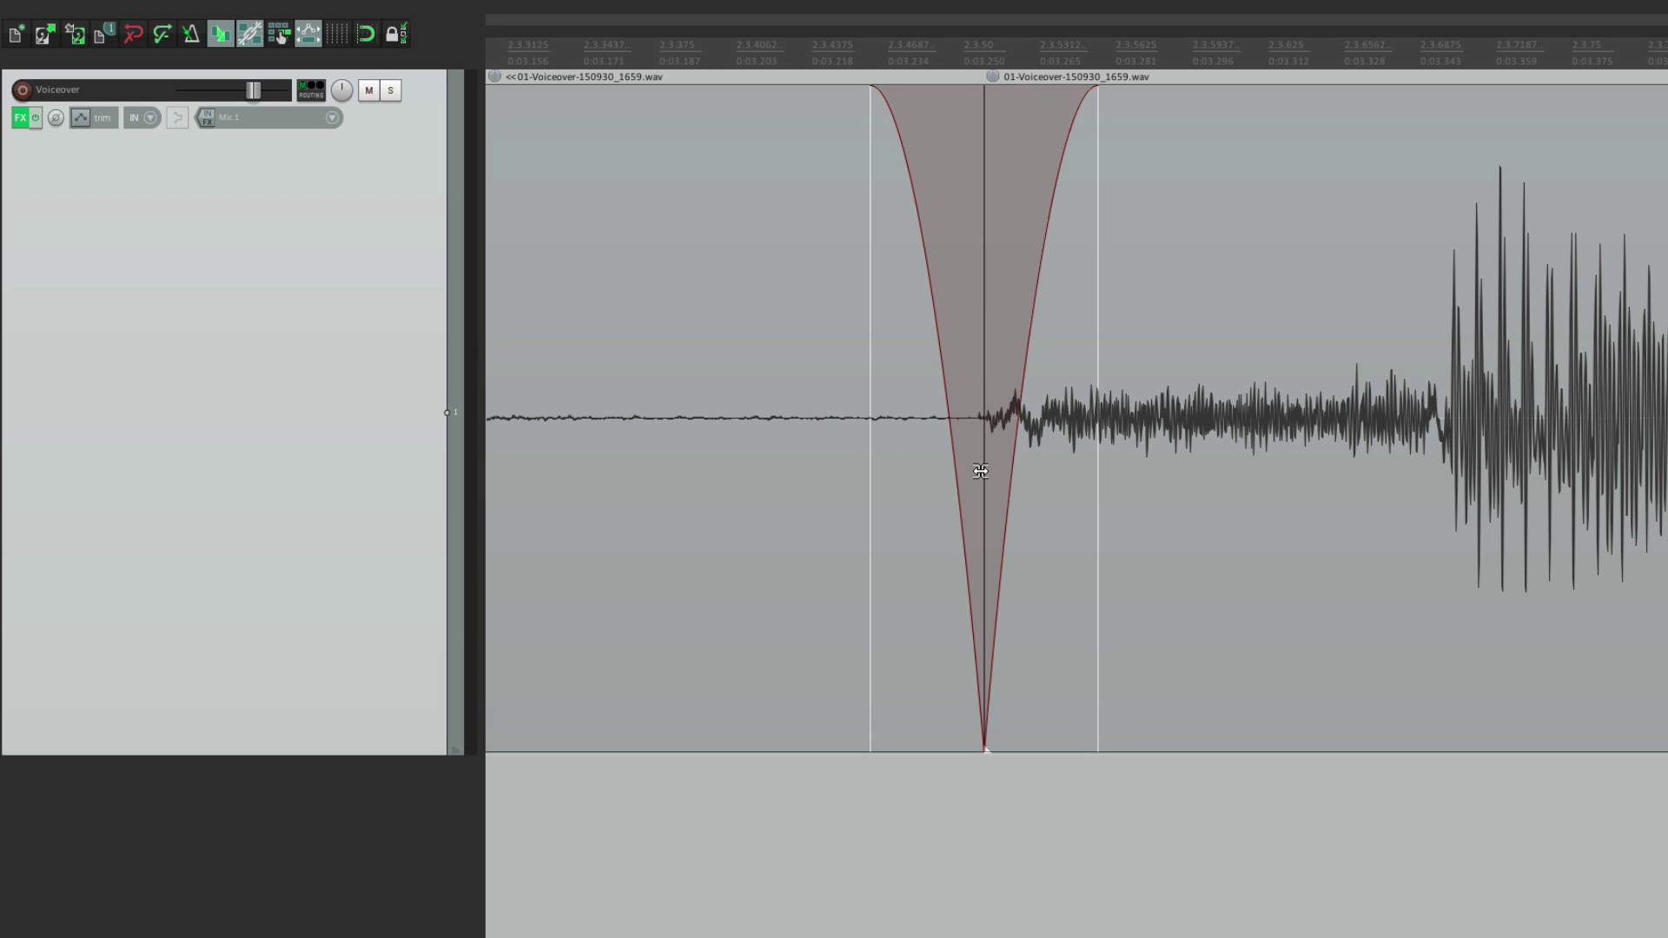
pyautogui.moveTo(980, 472); pyautogui.dragTo(961, 524)
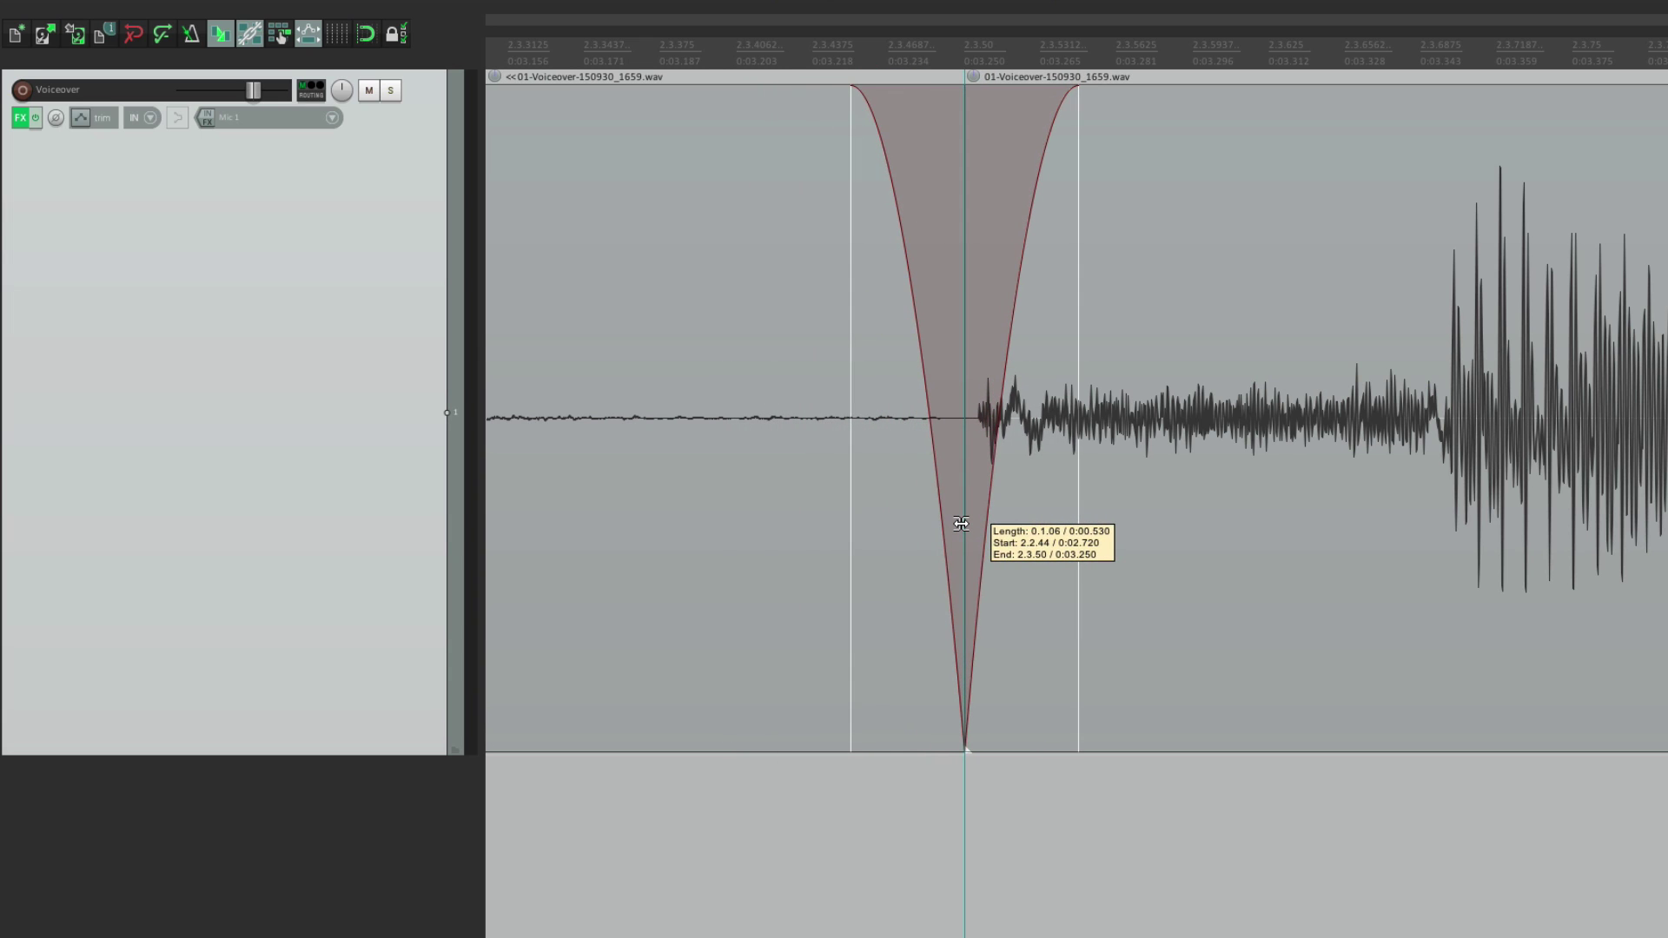
pyautogui.scroll(-8, 961, 524)
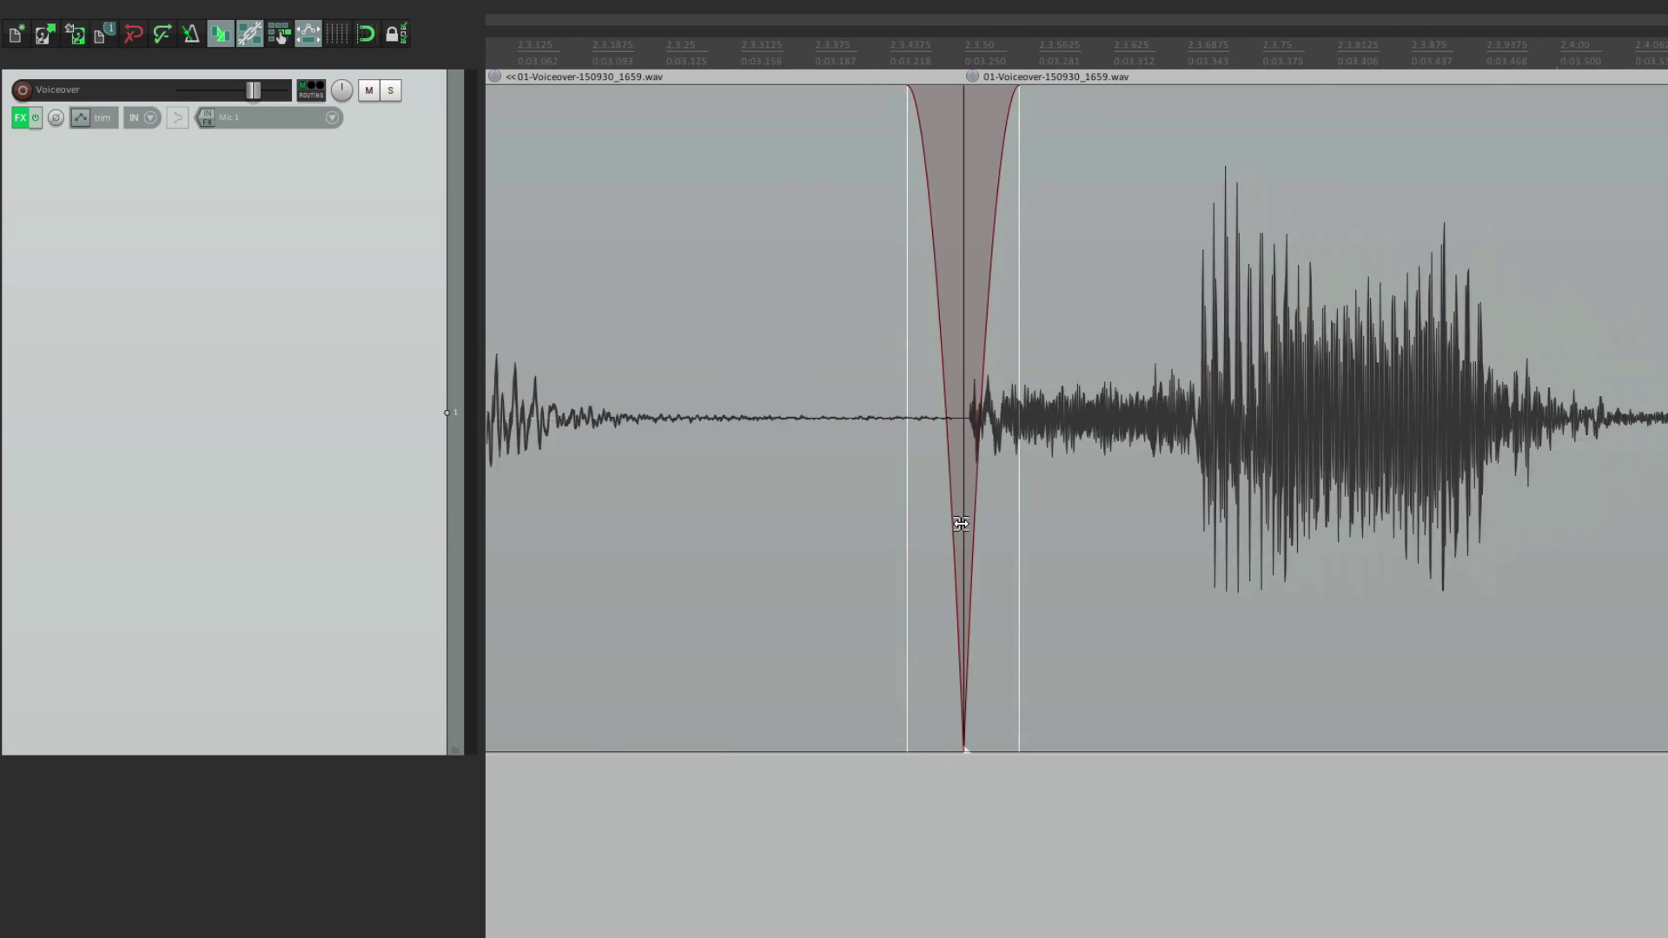
pyautogui.click(763, 459)
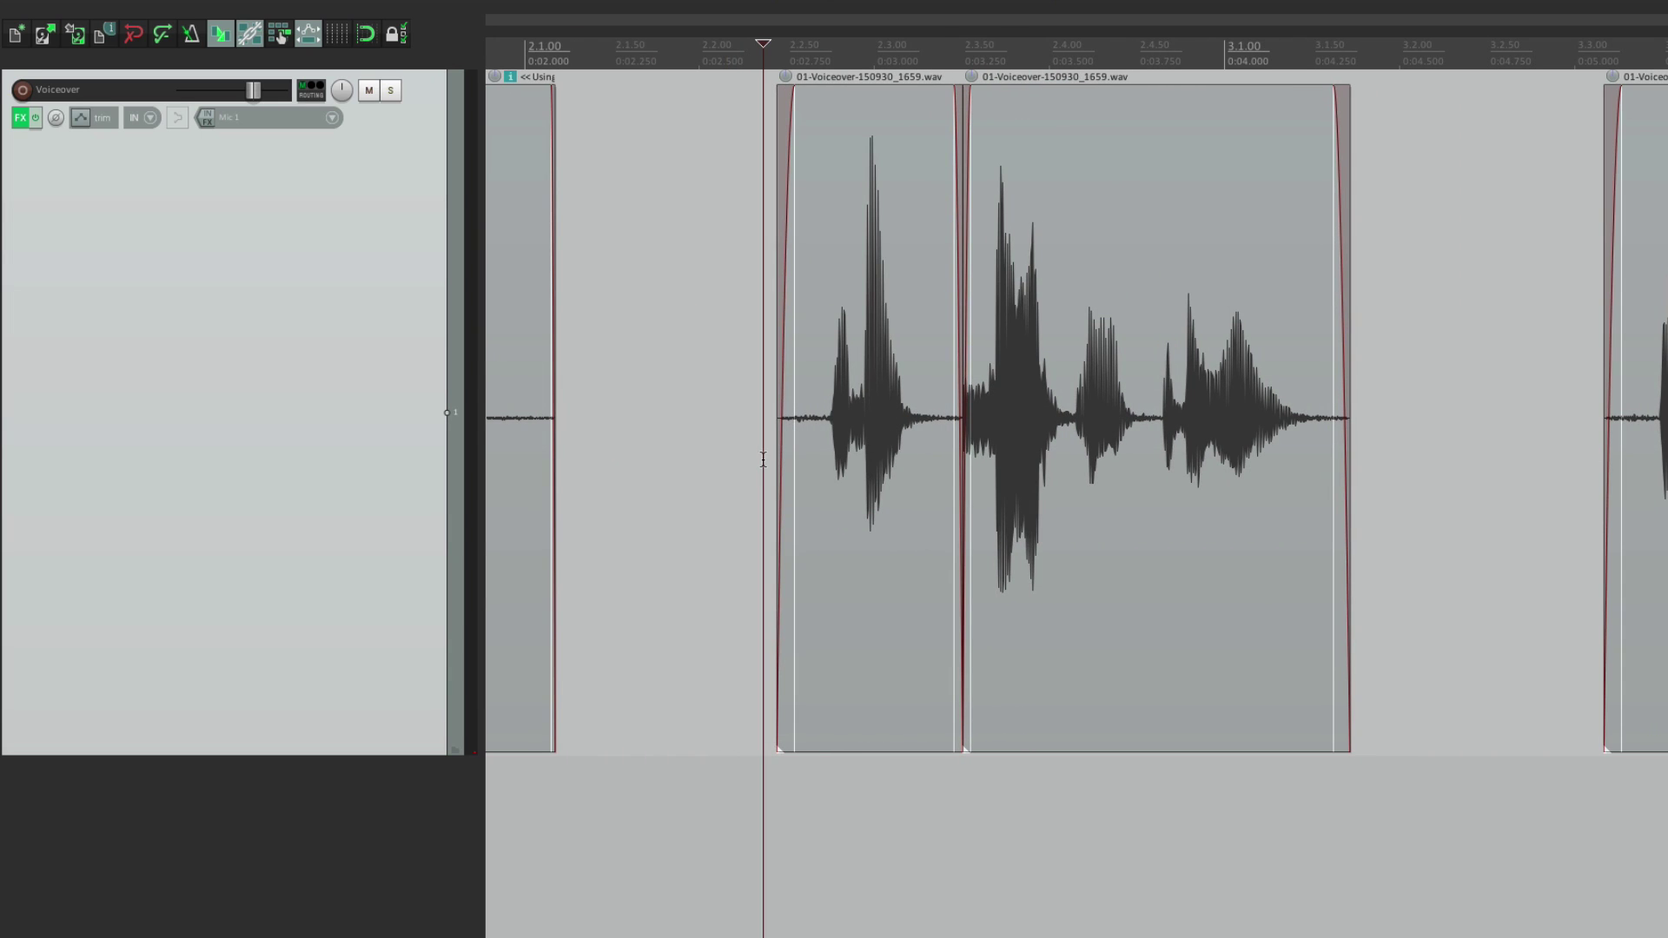
pyautogui.press('space')
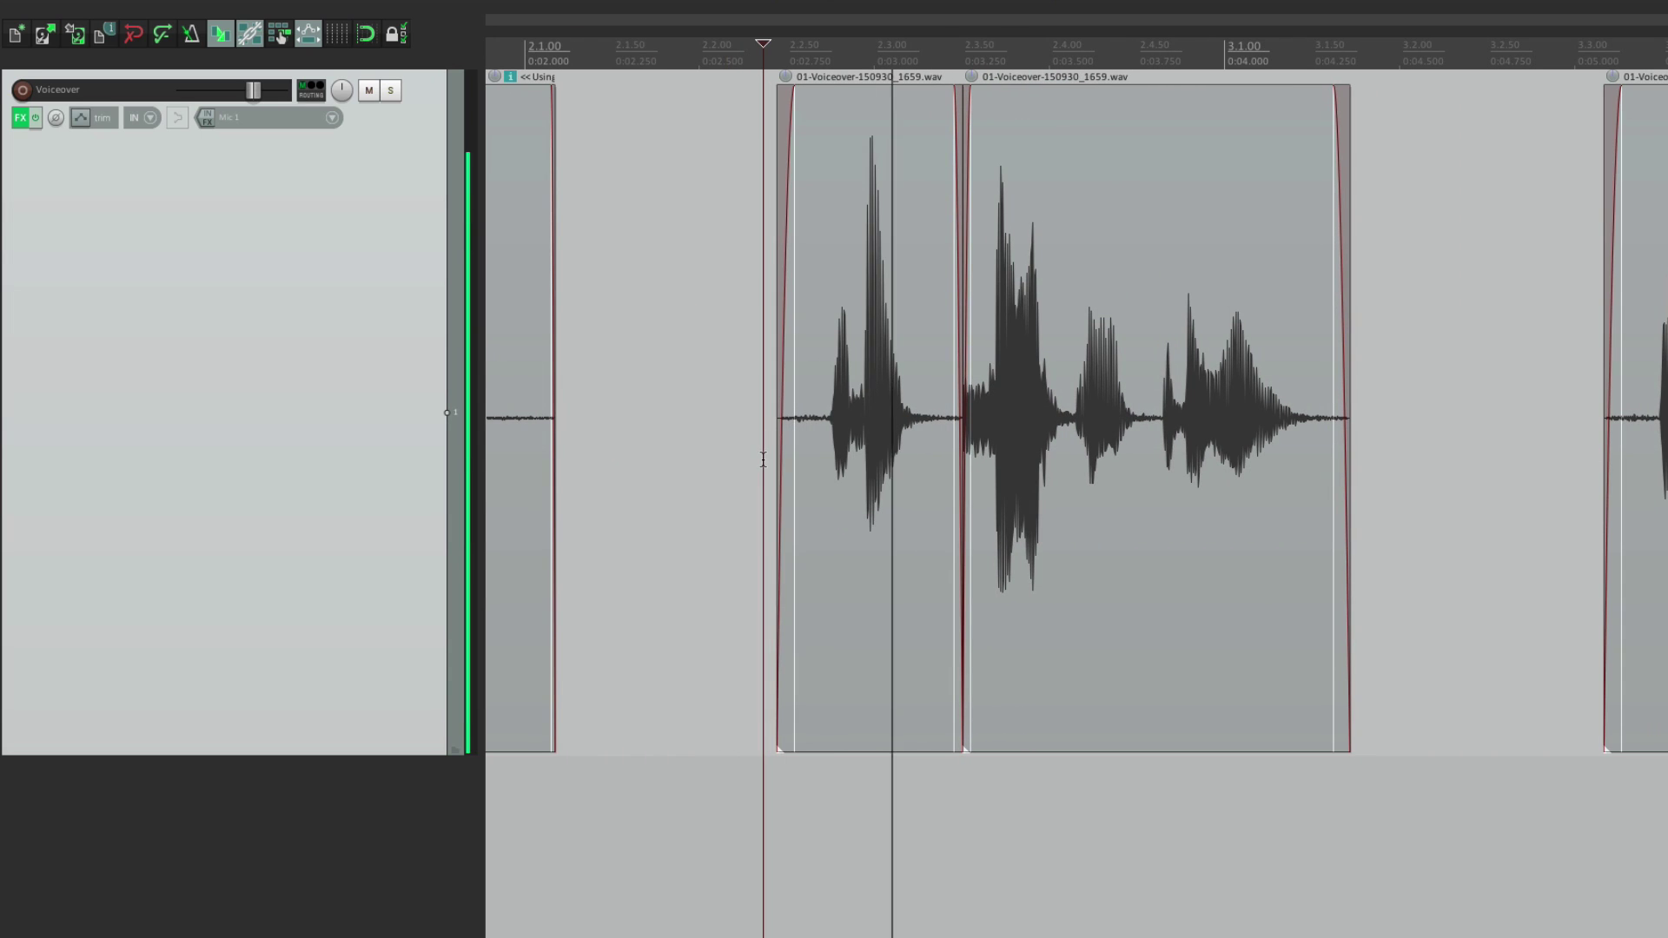
pyautogui.press('space')
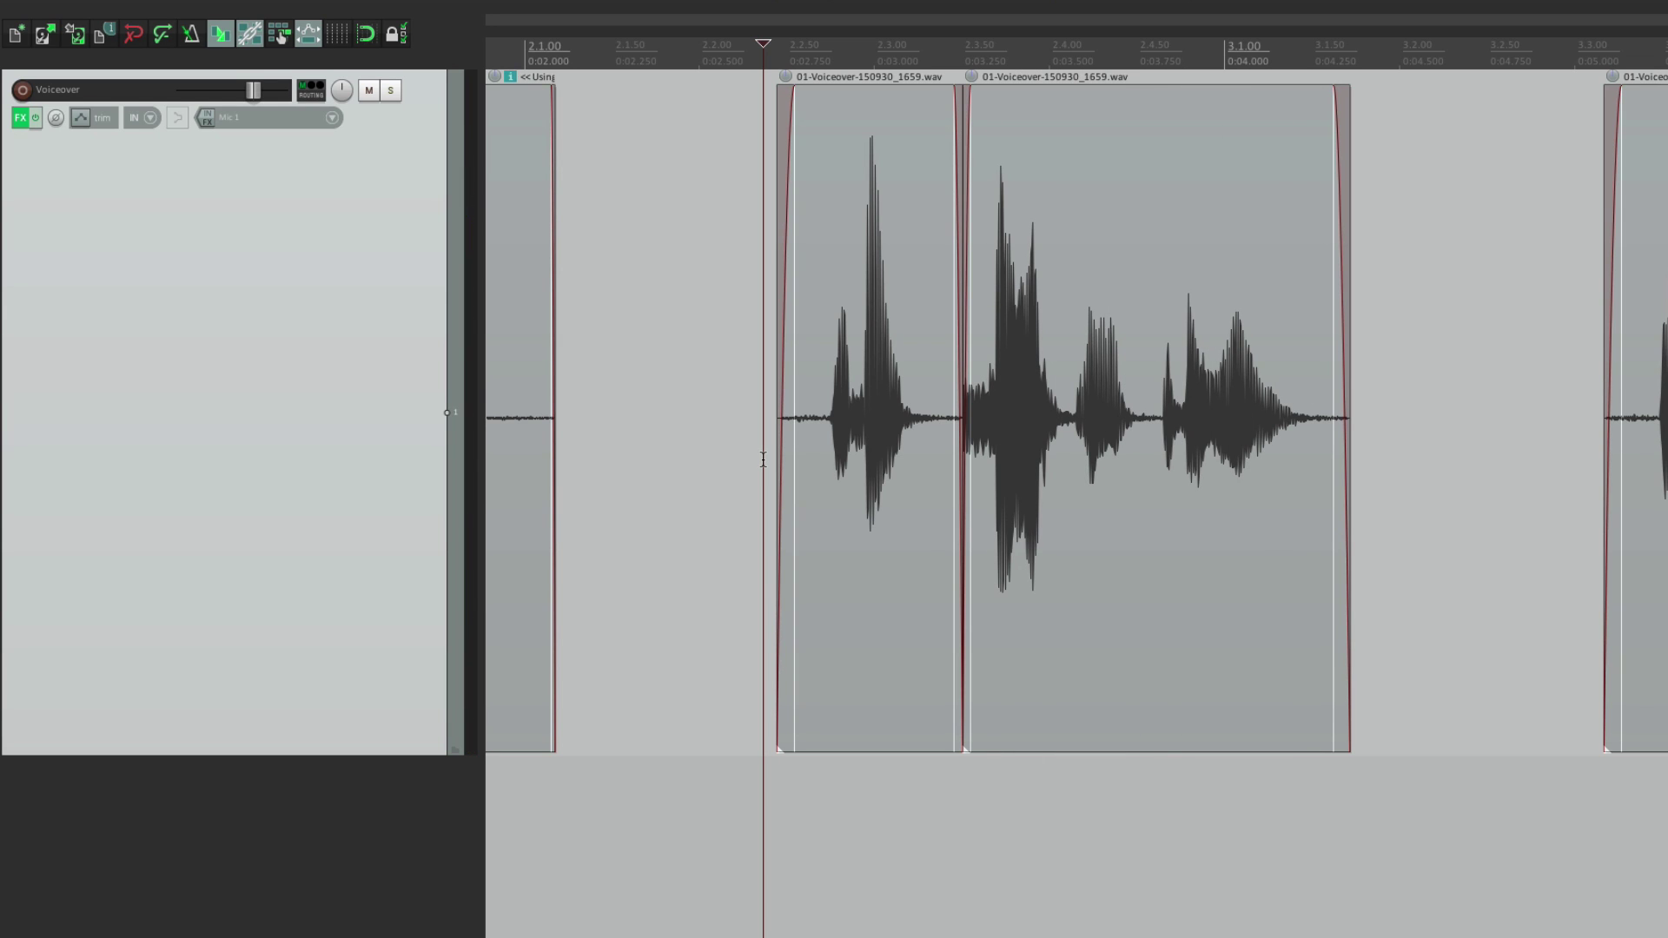
pyautogui.press('space')
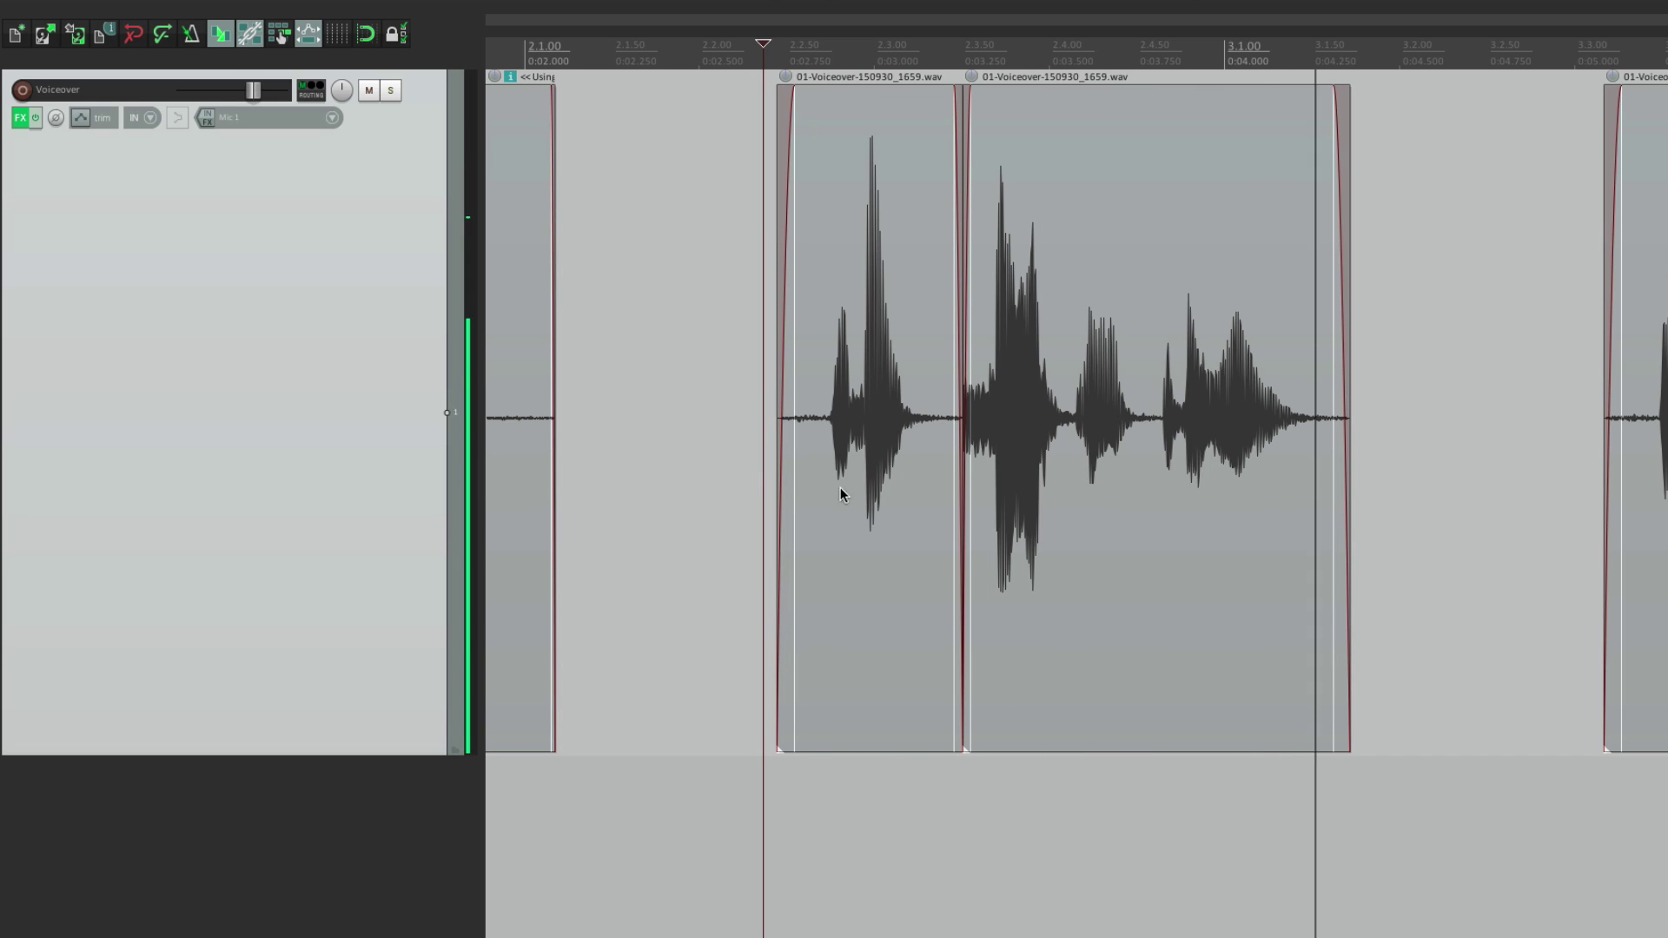
pyautogui.press('space')
pyautogui.hotkey('ctrl', 'z')
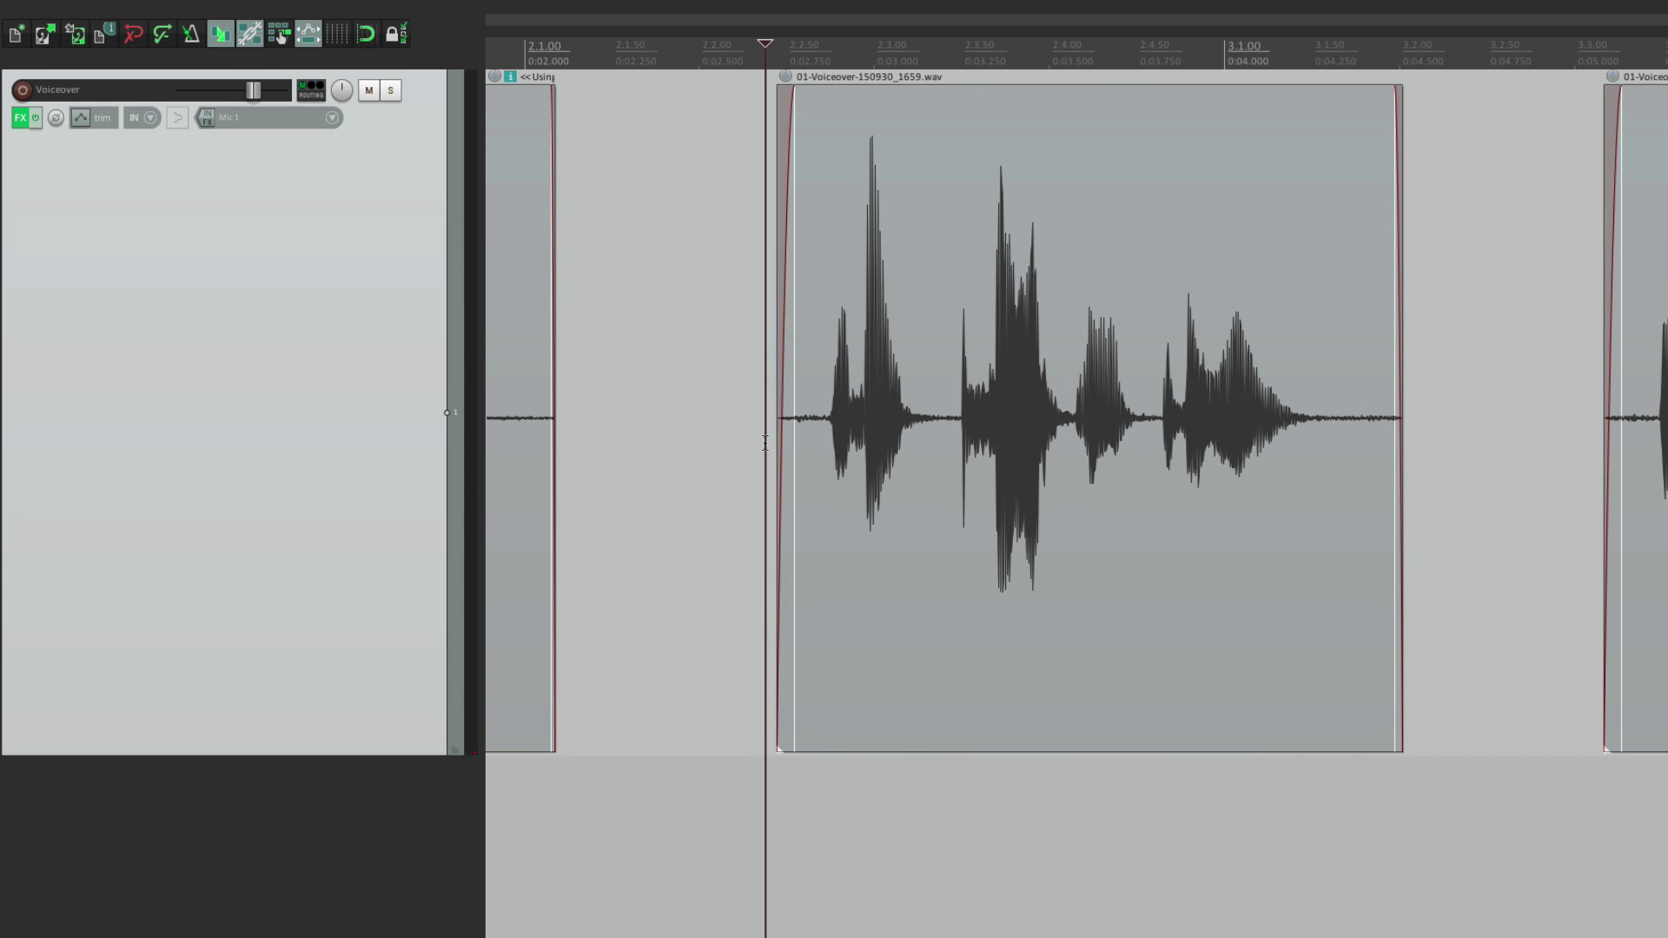
pyautogui.click(765, 443)
pyautogui.press('space')
pyautogui.press('space')
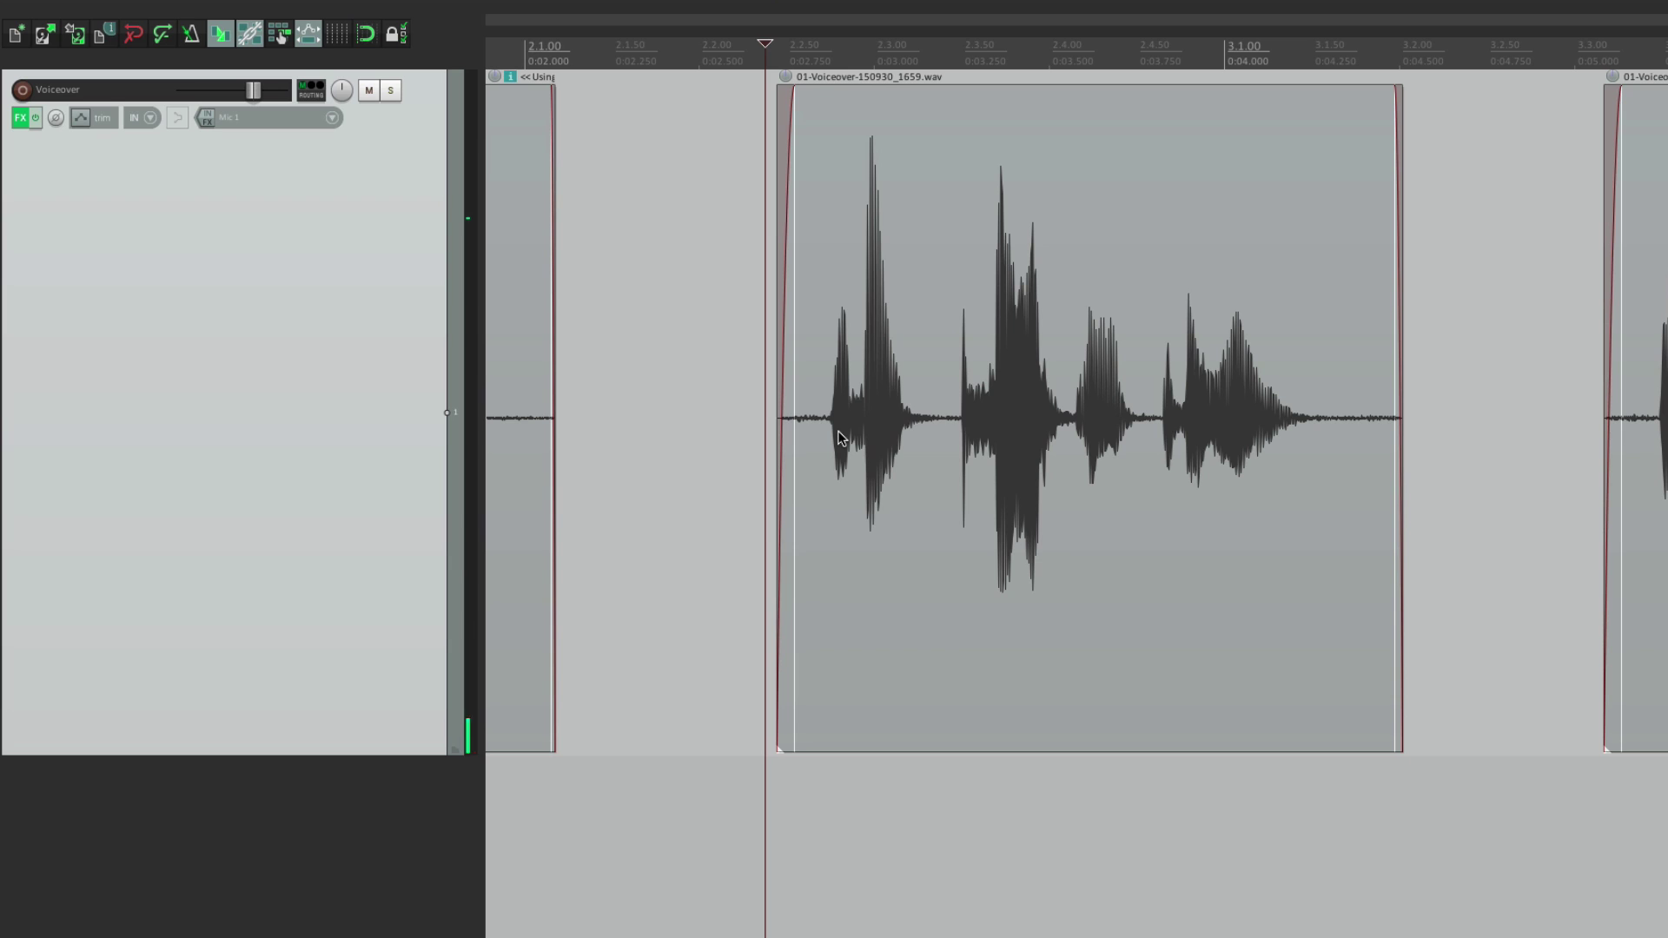
pyautogui.hotkey('ctrl', 'shift', 'z')
pyautogui.press('space')
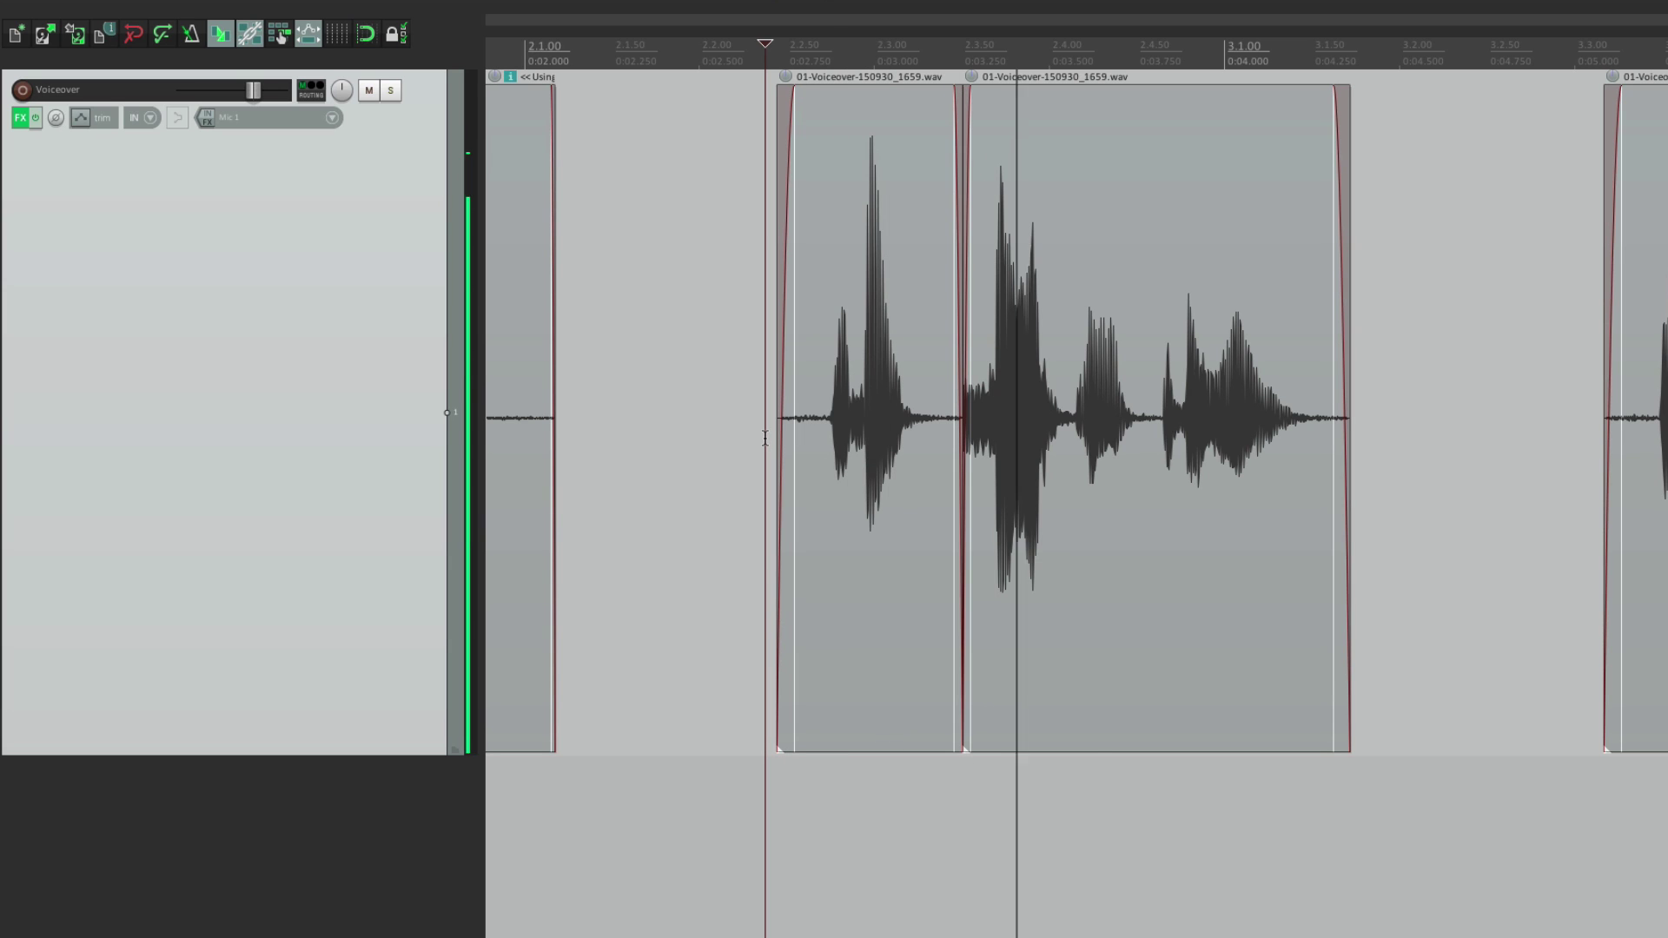
# Step: Play the 1657-01 voiceover item from its start to find the click
pyautogui.hscroll(10, 852, 450)
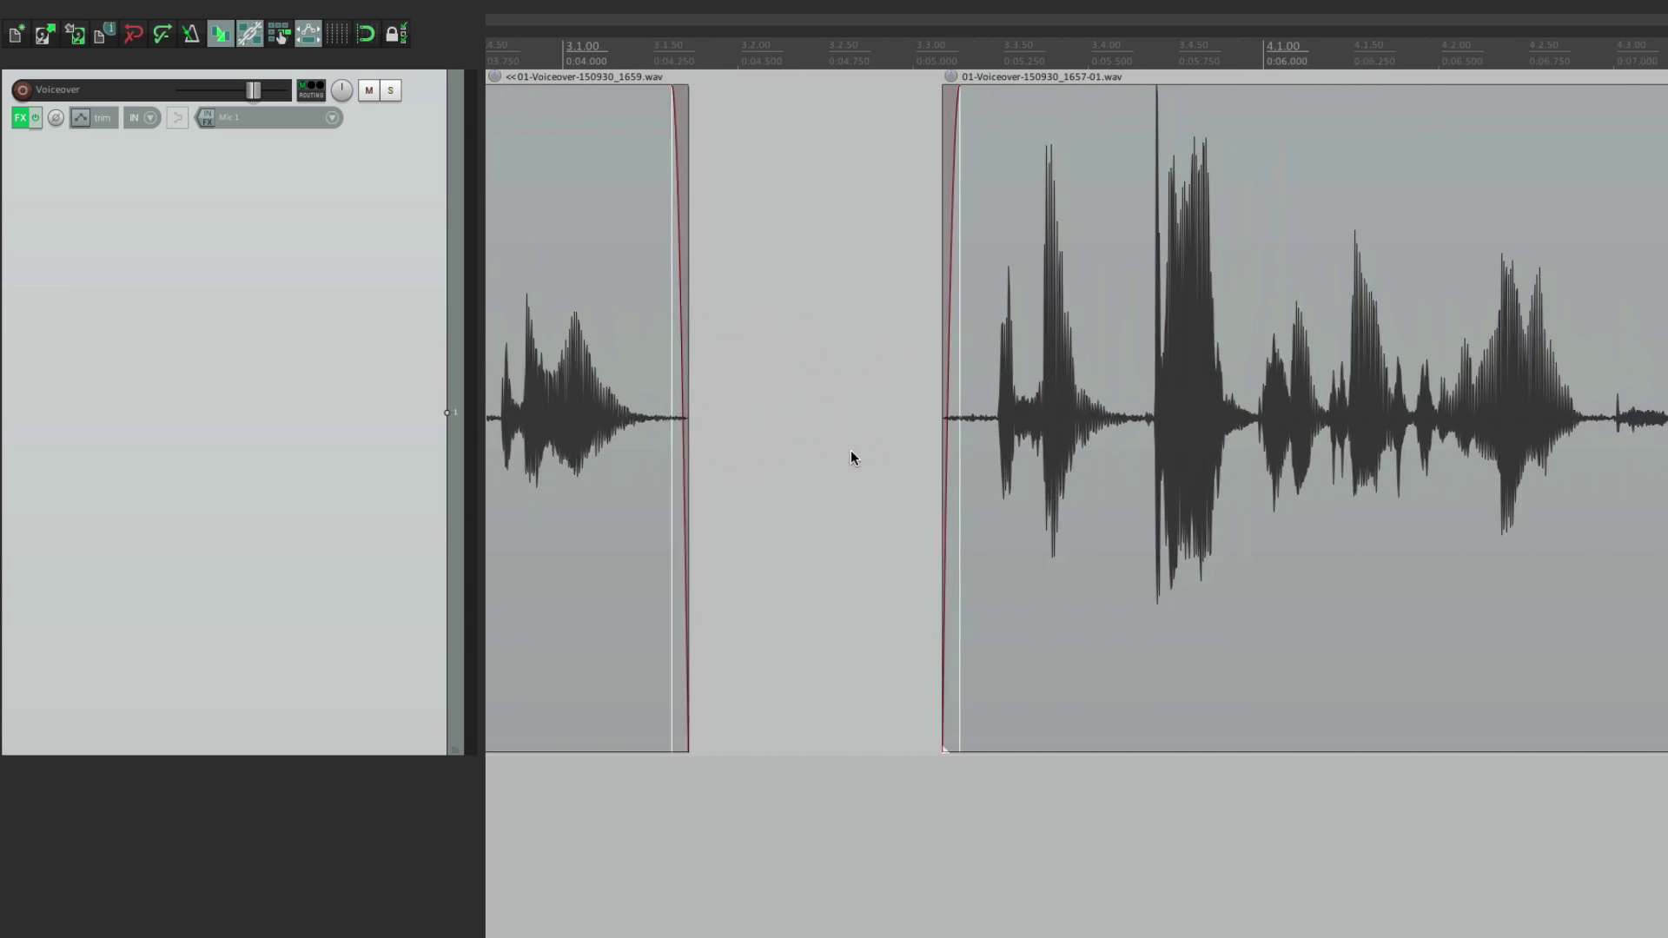
pyautogui.click(821, 391)
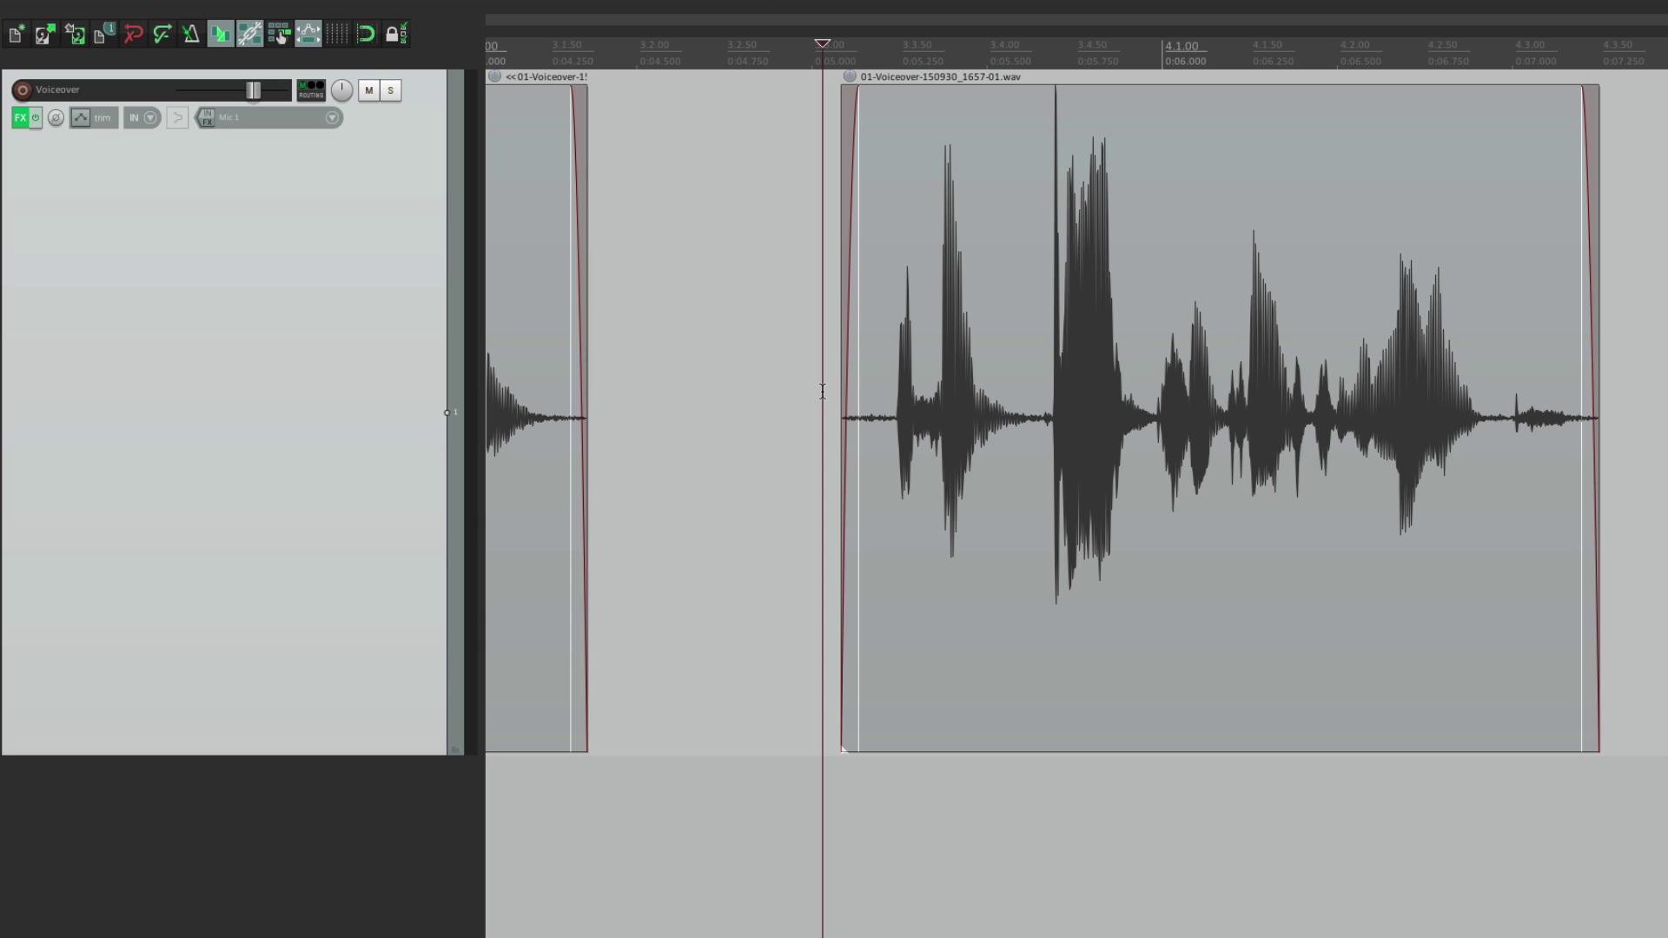
pyautogui.press('space')
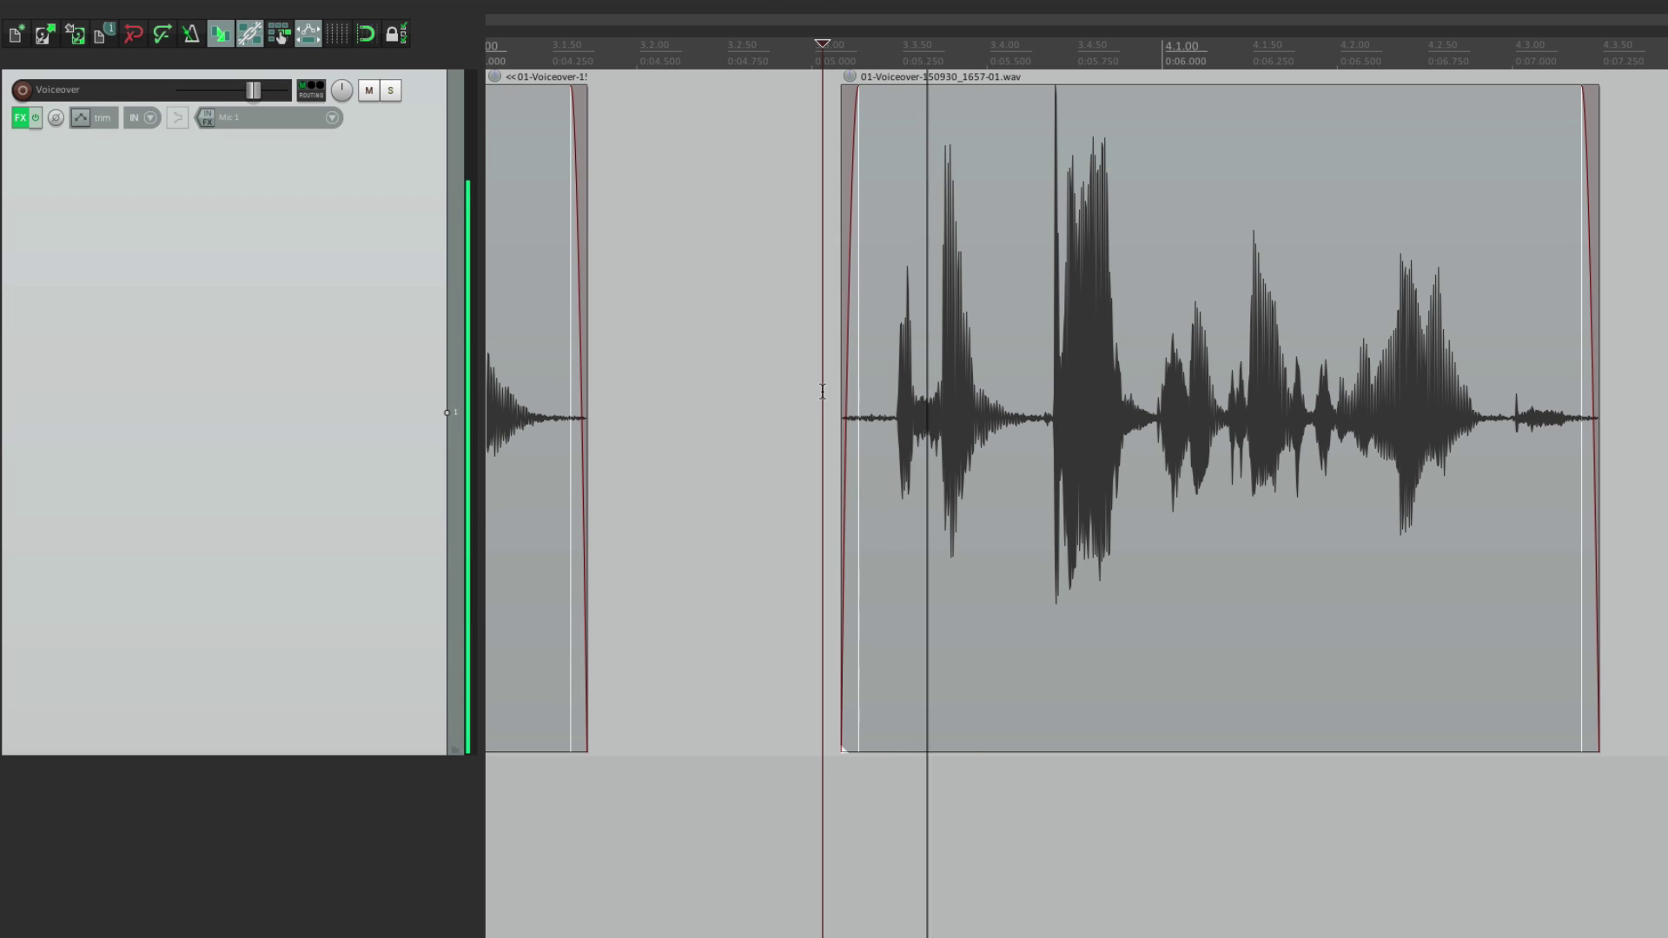
pyautogui.press('space')
pyautogui.press('space')
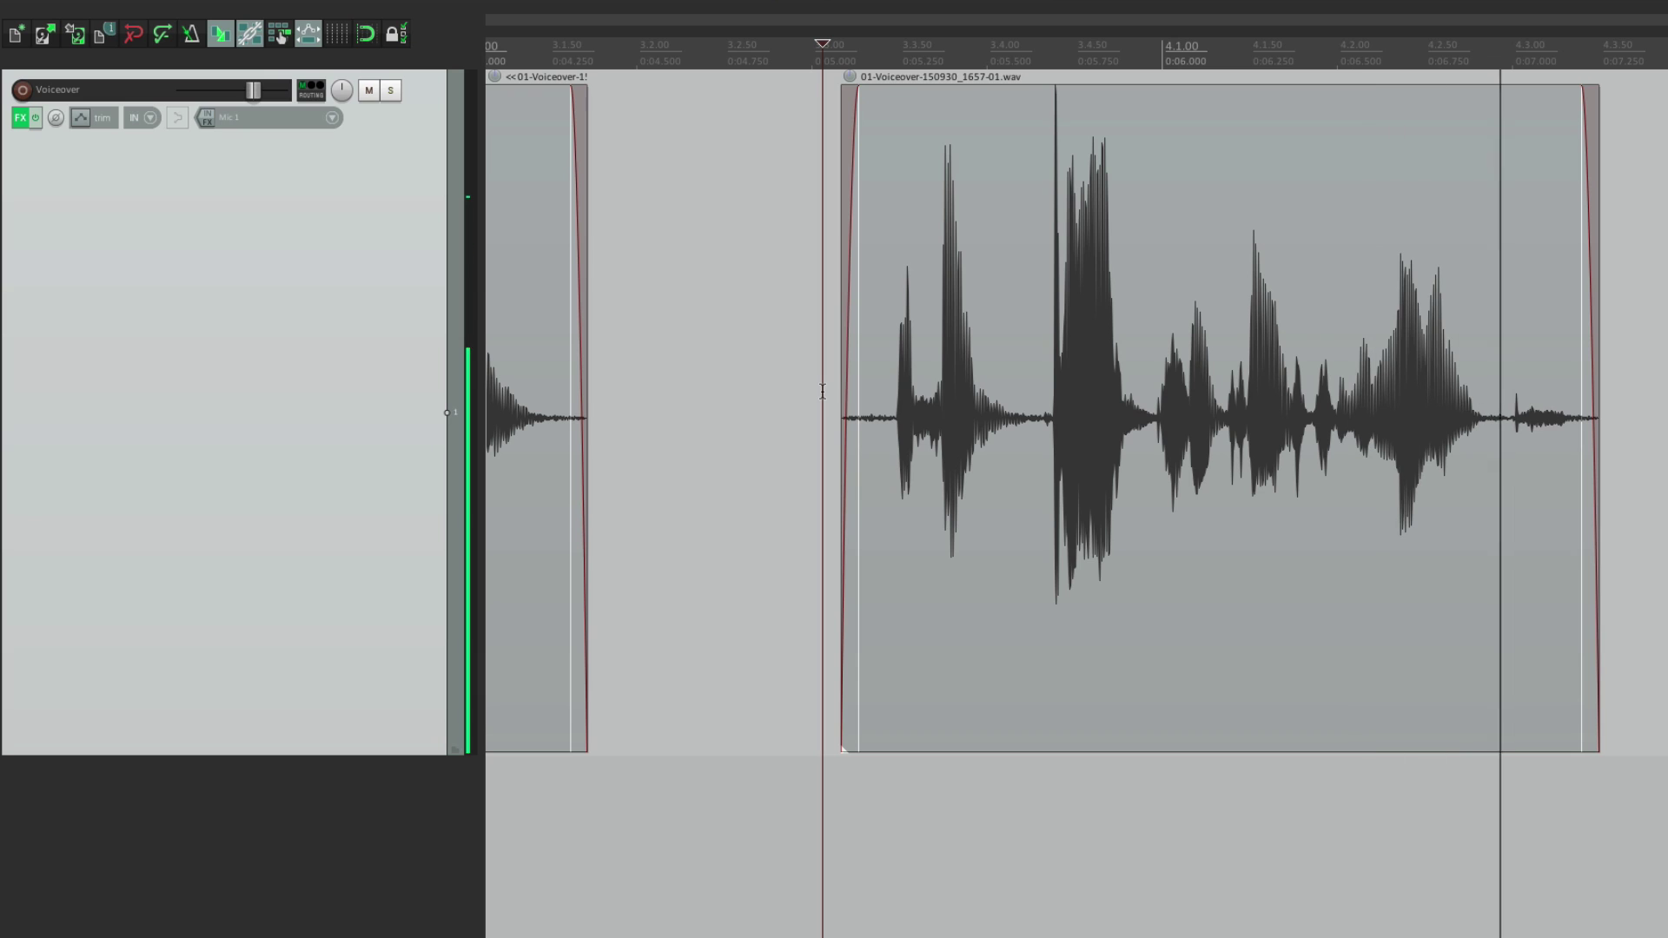
pyautogui.press('space')
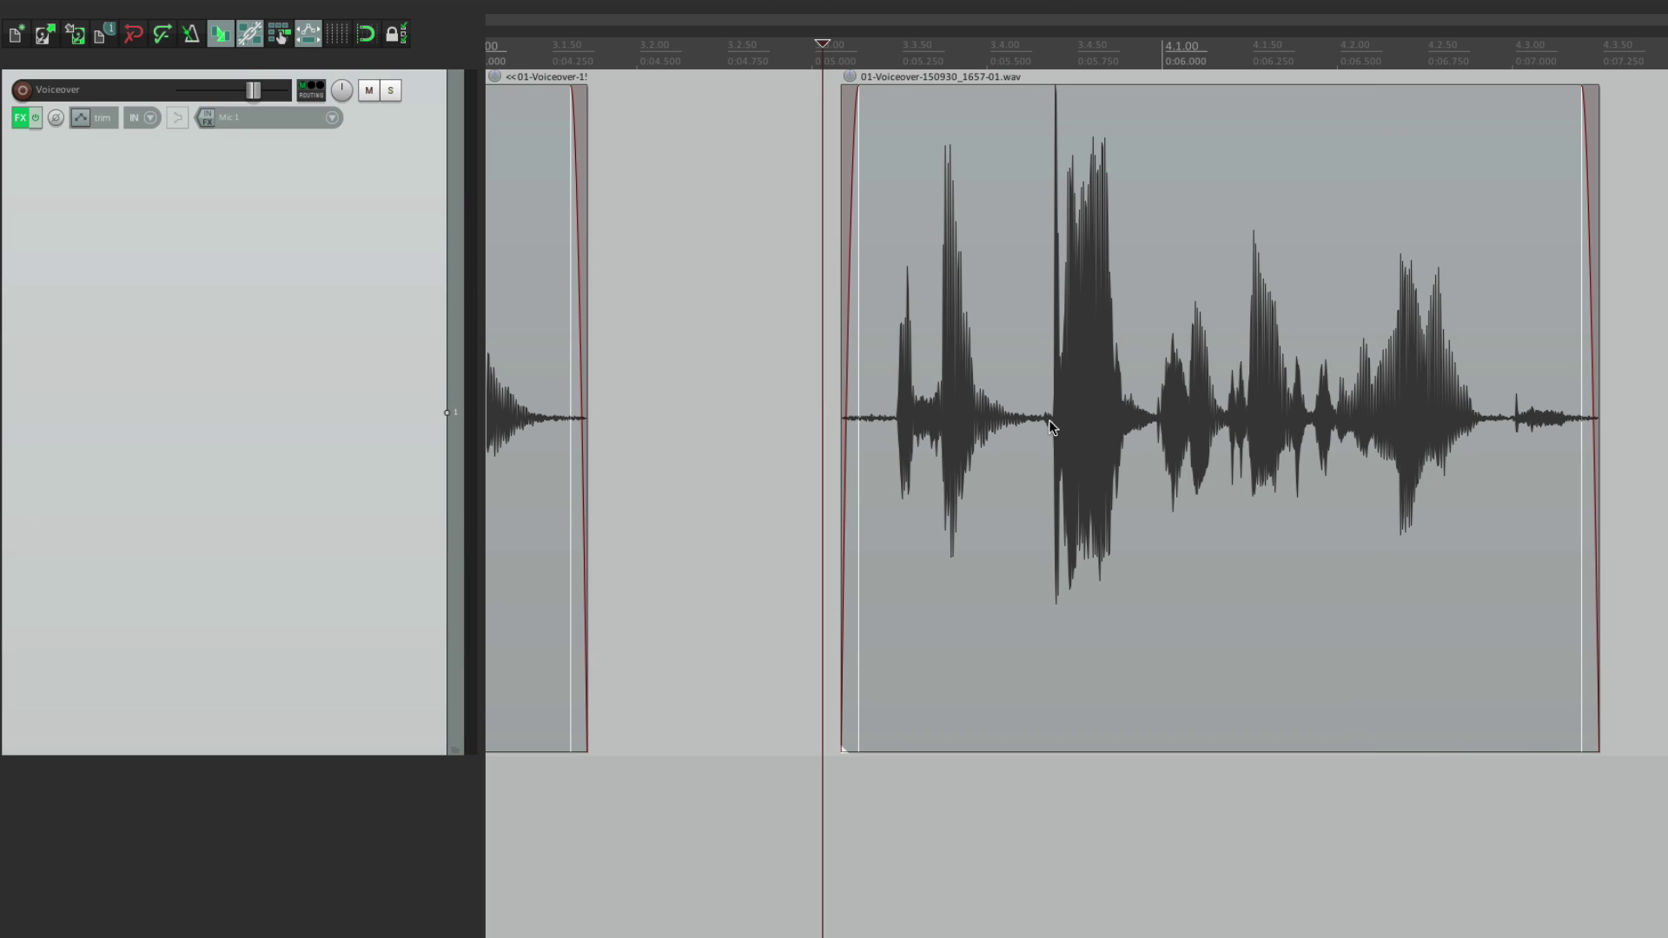
pyautogui.scroll(6, 1070, 462)
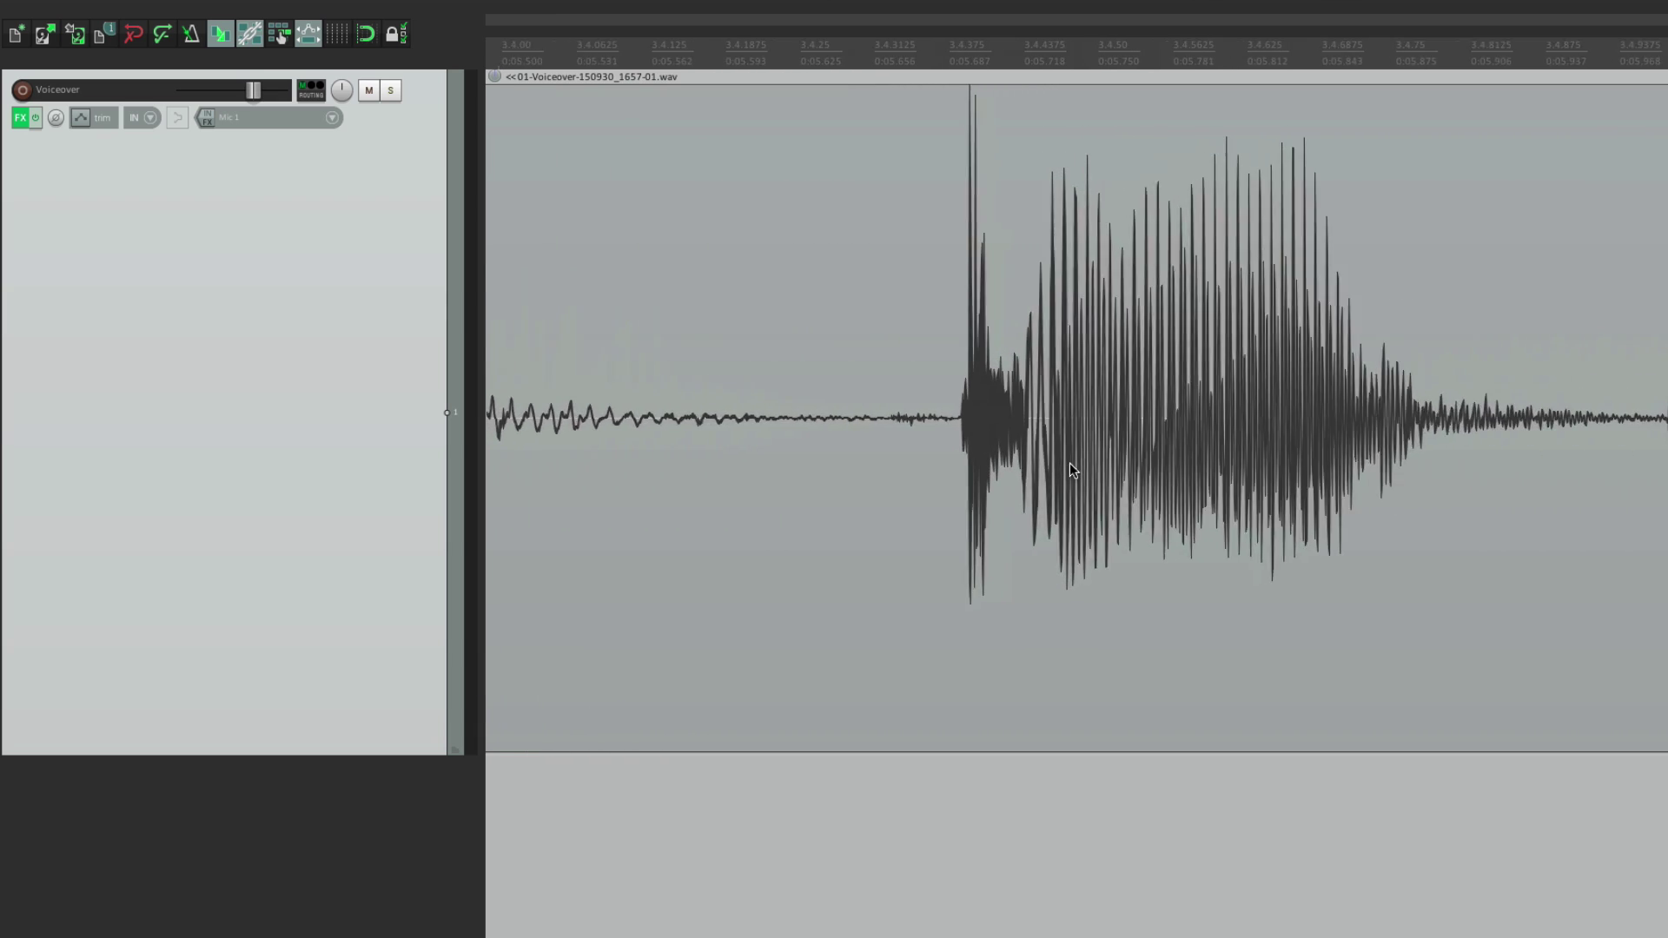
# Step: Split the item just before the click onset and shift the split slightly later
pyautogui.click(935, 436)
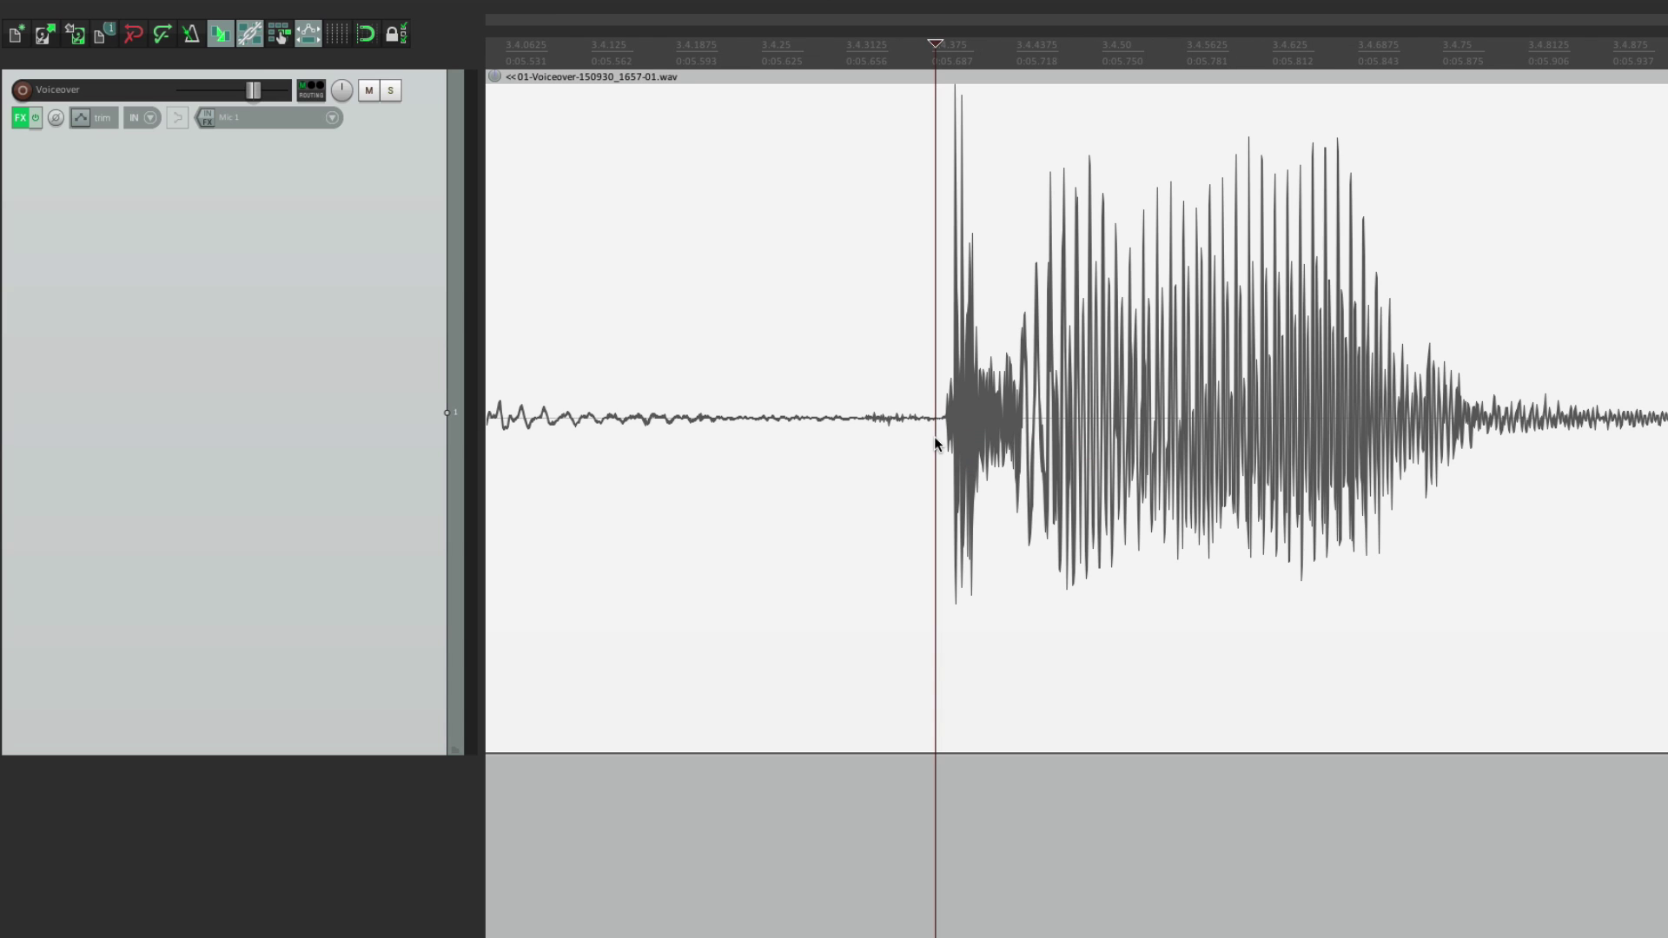
pyautogui.press('s')
pyautogui.scroll(3, 935, 437)
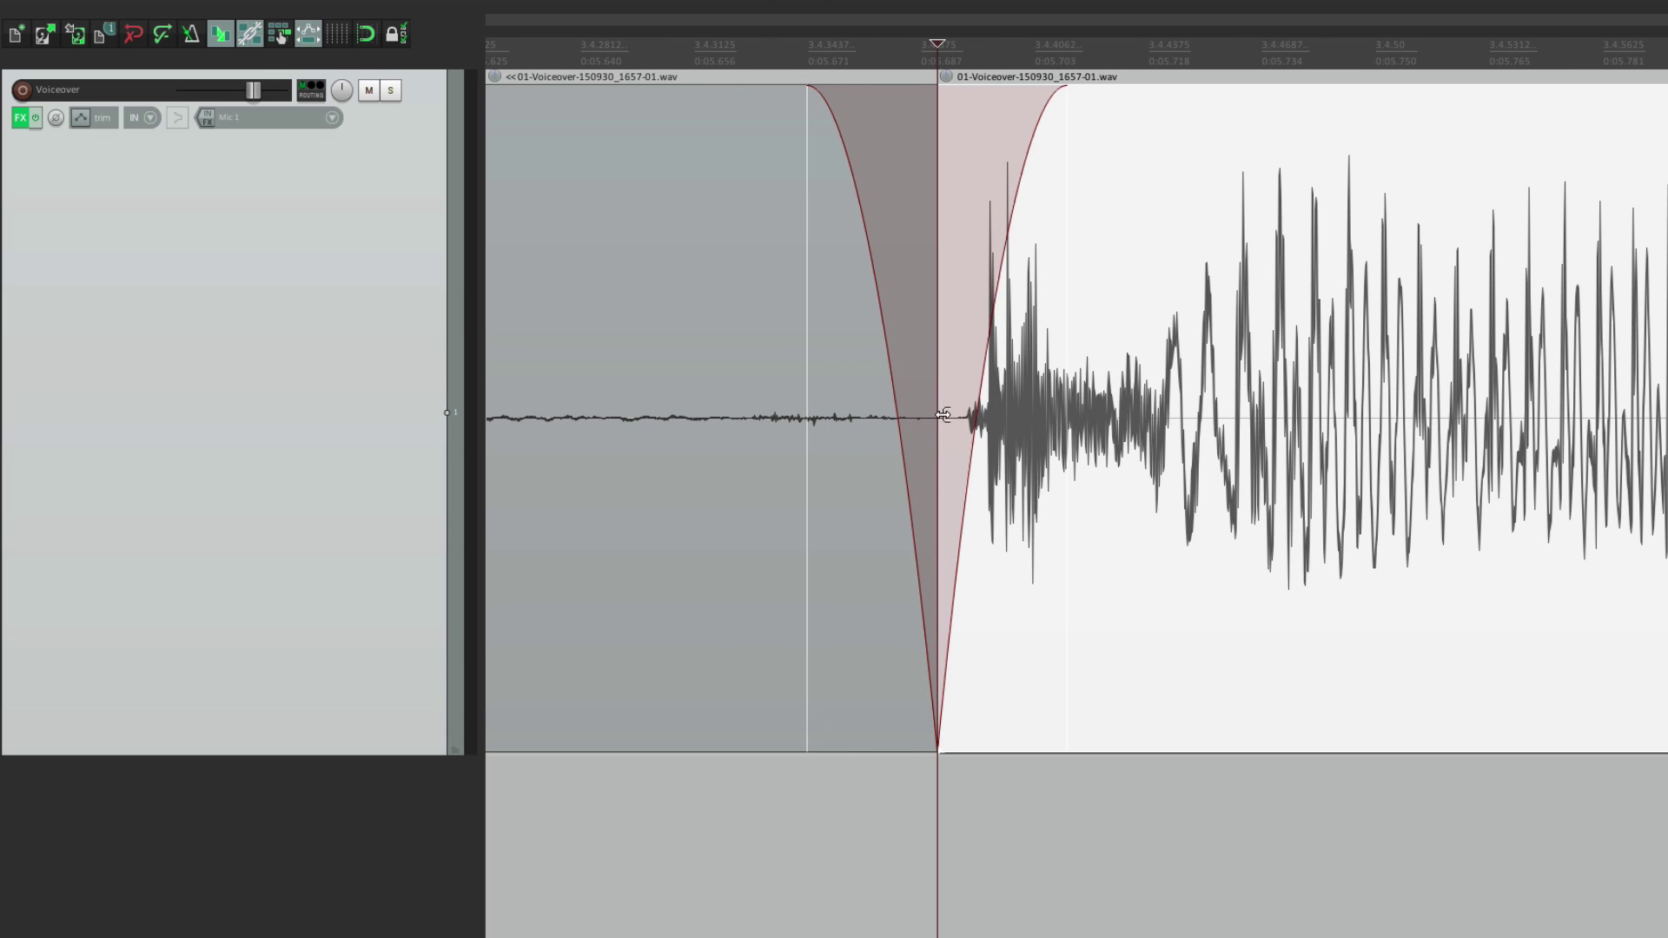
pyautogui.moveTo(943, 414); pyautogui.dragTo(995, 441)
pyautogui.scroll(-5, 995, 440)
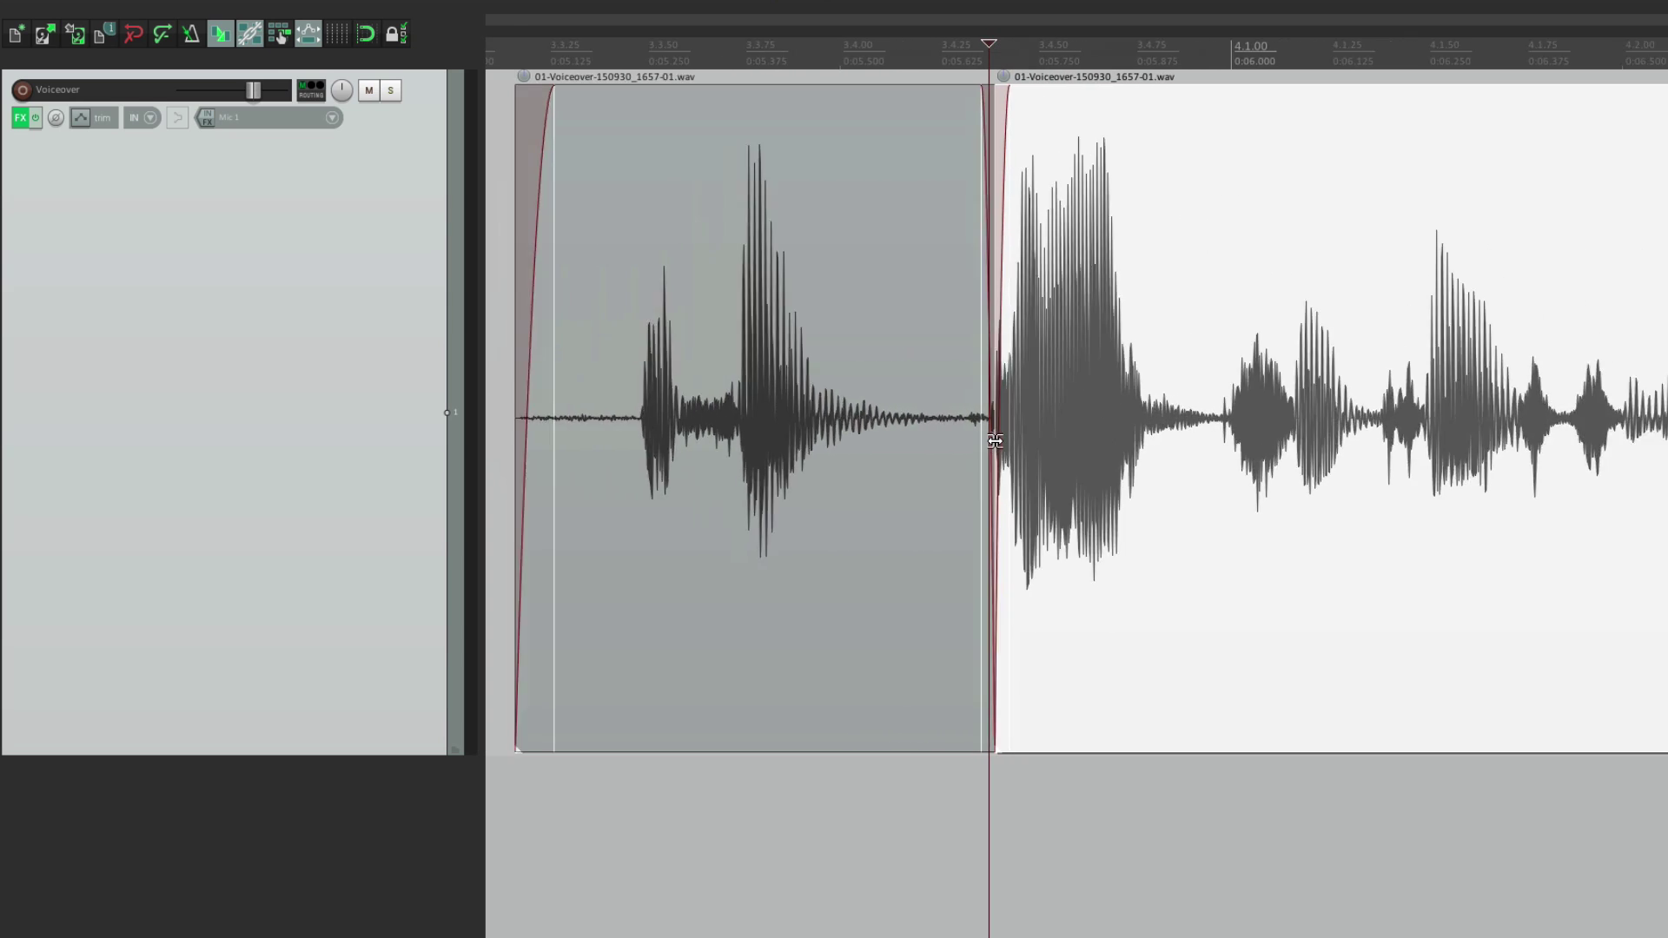
pyautogui.scroll(-3, 995, 440)
# Step: Audition the split, then move the crossfade start to just before the click
pyautogui.click(699, 326)
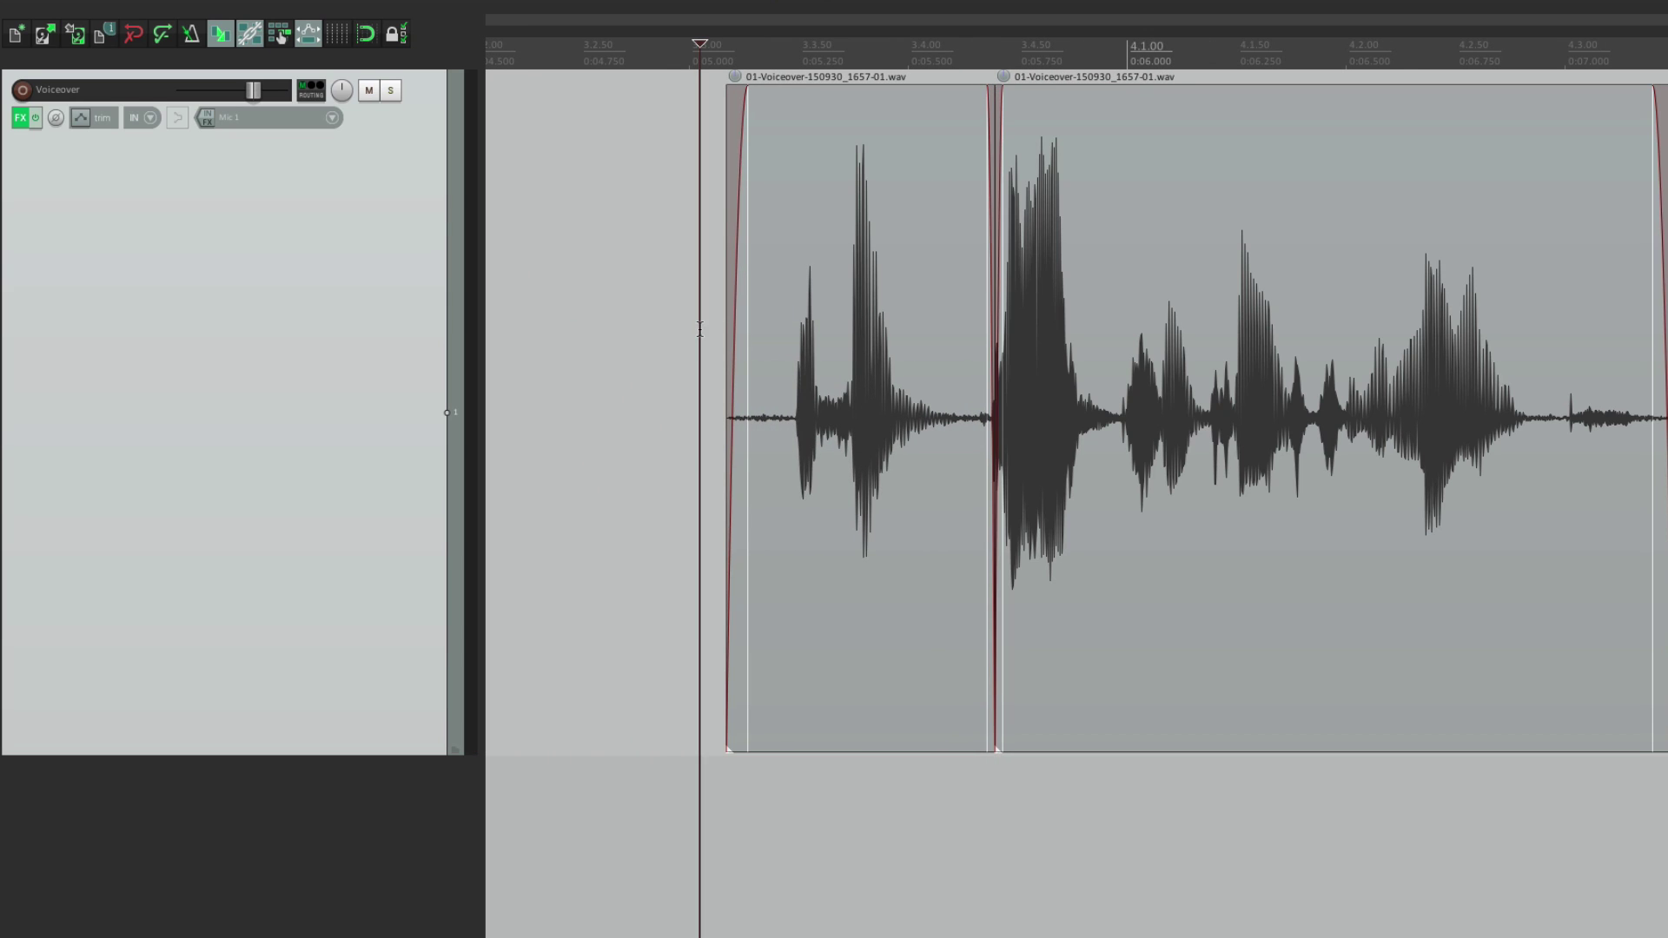
pyautogui.press('space')
pyautogui.scroll(8, 961, 336)
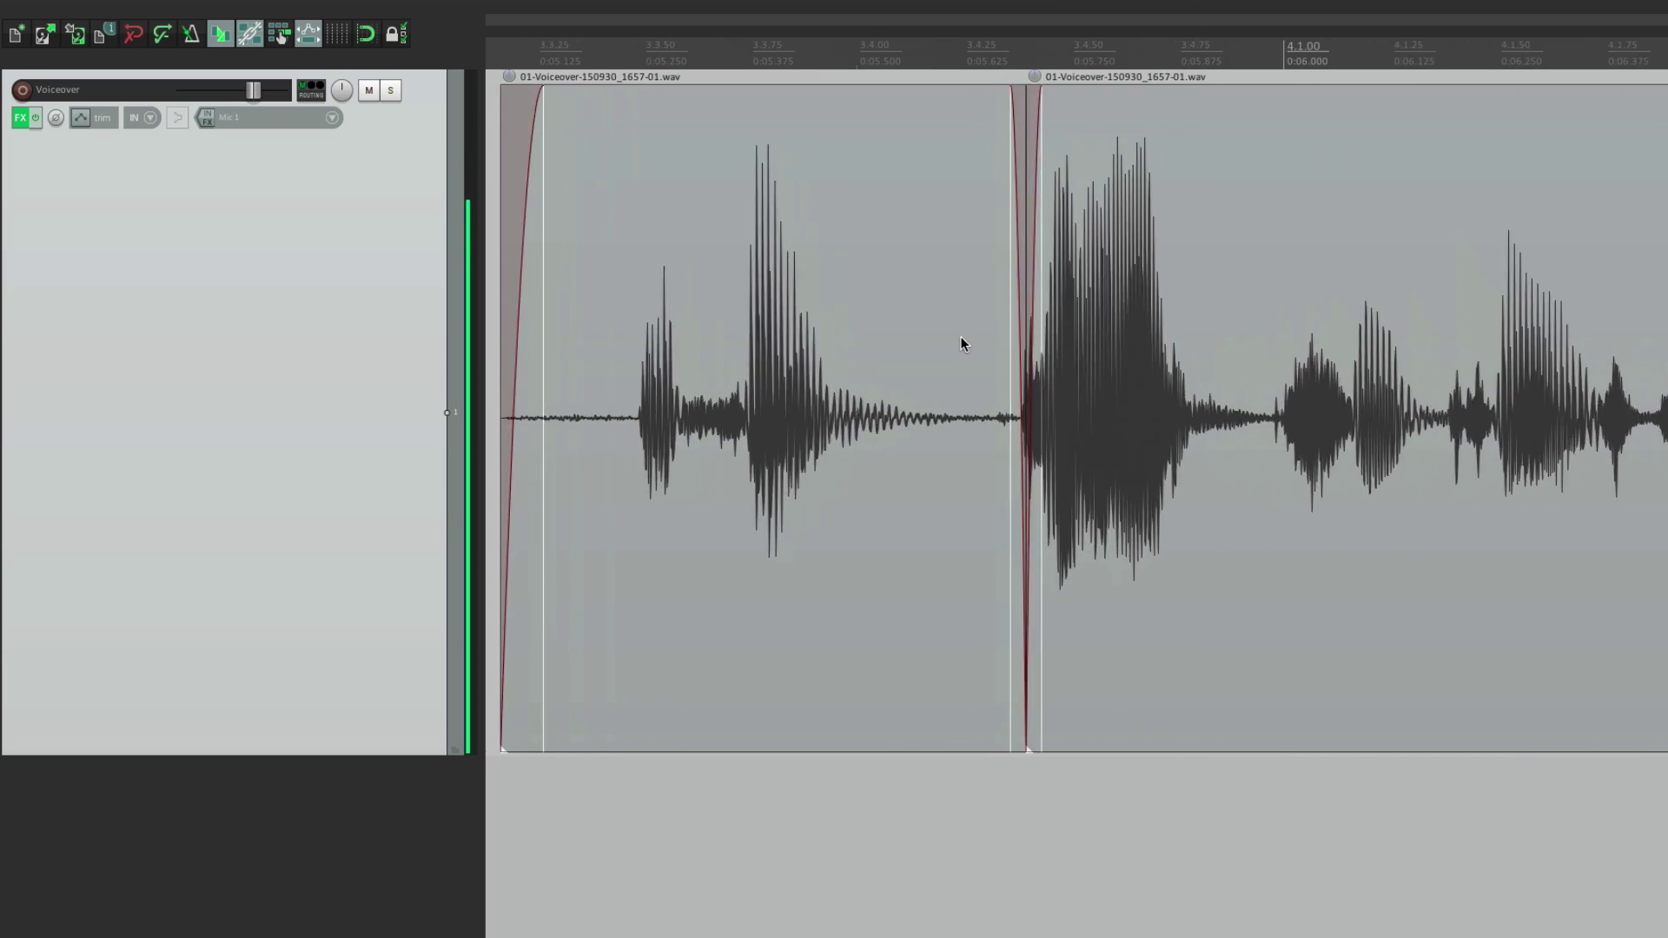
pyautogui.scroll(2, 1133, 407)
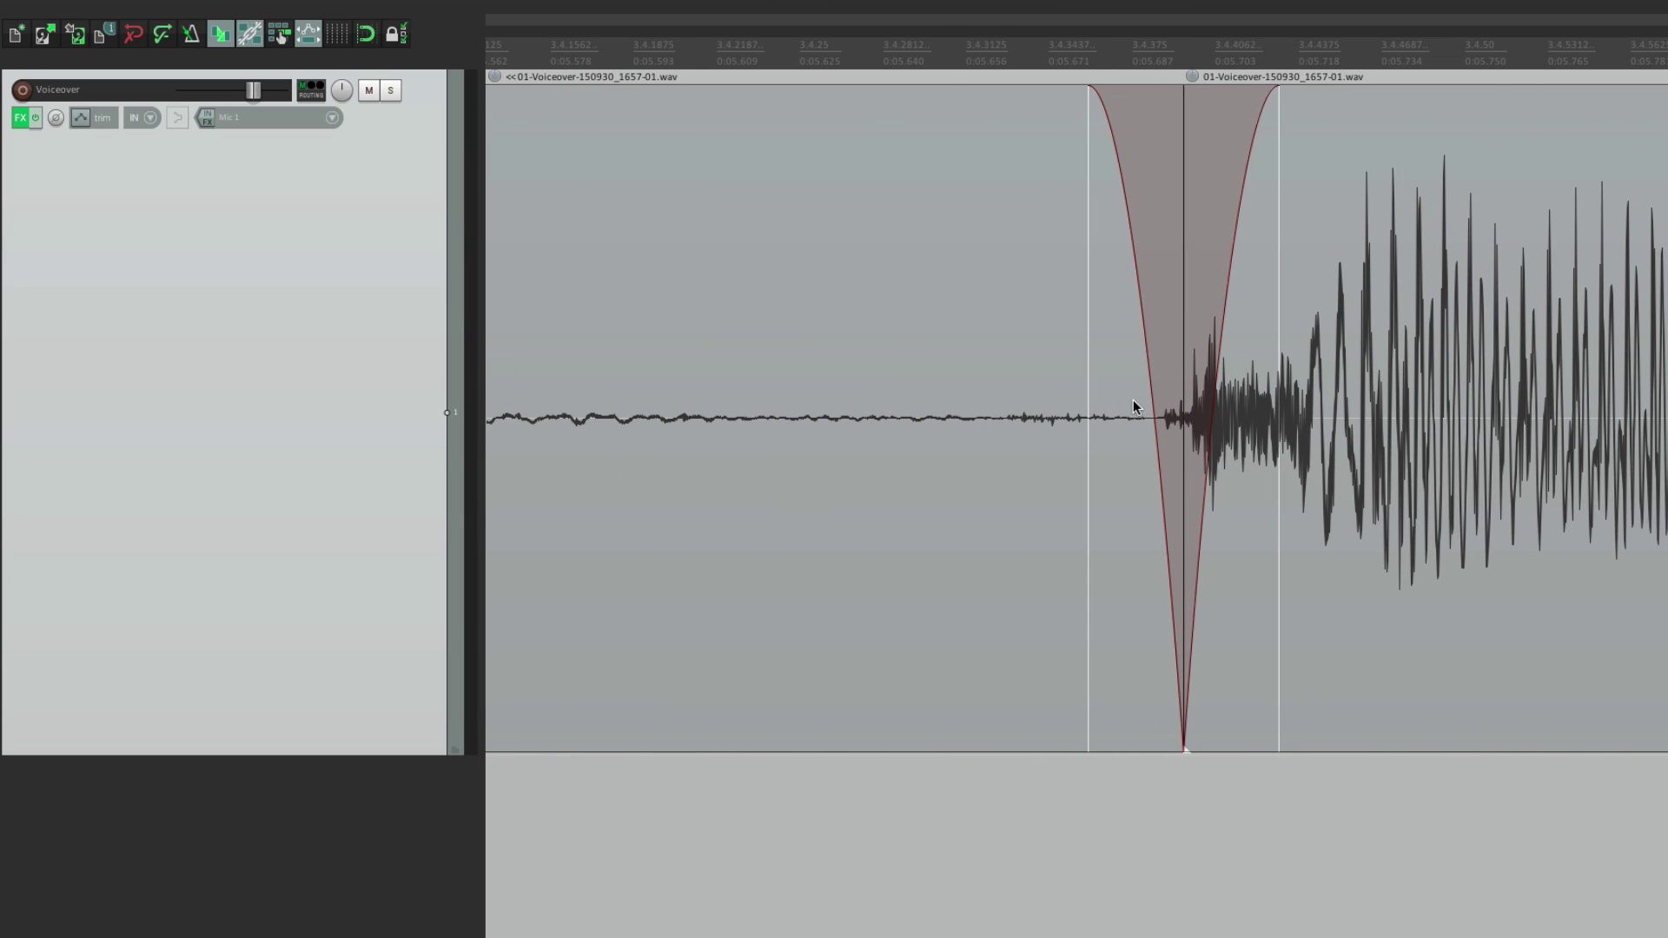
pyautogui.scroll(3, 1443, 419)
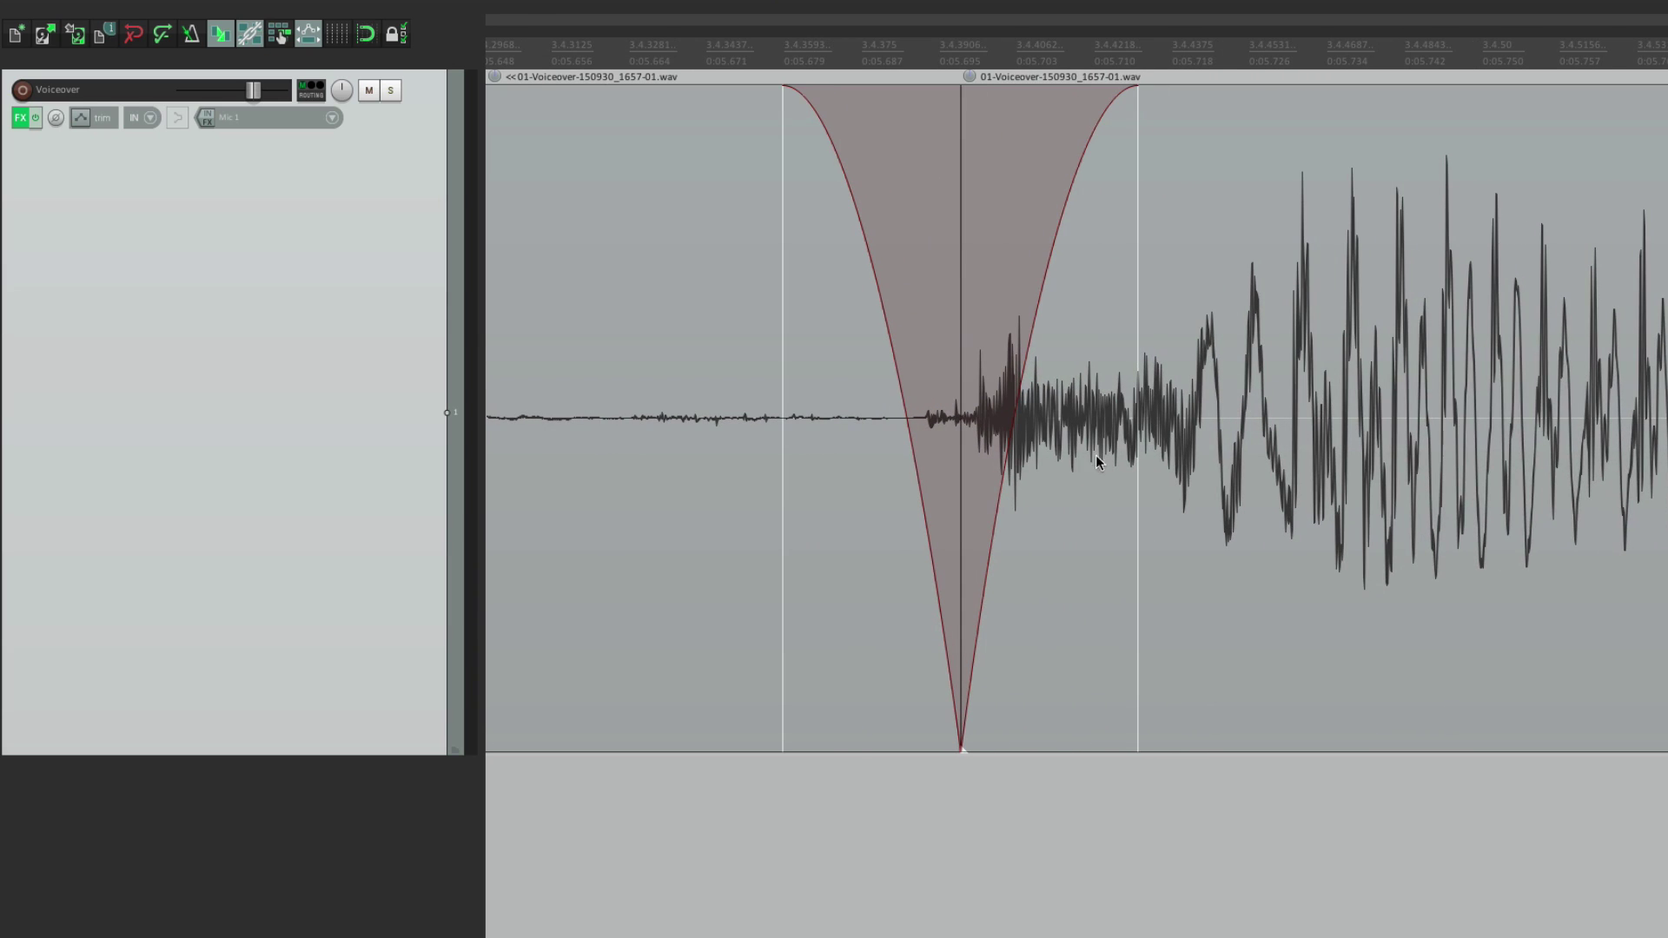
pyautogui.moveTo(961, 485); pyautogui.dragTo(930, 545)
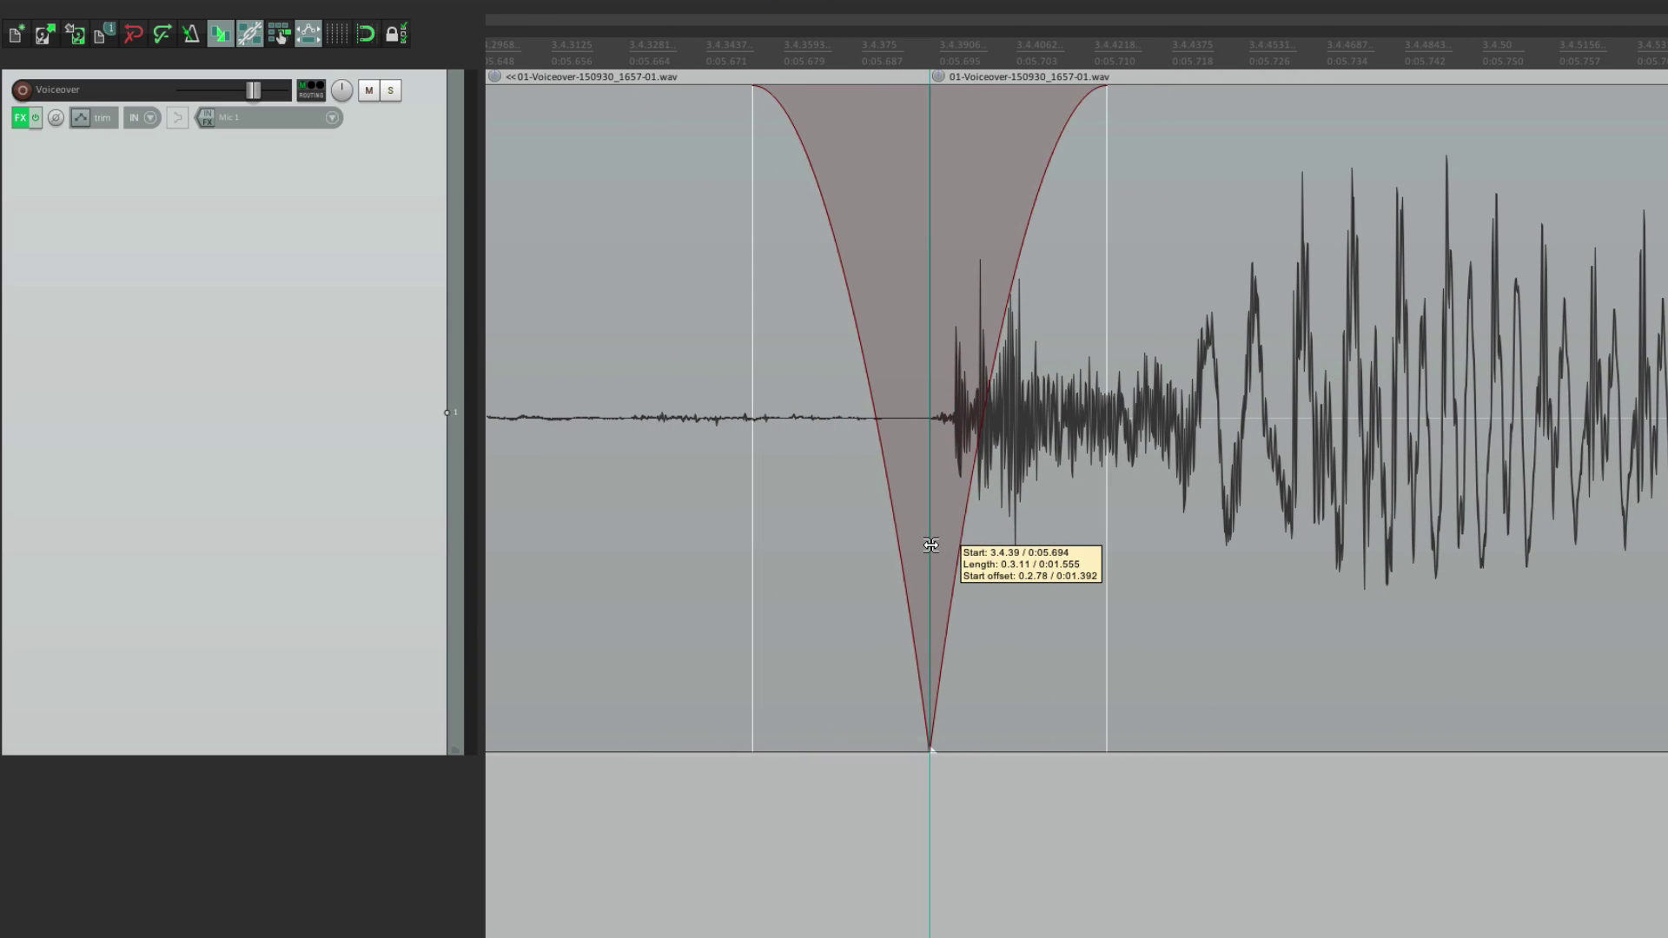
pyautogui.scroll(-15, 930, 545)
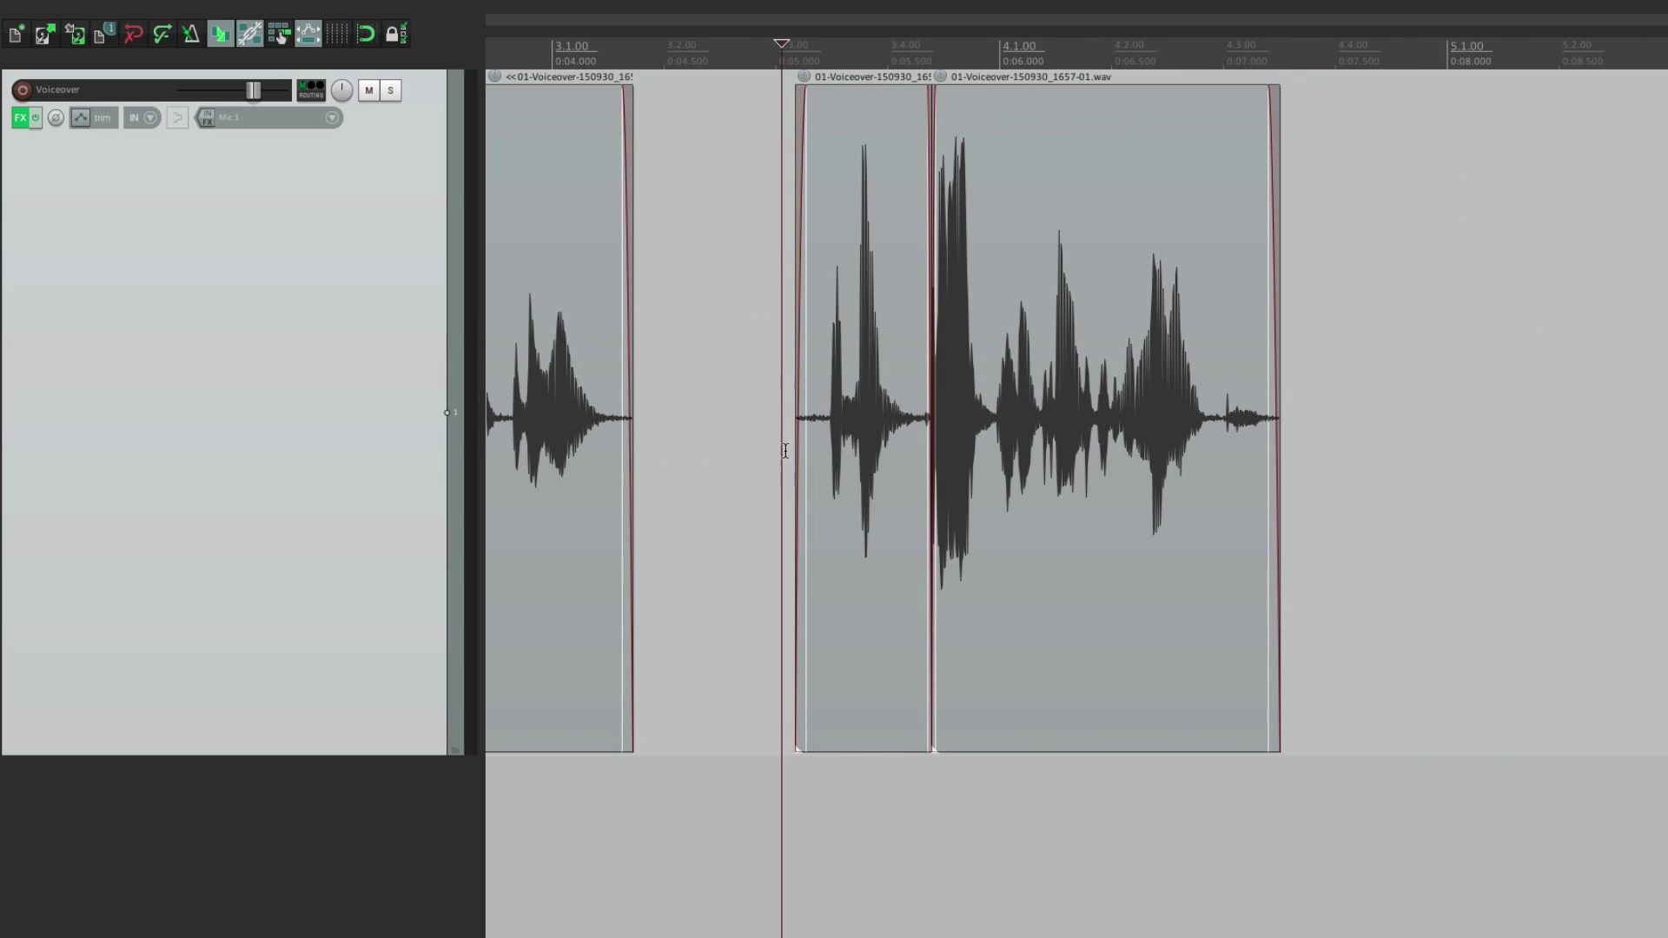
pyautogui.press('space')
pyautogui.scroll(5, 852, 423)
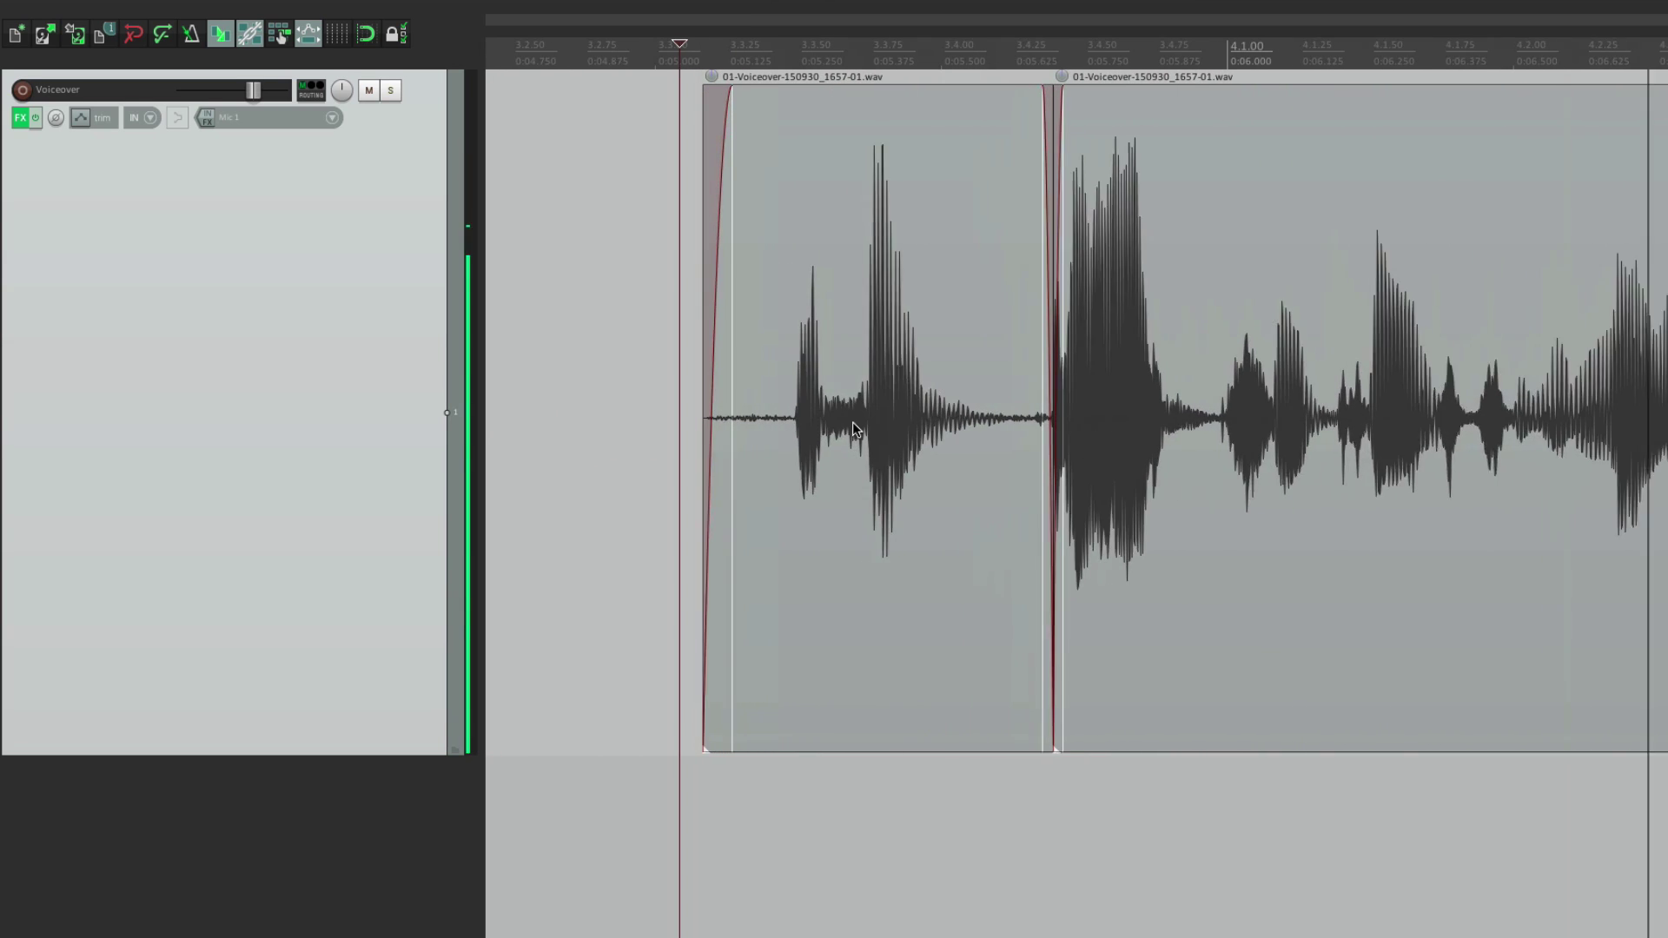
pyautogui.scroll(1, 852, 421)
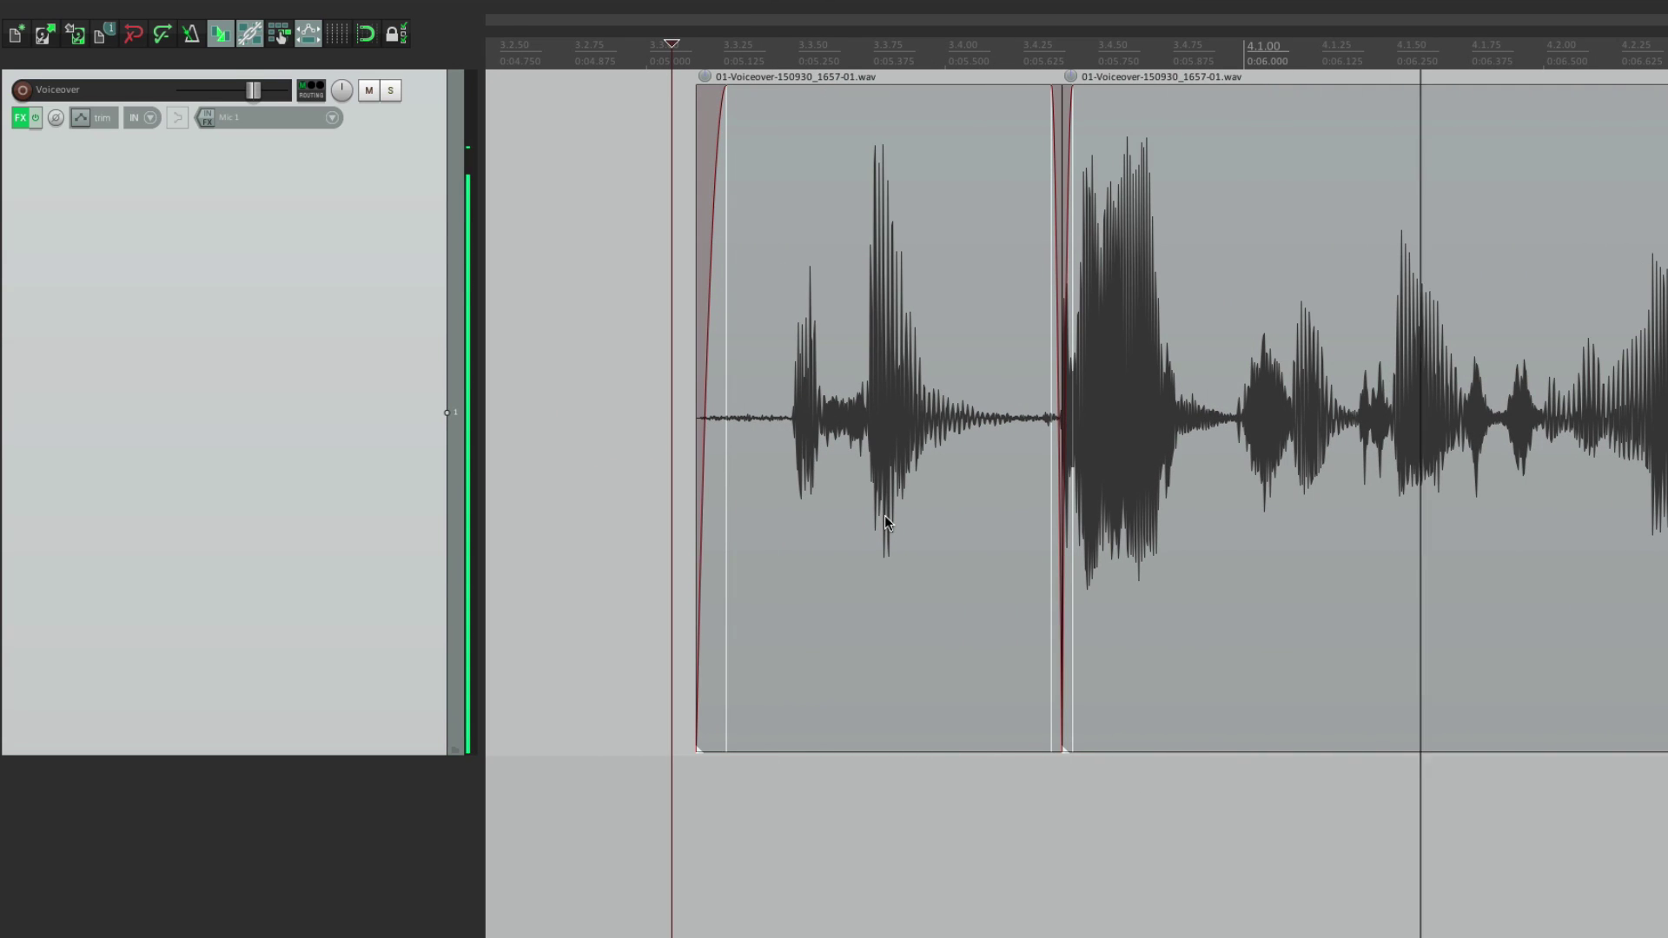
pyautogui.press('space')
pyautogui.scroll(-2, 884, 515)
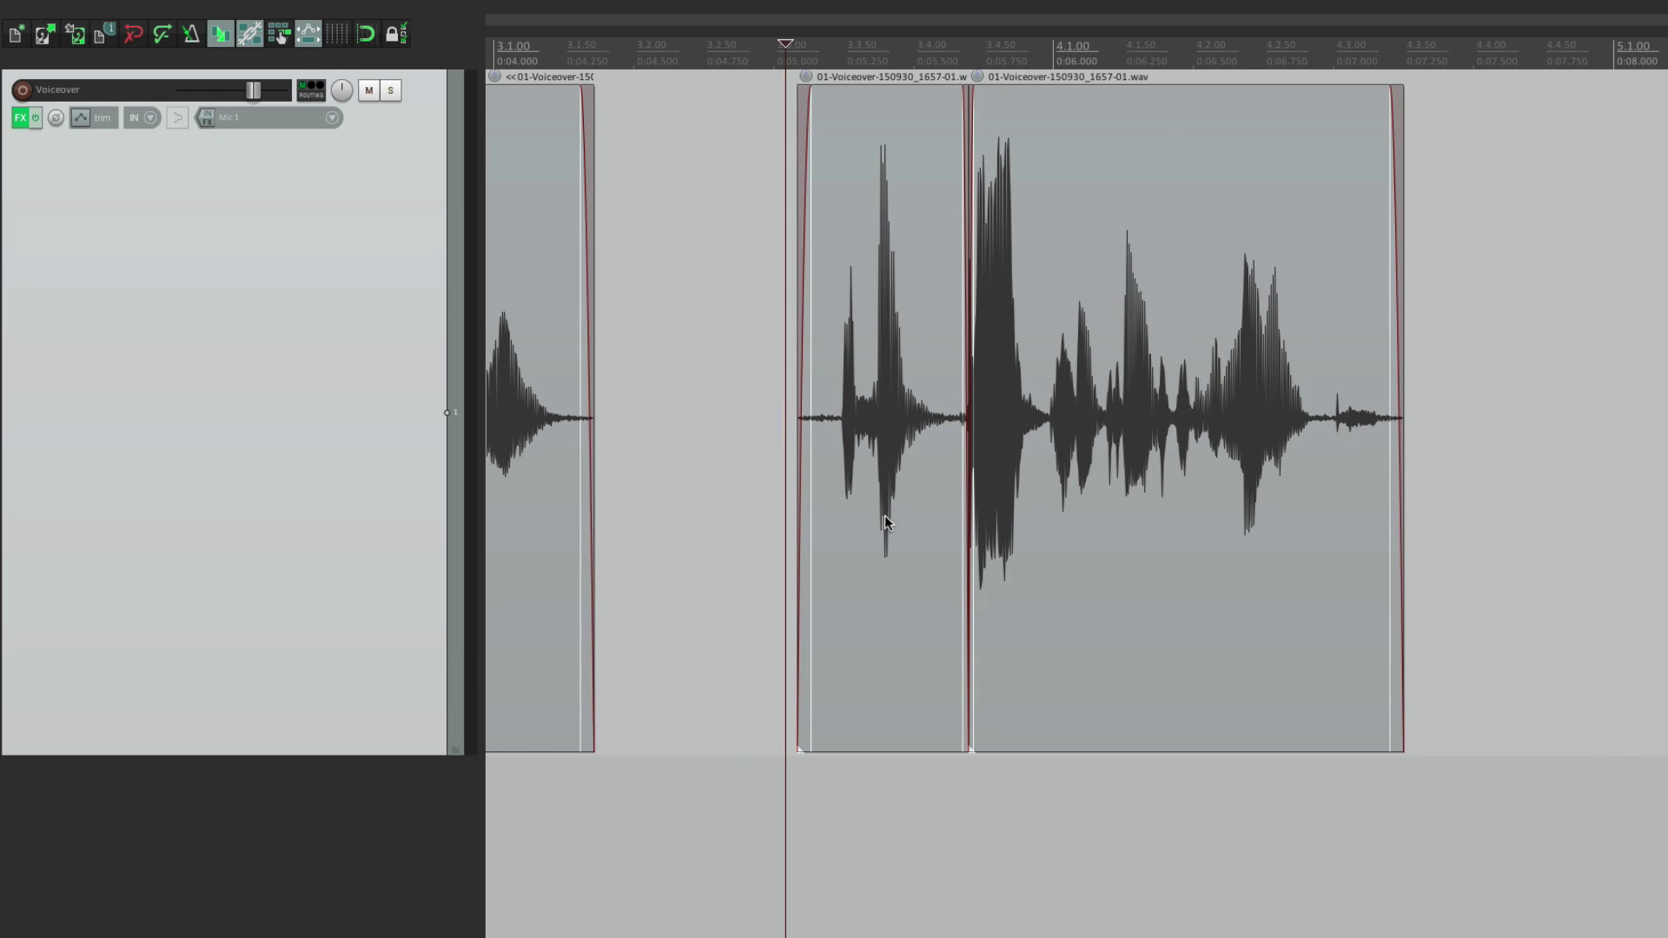
pyautogui.hotkey('ctrl', 'z')
pyautogui.press('space')
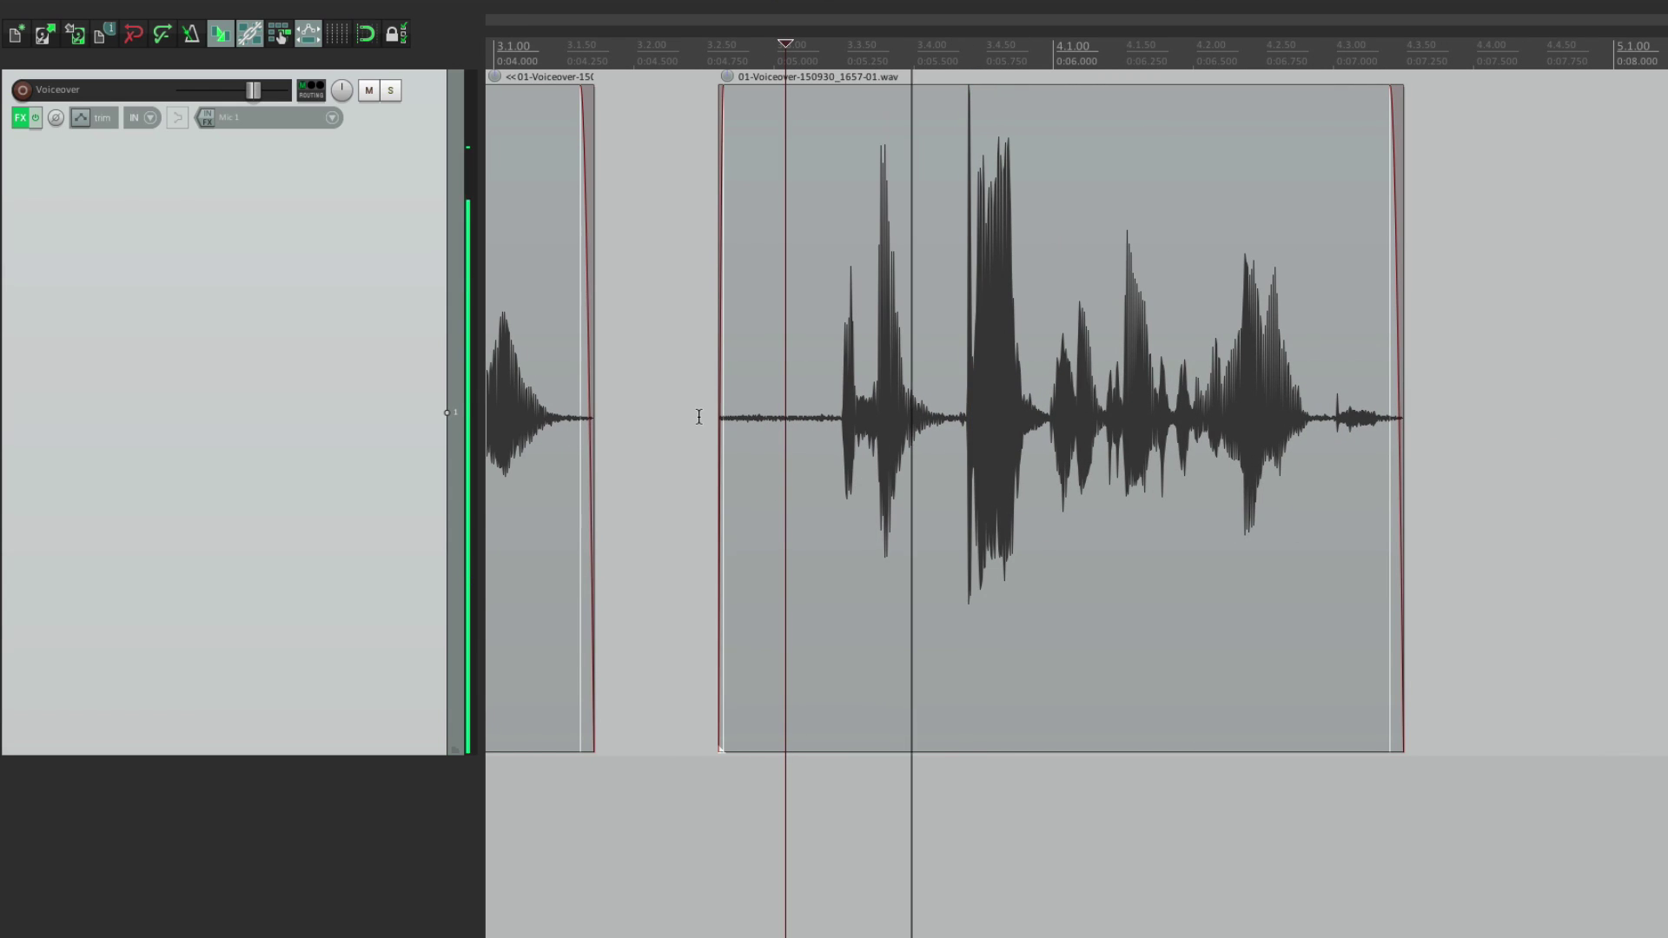
pyautogui.press('space')
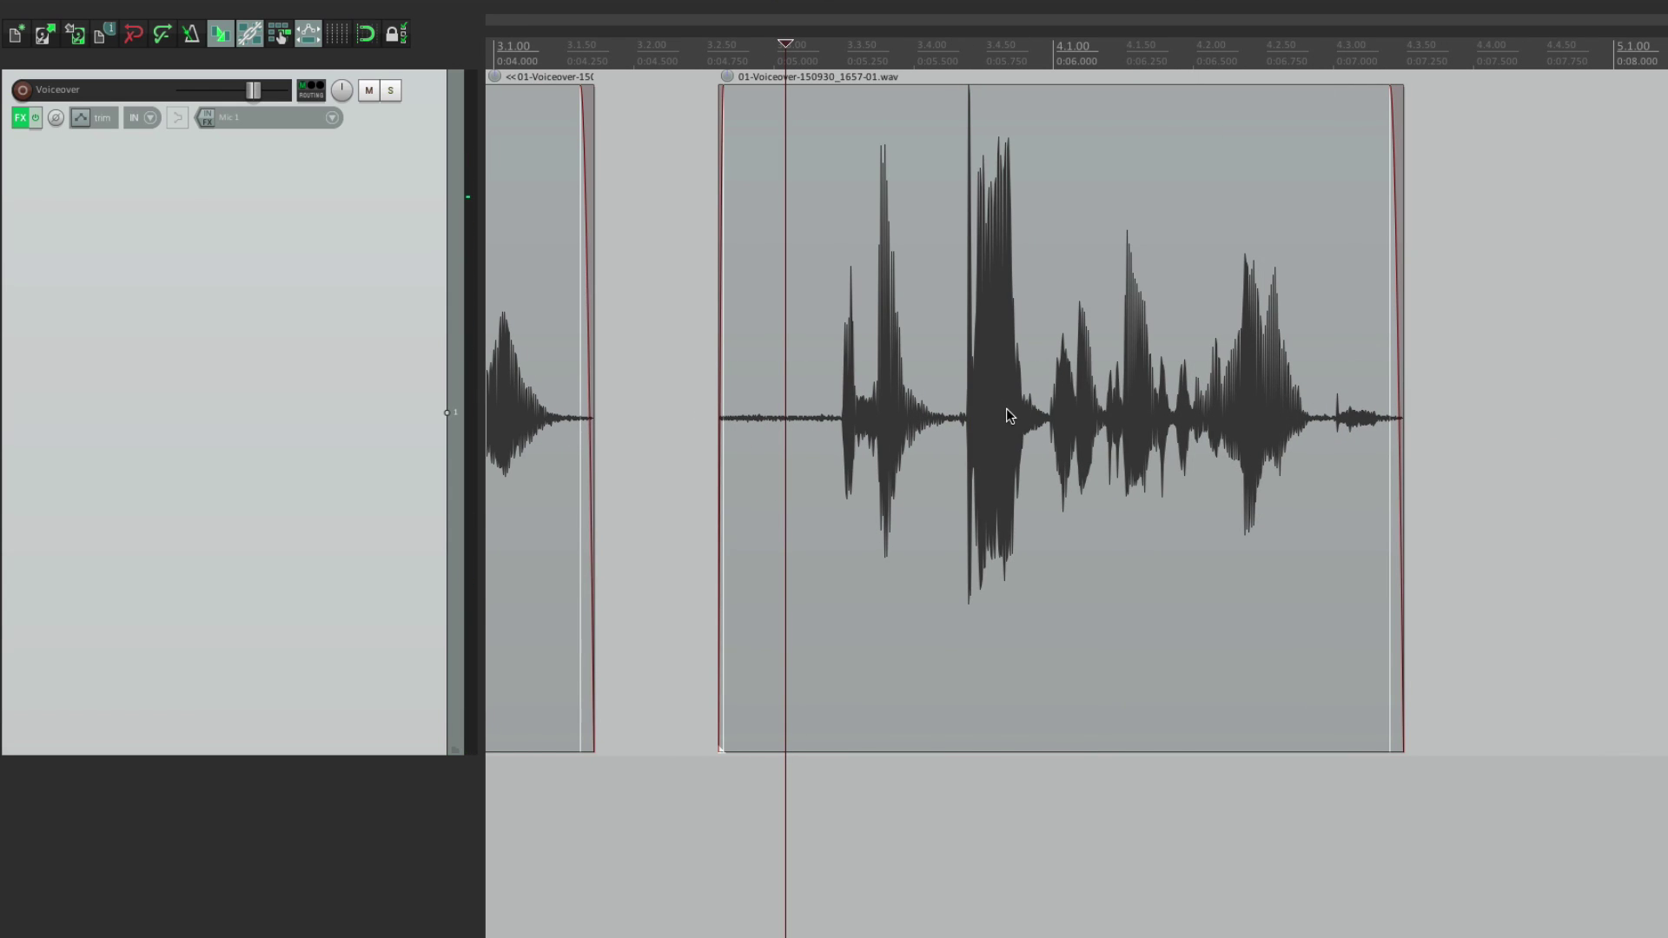
pyautogui.press('space')
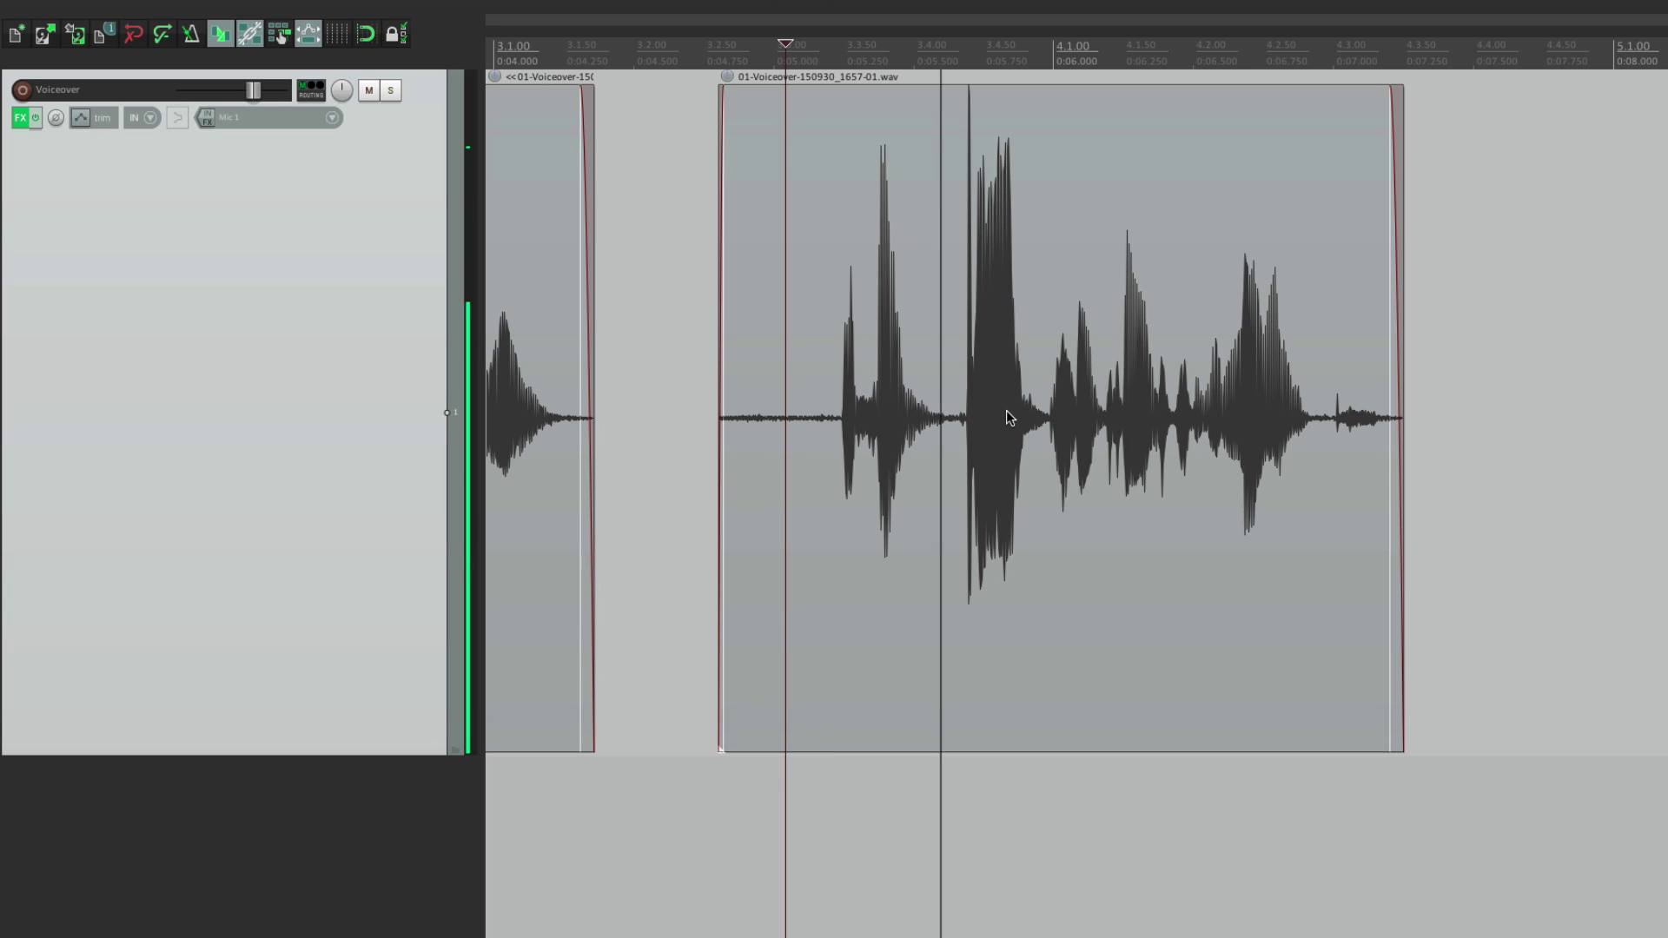
pyautogui.press('space')
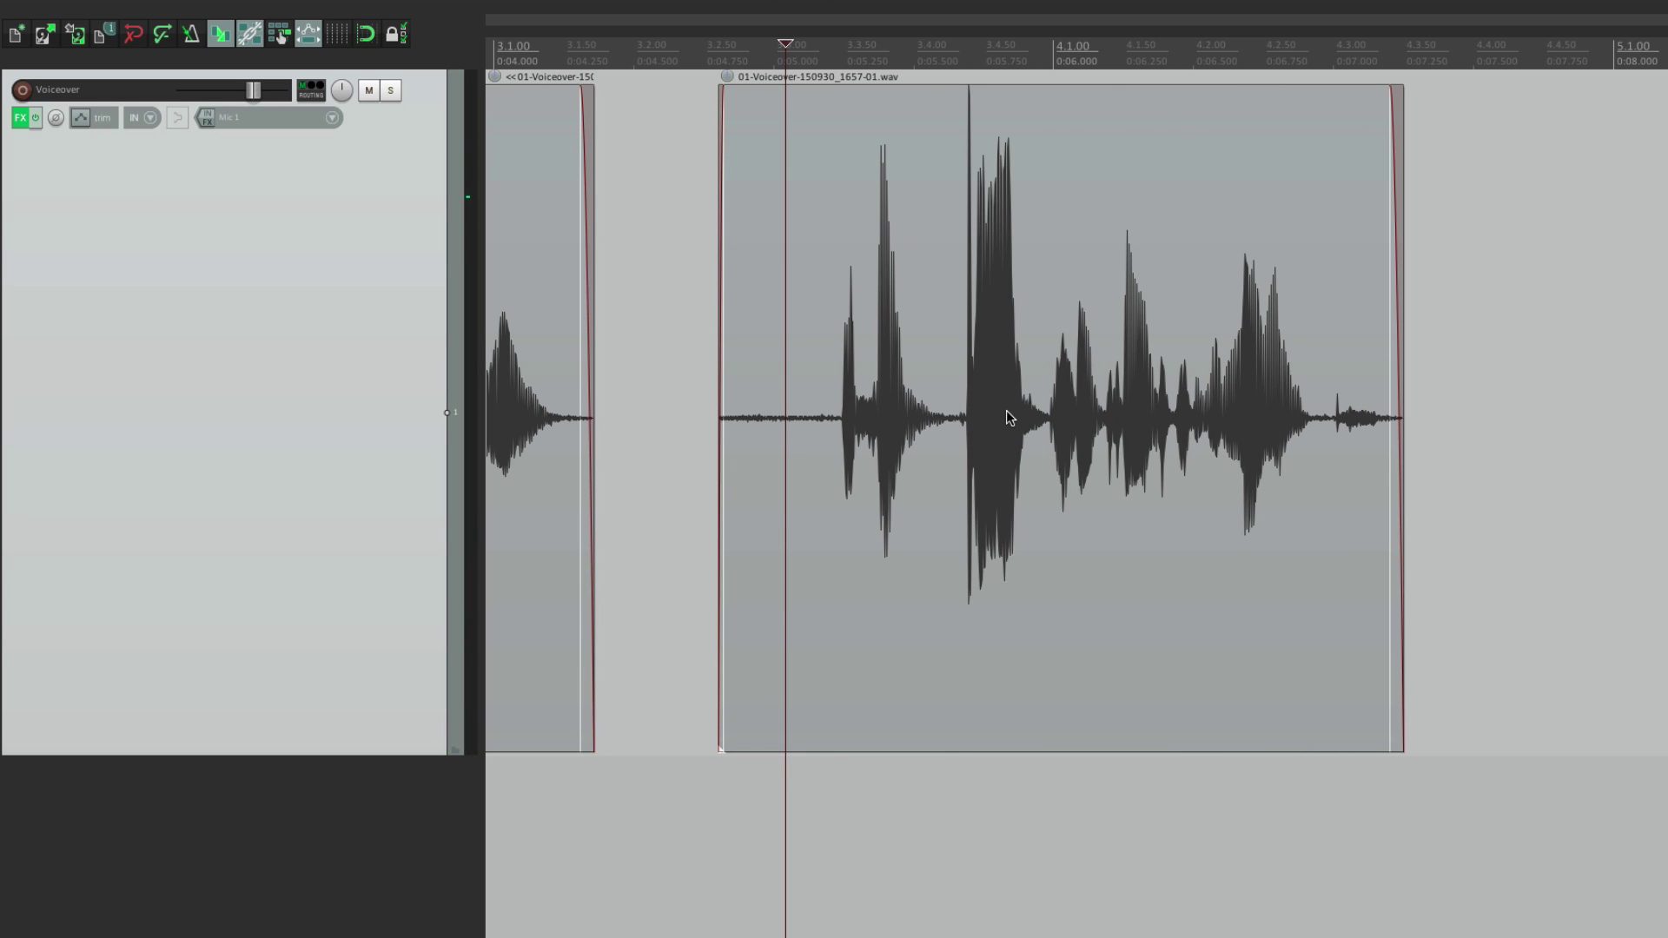
pyautogui.hotkey('ctrl', 'z')
pyautogui.press('space')
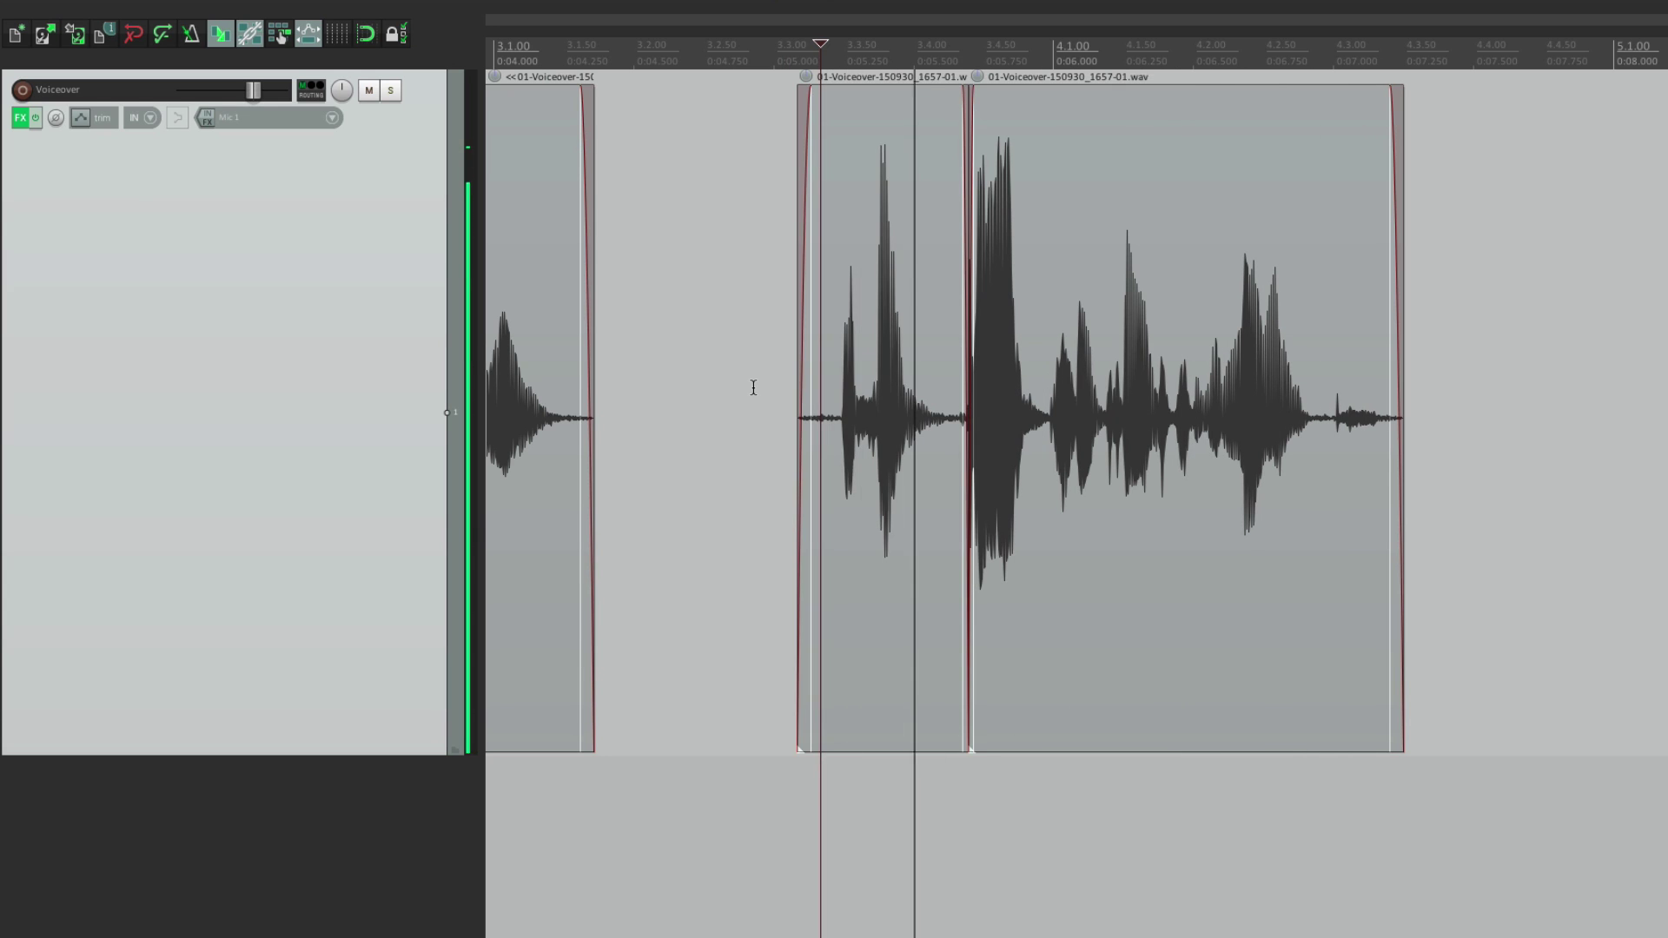
pyautogui.press('space')
pyautogui.press('space')
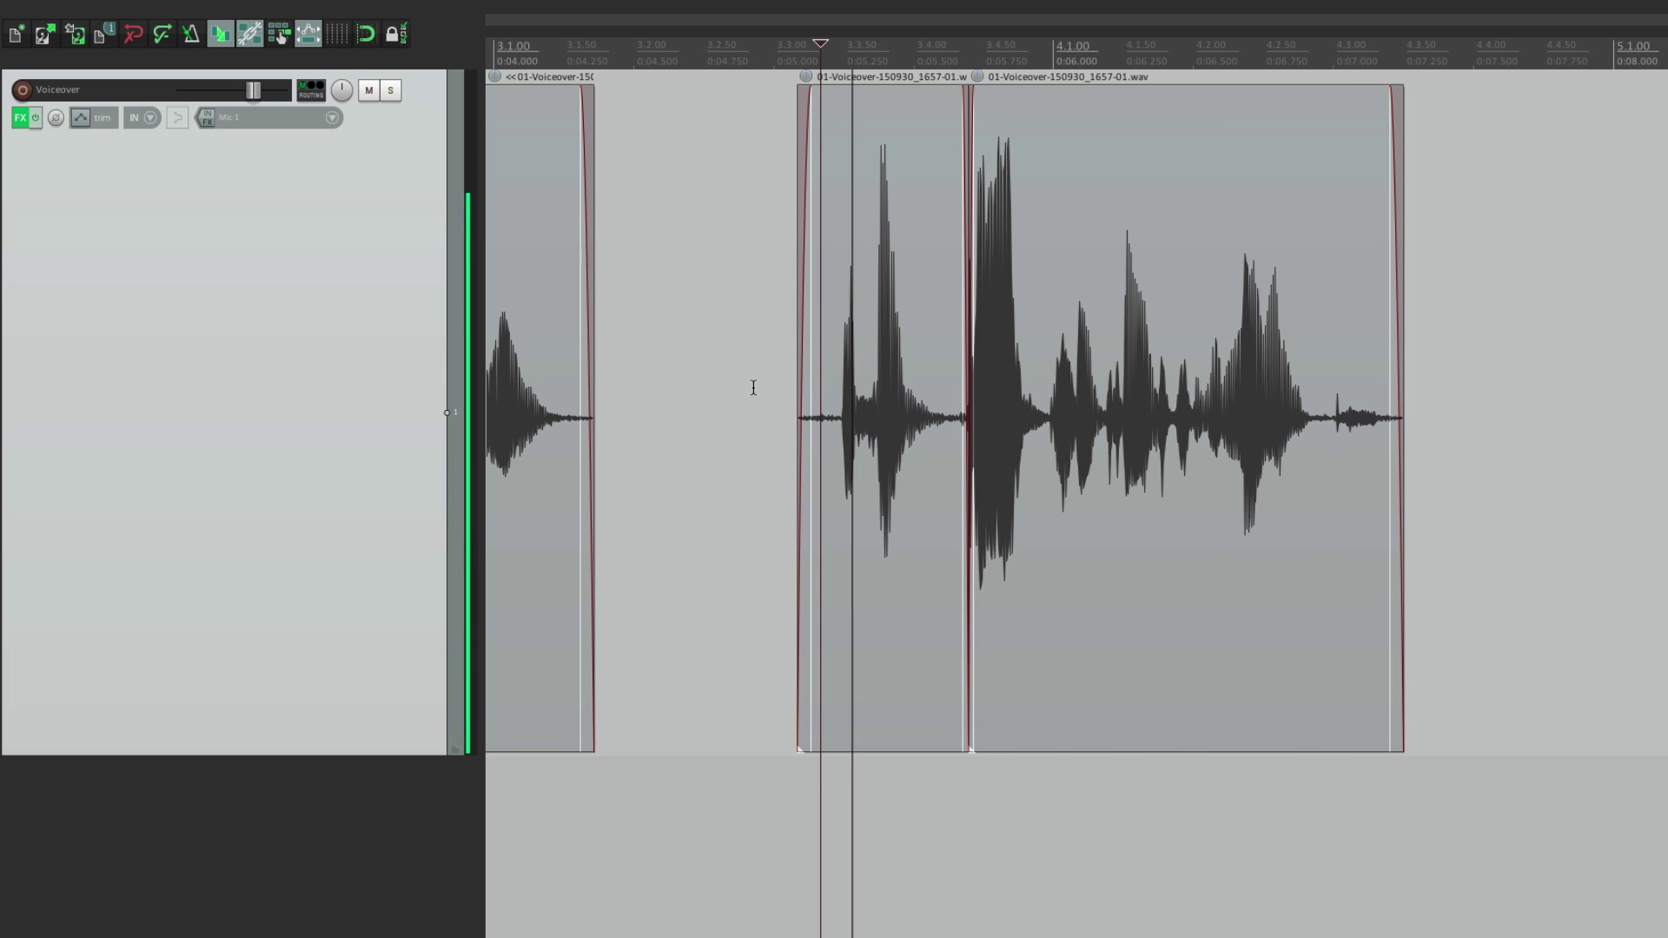
# Step: Lengthen the second 1657-01 piece's fade-in and audition the longer crossfade
pyautogui.scroll(15, 911, 349)
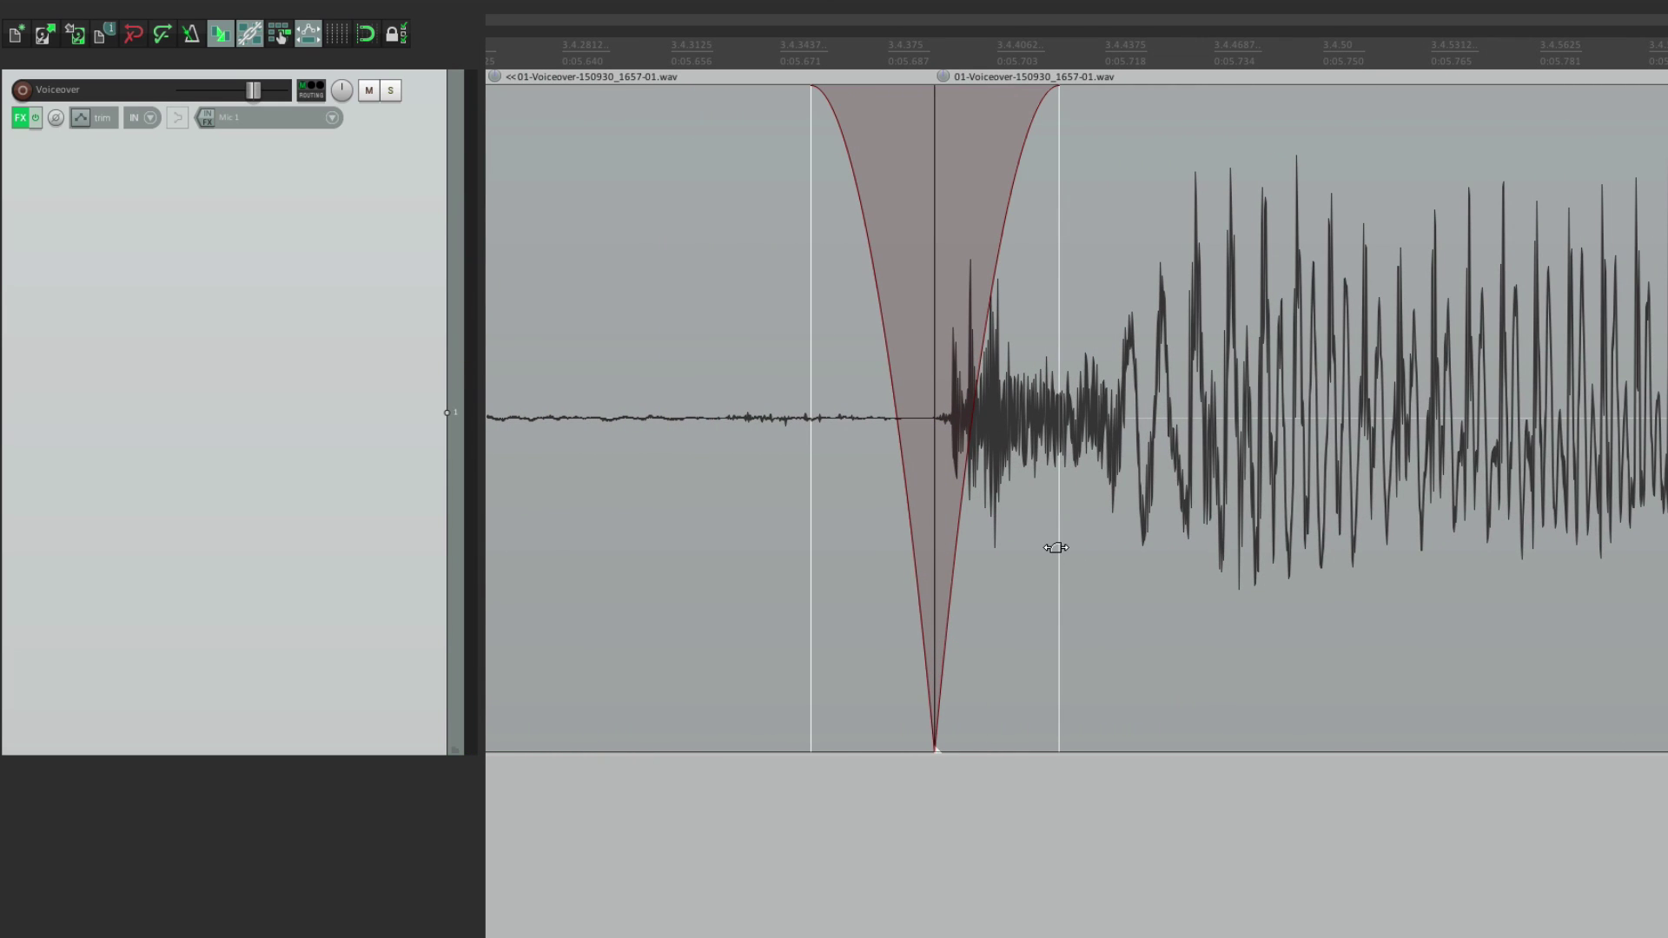
pyautogui.moveTo(1054, 547); pyautogui.dragTo(1418, 533)
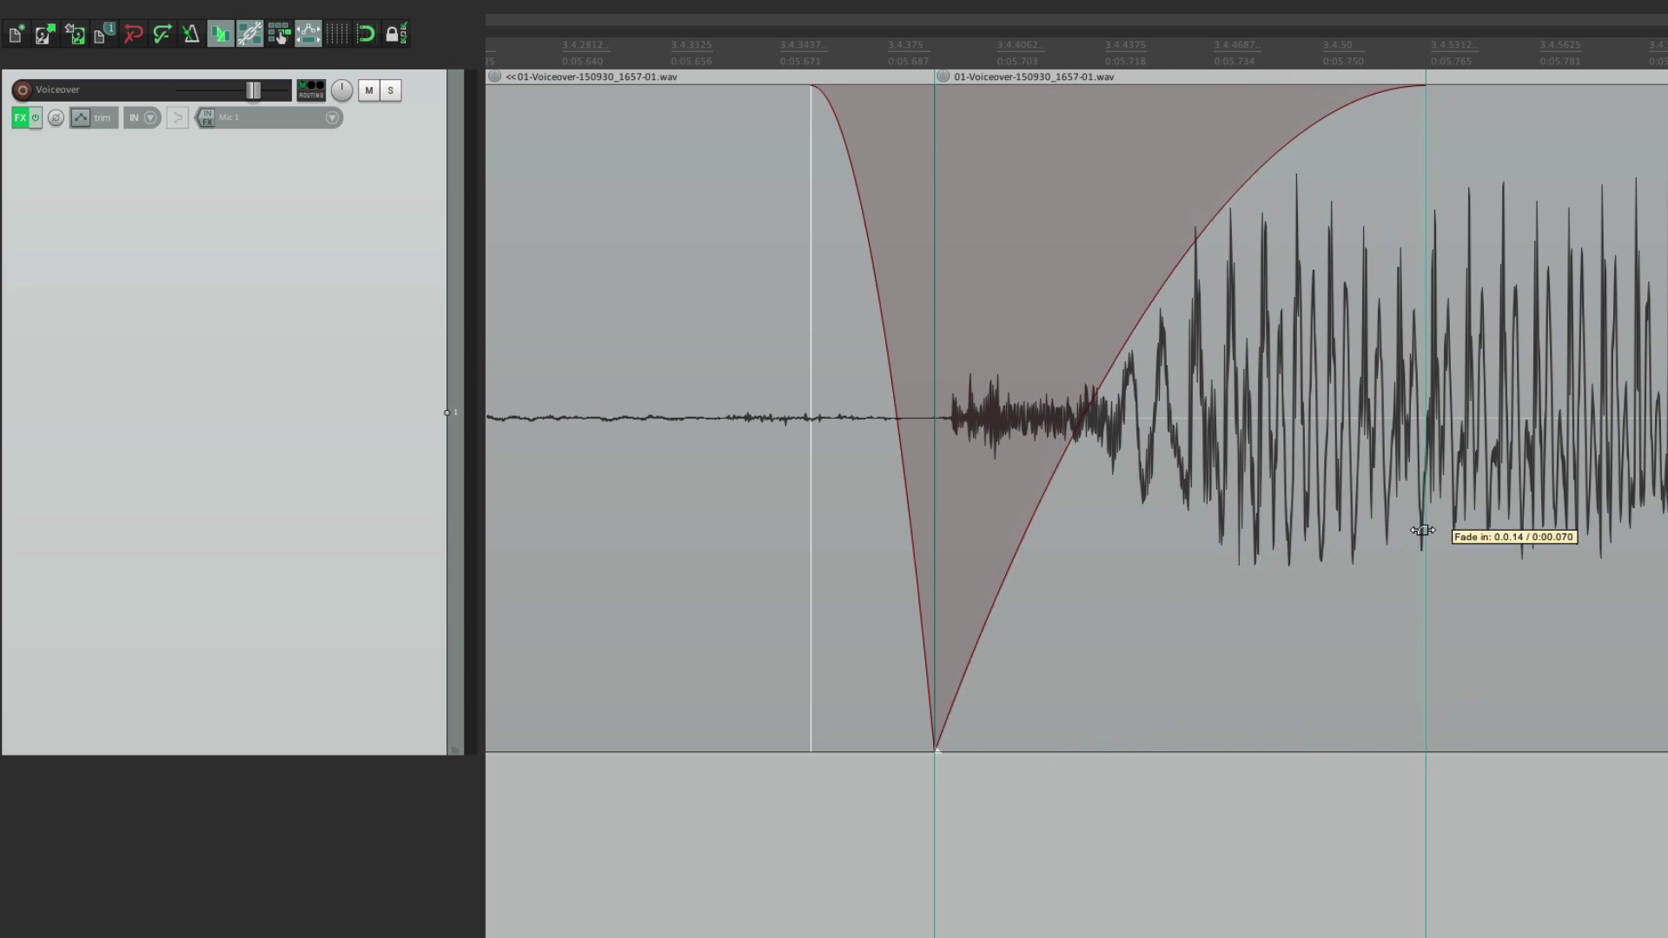
pyautogui.scroll(-10, 1419, 533)
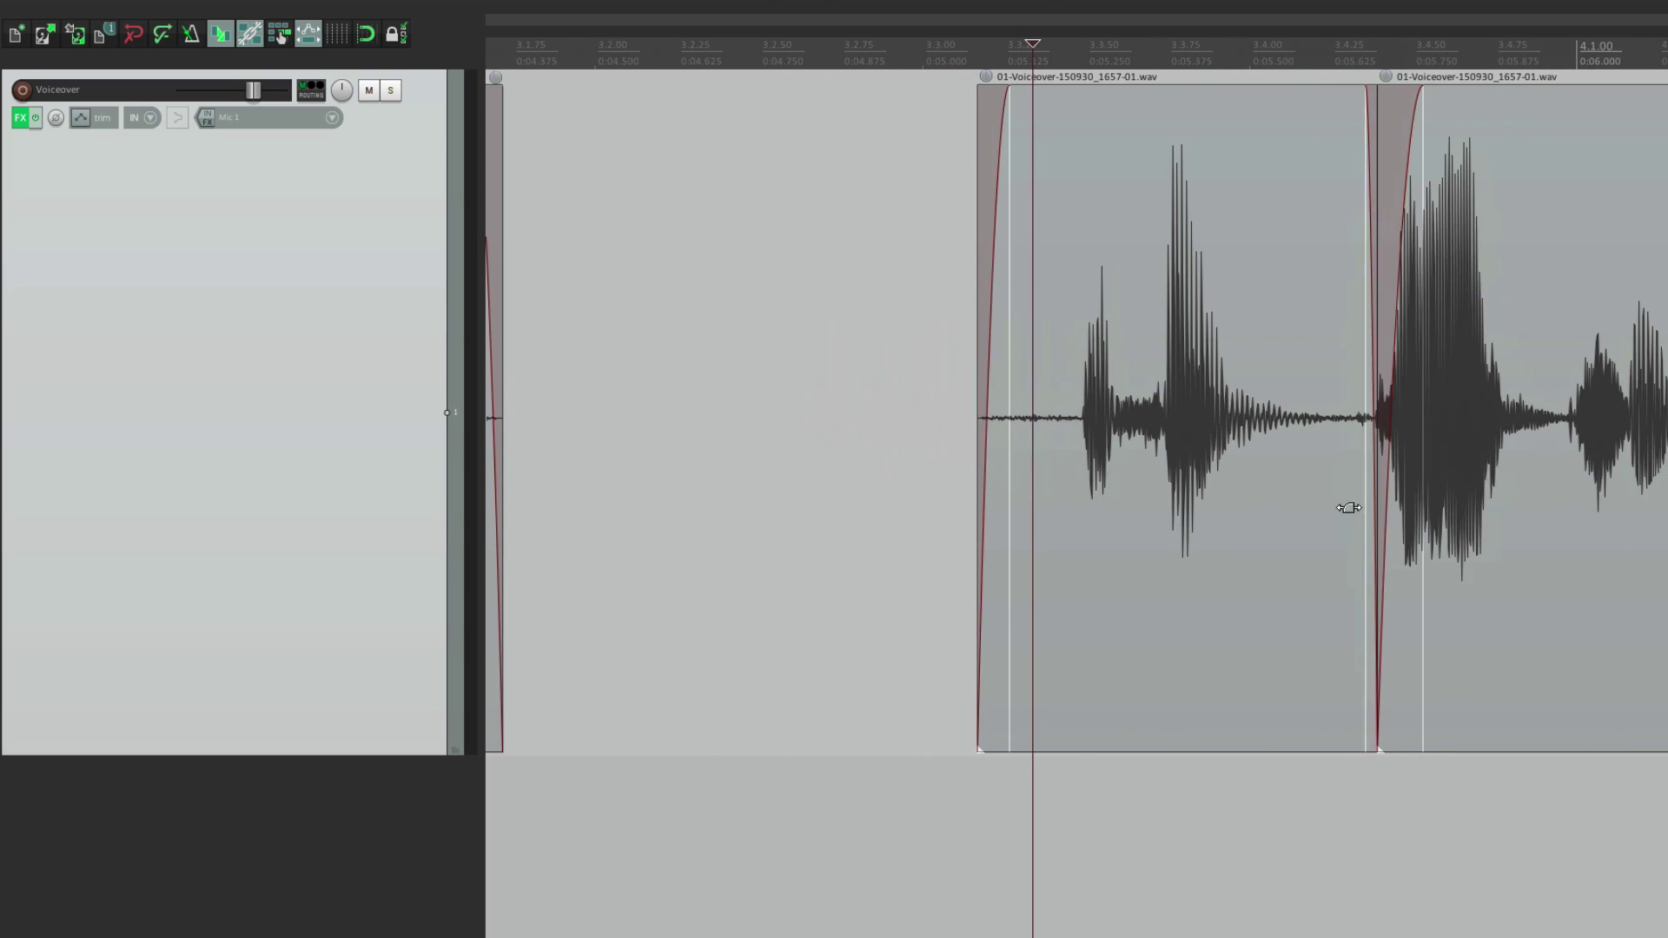
pyautogui.click(959, 434)
pyautogui.press('space')
pyautogui.press('space')
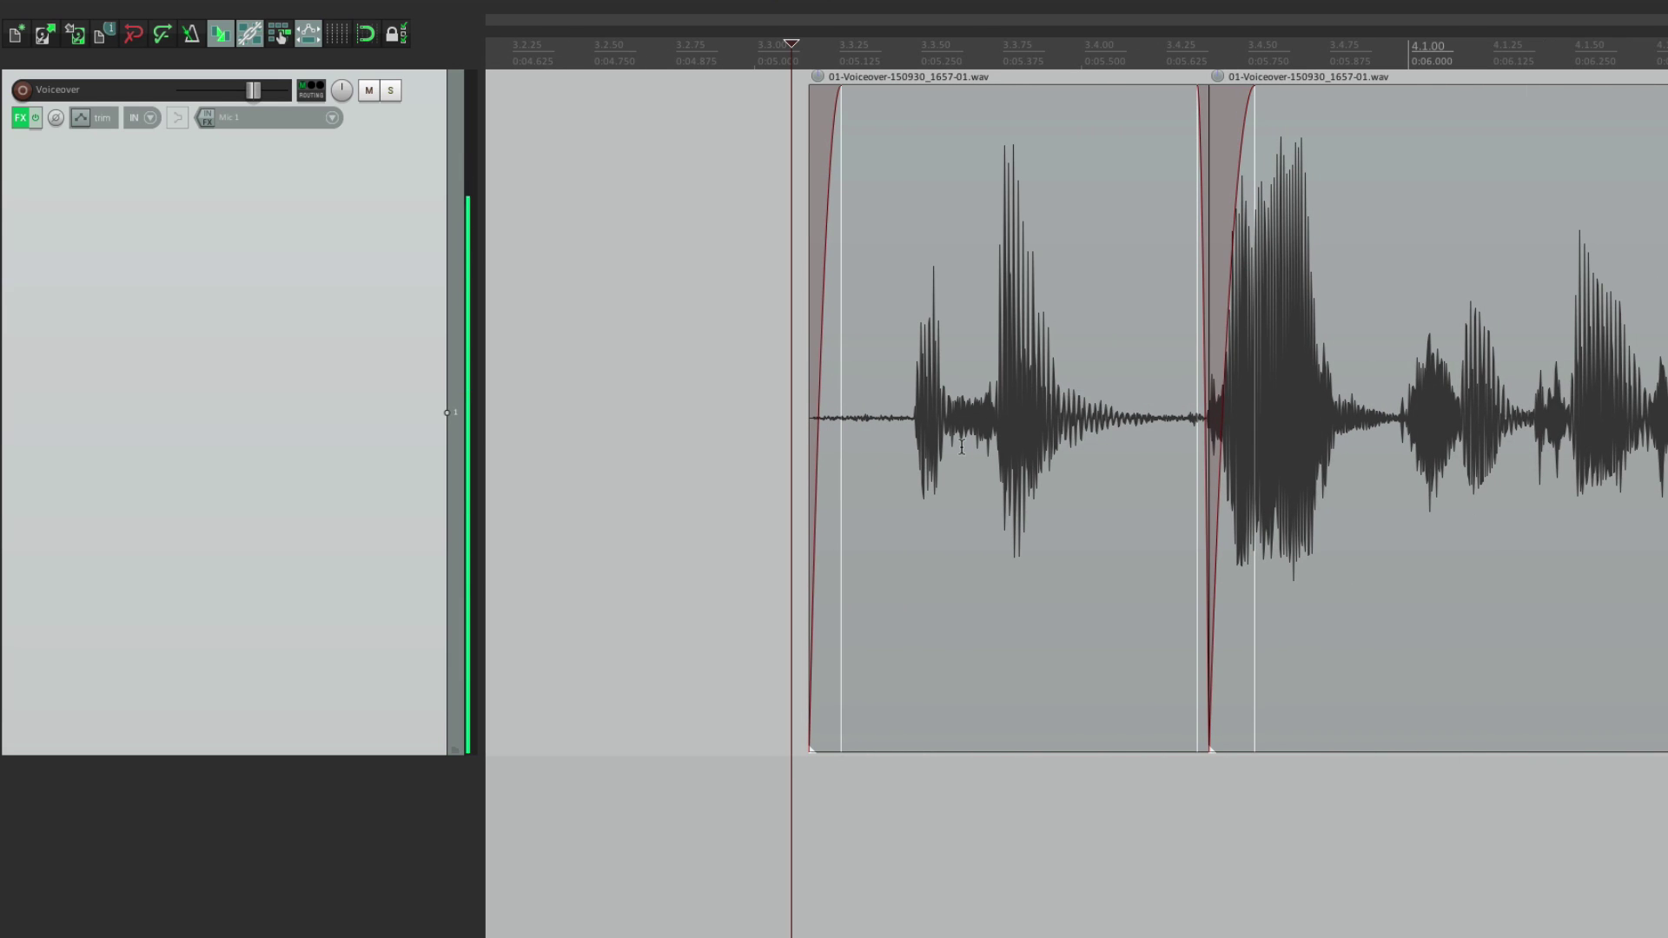
# Step: Shorten the fade-in to about 0:00.044 and play back the final crossfade
pyautogui.scroll(4, 1291, 450)
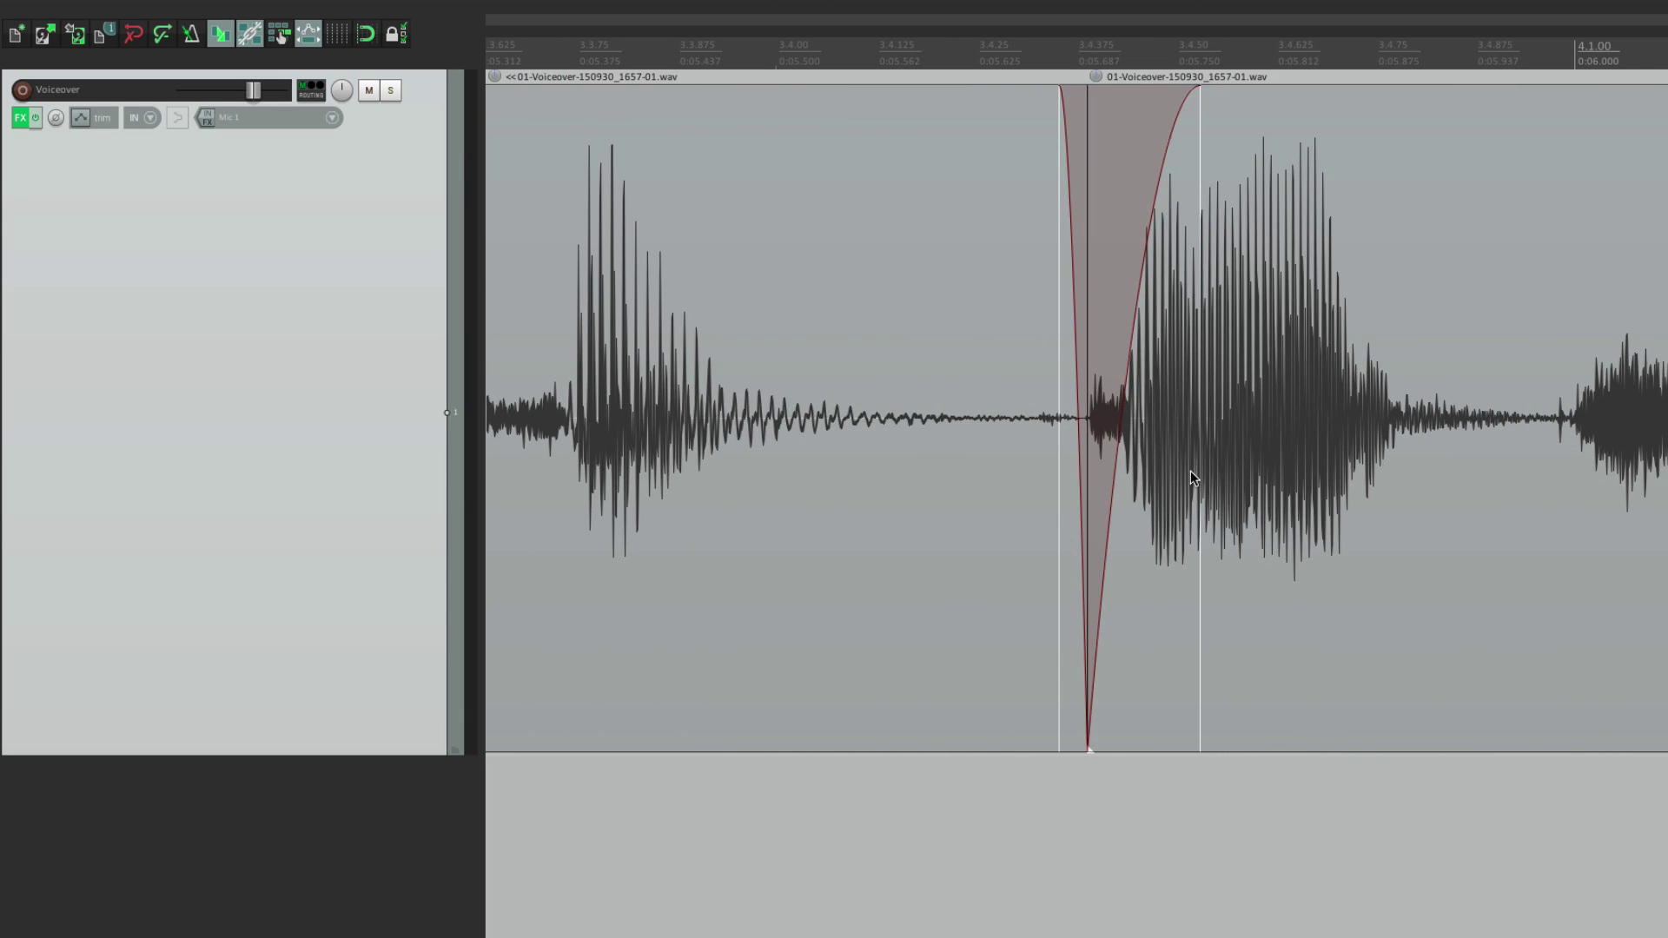
pyautogui.moveTo(1192, 474); pyautogui.dragTo(1158, 498)
pyautogui.scroll(-4, 1158, 499)
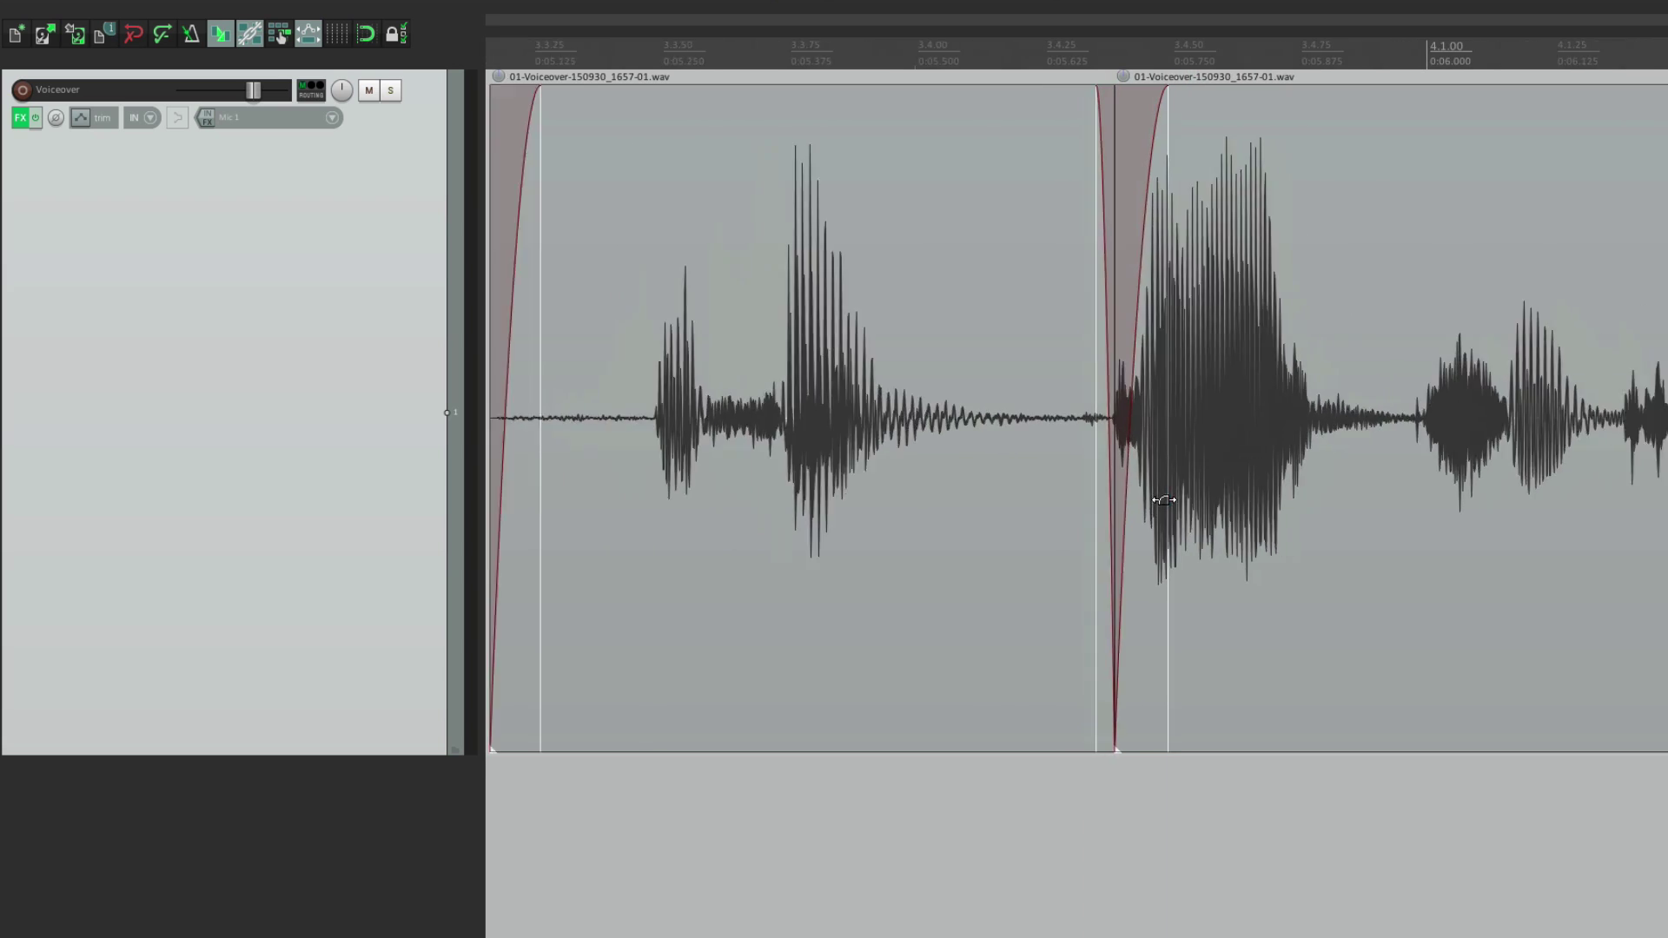
pyautogui.click(575, 364)
pyautogui.press('space')
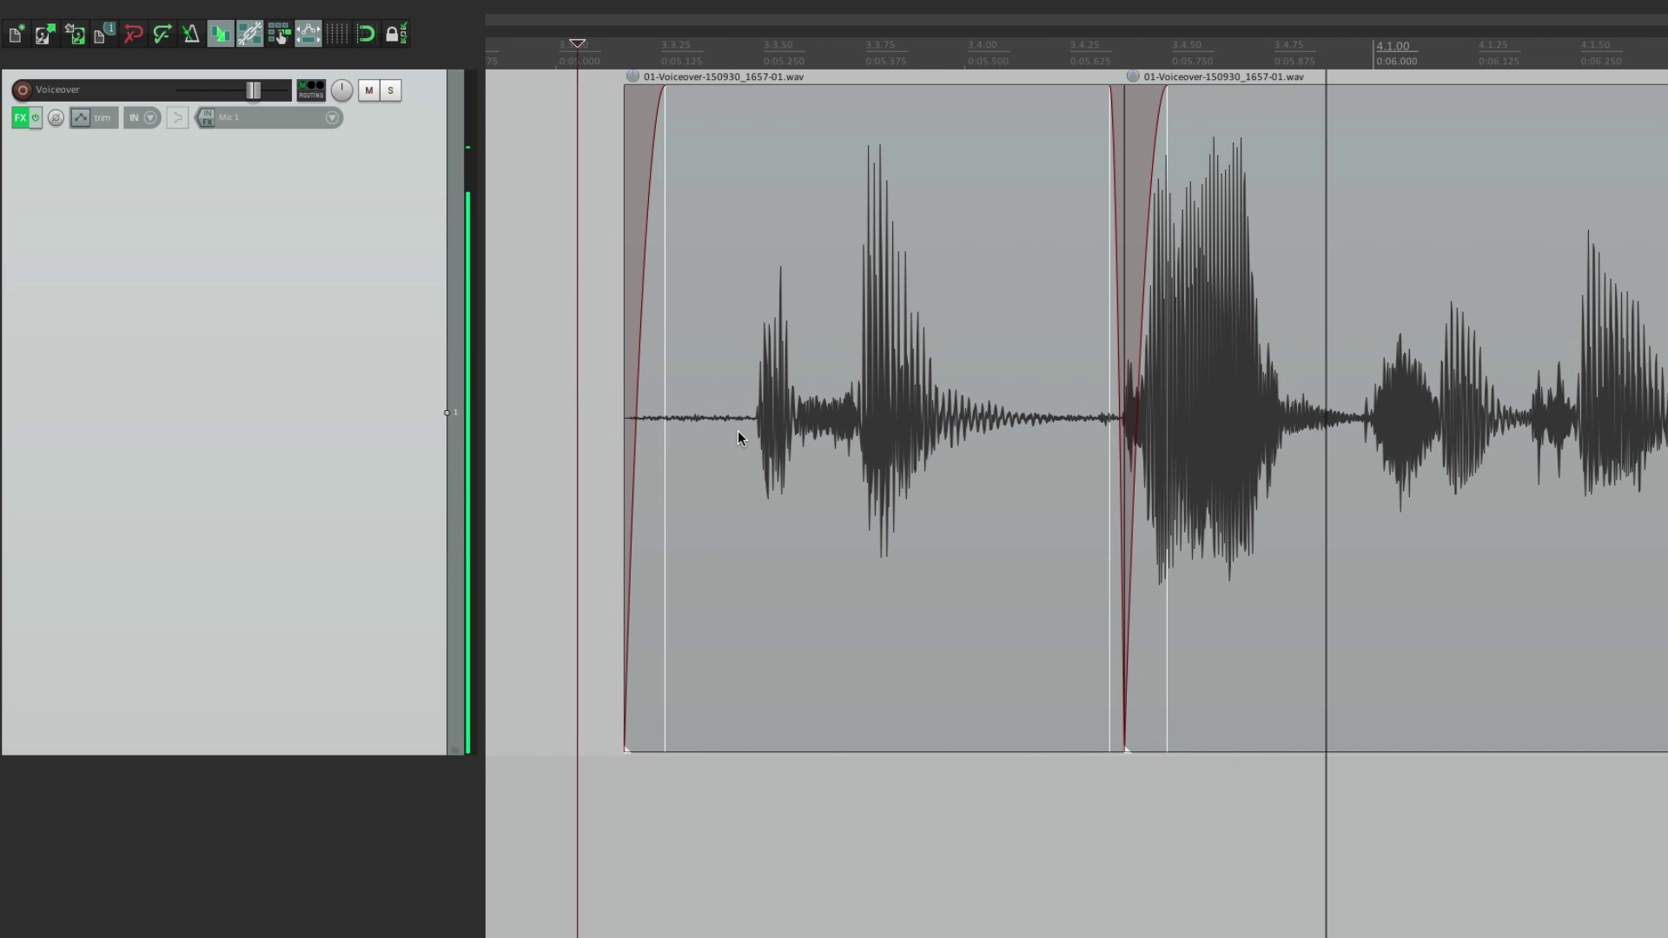
pyautogui.moveTo(1158, 350); pyautogui.dragTo(1151, 416)
pyautogui.press('space')
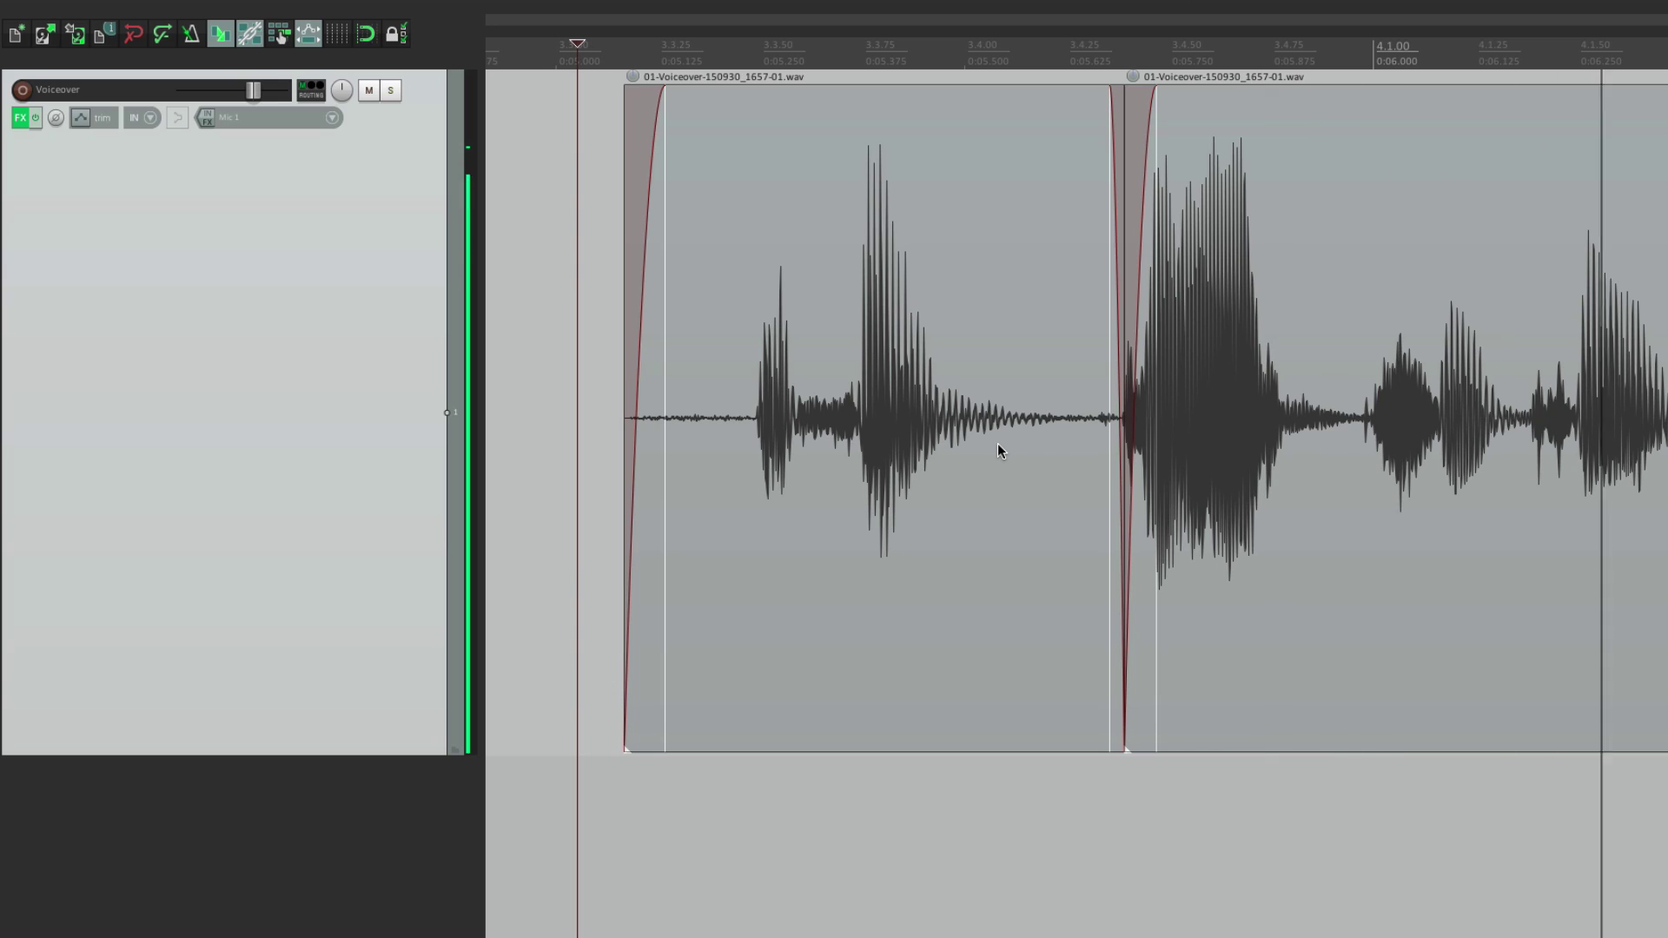